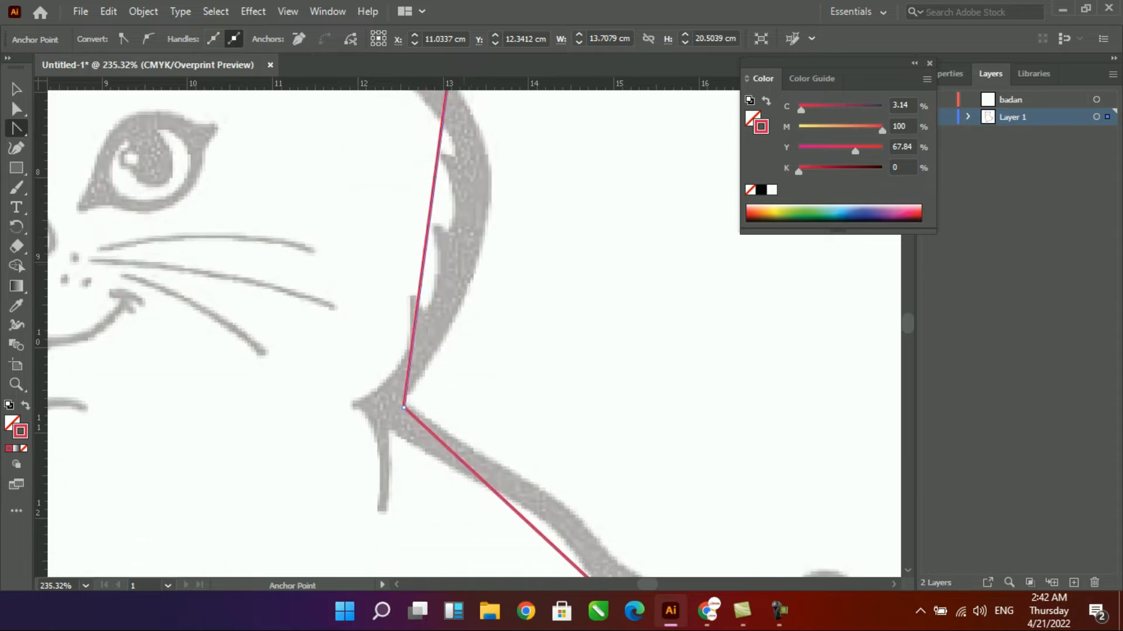
- Bend the straight outline segments from the cat's right cheek down along its back and tail to match the sketch
{"action": "left_click_drag", "start_coordinate": [556, 515], "coordinate": [408, 297]}
{"action": "left_click_drag", "start_coordinate": [446, 361], "coordinate": [588, 372]}
{"action": "left_click_drag", "start_coordinate": [396, 253], "coordinate": [397, 263]}
{"action": "left_click_drag", "start_coordinate": [705, 432], "coordinate": [522, 339]}
{"action": "left_click_drag", "start_coordinate": [450, 287], "coordinate": [451, 287]}
{"action": "left_click_drag", "start_coordinate": [463, 240], "coordinate": [472, 215]}
{"action": "left_click_drag", "start_coordinate": [429, 302], "coordinate": [426, 296]}
{"action": "left_click_drag", "start_coordinate": [515, 396], "coordinate": [471, 250]}
{"action": "left_click_drag", "start_coordinate": [467, 301], "coordinate": [539, 319]}
{"action": "left_click_drag", "start_coordinate": [462, 485], "coordinate": [567, 252]}
- Curve the outline segments around the cat's feet along the underside of the body with the Anchor Point tool
{"action": "left_click_drag", "start_coordinate": [519, 363], "coordinate": [519, 364]}
{"action": "left_click_drag", "start_coordinate": [379, 484], "coordinate": [545, 301]}
{"action": "left_click_drag", "start_coordinate": [443, 281], "coordinate": [374, 403]}
{"action": "left_click_drag", "start_coordinate": [366, 453], "coordinate": [228, 439]}
{"action": "left_click_drag", "start_coordinate": [499, 444], "coordinate": [514, 473]}
{"action": "left_click_drag", "start_coordinate": [304, 421], "coordinate": [732, 397]}
{"action": "left_click_drag", "start_coordinate": [542, 336], "coordinate": [568, 398]}
{"action": "left_click_drag", "start_coordinate": [380, 456], "coordinate": [628, 321]}
{"action": "left_click_drag", "start_coordinate": [590, 317], "coordinate": [649, 357]}
{"action": "left_click_drag", "start_coordinate": [448, 289], "coordinate": [348, 354]}
- Curve the outline segments up the left side of the body and around the left cheek to follow the sketch
{"action": "scroll", "coordinate": [386, 363], "scroll_direction": "up", "scroll_amount": 3}
{"action": "scroll", "coordinate": [374, 356], "scroll_direction": "up", "scroll_amount": 3}
{"action": "left_click_drag", "start_coordinate": [298, 123], "coordinate": [457, 532]}
{"action": "left_click_drag", "start_coordinate": [462, 325], "coordinate": [362, 281]}
{"action": "left_click_drag", "start_coordinate": [341, 366], "coordinate": [376, 358]}
{"action": "left_click_drag", "start_coordinate": [313, 170], "coordinate": [293, 225]}
{"action": "scroll", "coordinate": [293, 225], "scroll_direction": "up", "scroll_amount": 5}
{"action": "scroll", "coordinate": [362, 228], "scroll_direction": "up", "scroll_amount": 3}
{"action": "left_click_drag", "start_coordinate": [431, 234], "coordinate": [324, 240]}
{"action": "left_click_drag", "start_coordinate": [300, 320], "coordinate": [296, 368]}
{"action": "left_click_drag", "start_coordinate": [322, 280], "coordinate": [239, 496]}
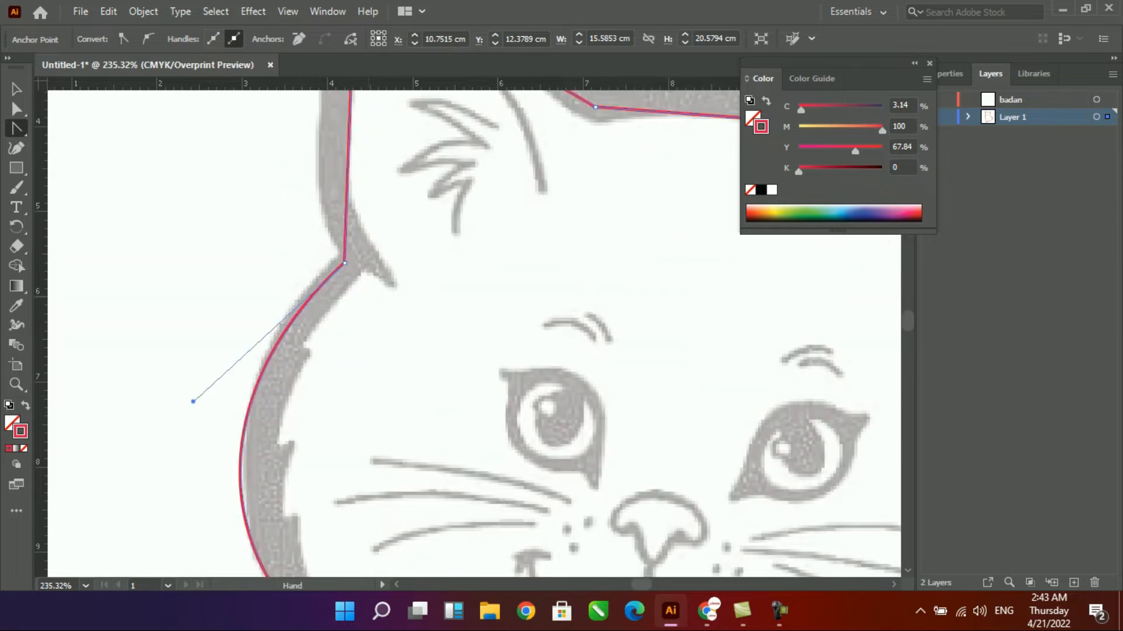
- Refine the left cheek curve and bend the outline segments of both ears and the top of the head to the sketch
{"action": "left_click_drag", "start_coordinate": [193, 401], "coordinate": [199, 384]}
{"action": "left_click_drag", "start_coordinate": [328, 140], "coordinate": [324, 350]}
{"action": "left_click_drag", "start_coordinate": [349, 273], "coordinate": [318, 285]}
{"action": "left_click_drag", "start_coordinate": [447, 231], "coordinate": [417, 164]}
{"action": "left_click_drag", "start_coordinate": [673, 292], "coordinate": [477, 288]}
{"action": "left_click_drag", "start_coordinate": [540, 322], "coordinate": [535, 292]}
{"action": "left_click_drag", "start_coordinate": [529, 328], "coordinate": [528, 270]}
{"action": "key", "text": "v"}
{"action": "key", "text": "ctrl+minus"}
{"action": "key", "text": "ctrl+minus"}
{"action": "key", "text": "ctrl+minus"}
{"action": "key", "text": "ctrl+minus"}
{"action": "left_click_drag", "start_coordinate": [526, 362], "coordinate": [374, 201]}
{"action": "left_click_drag", "start_coordinate": [330, 146], "coordinate": [485, 354]}
{"action": "left_click_drag", "start_coordinate": [468, 316], "coordinate": [509, 461]}
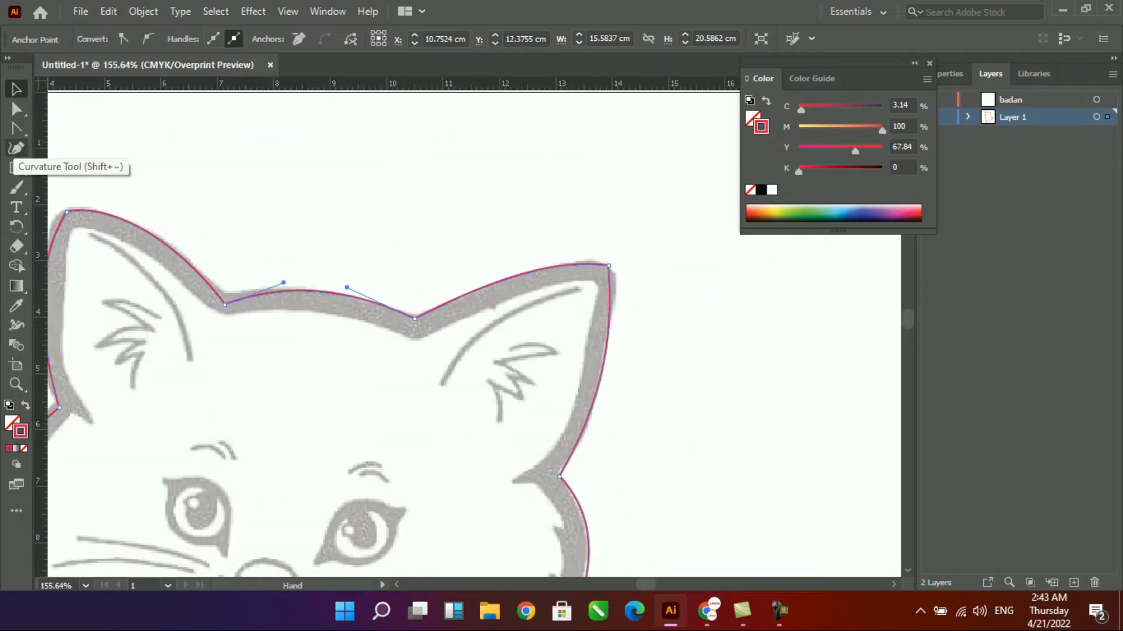
{"action": "left_click", "coordinate": [17, 148]}
{"action": "key", "text": "ctrl+z"}
{"action": "key", "text": "ctrl+z"}
{"action": "key", "text": "ctrl+z"}
{"action": "key", "text": "ctrl+z"}
{"action": "key", "text": "ctrl+z"}
{"action": "key", "text": "ctrl+z"}
{"action": "left_click", "coordinate": [16, 129]}
{"action": "left_click", "coordinate": [76, 128]}
{"action": "left_click_drag", "start_coordinate": [440, 234], "coordinate": [458, 226]}
{"action": "left_click_drag", "start_coordinate": [496, 217], "coordinate": [514, 246]}
{"action": "left_click", "coordinate": [433, 280]}
{"action": "left_click", "coordinate": [359, 243]}
{"action": "key", "text": "ctrl+z"}
{"action": "key", "text": "ctrl+z"}
{"action": "key", "text": "ctrl+z"}
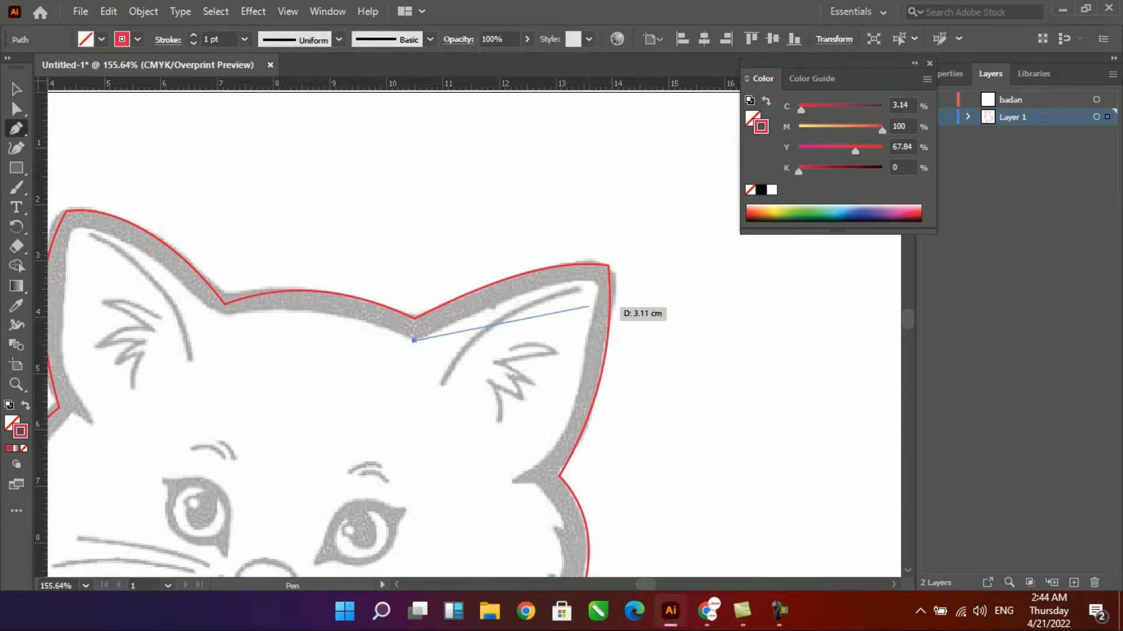
- Trace the inner edge of the right ear and the jagged cheek fur below it with the Pen tool
{"action": "left_click", "coordinate": [596, 281]}
{"action": "scroll", "coordinate": [534, 463], "scroll_direction": "down", "scroll_amount": 3}
{"action": "left_click", "coordinate": [479, 352]}
{"action": "left_click", "coordinate": [531, 409]}
{"action": "left_click", "coordinate": [514, 409]}
{"action": "left_click", "coordinate": [521, 461]}
{"action": "left_click", "coordinate": [511, 450]}
{"action": "left_click", "coordinate": [505, 513]}
{"action": "left_click", "coordinate": [492, 494]}
- Continue the inner path around the neck crease and along the inner edge of the back, including its fur tufts
{"action": "scroll", "coordinate": [494, 504], "scroll_direction": "down", "scroll_amount": 3}
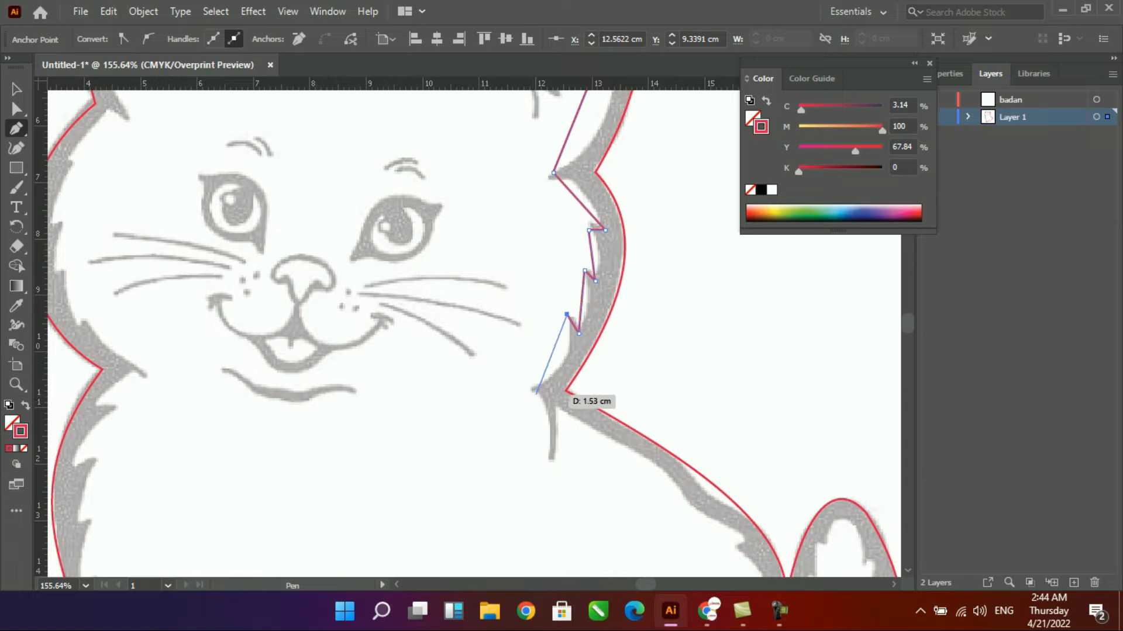
{"action": "left_click", "coordinate": [536, 388]}
{"action": "left_click", "coordinate": [550, 462]}
{"action": "left_click", "coordinate": [559, 405]}
{"action": "left_click", "coordinate": [664, 476]}
{"action": "left_click", "coordinate": [693, 514]}
{"action": "left_click", "coordinate": [745, 545]}
{"action": "scroll", "coordinate": [459, 341], "scroll_direction": "down", "scroll_amount": 5}
{"action": "left_click", "coordinate": [427, 336]}
{"action": "left_click", "coordinate": [449, 336]}
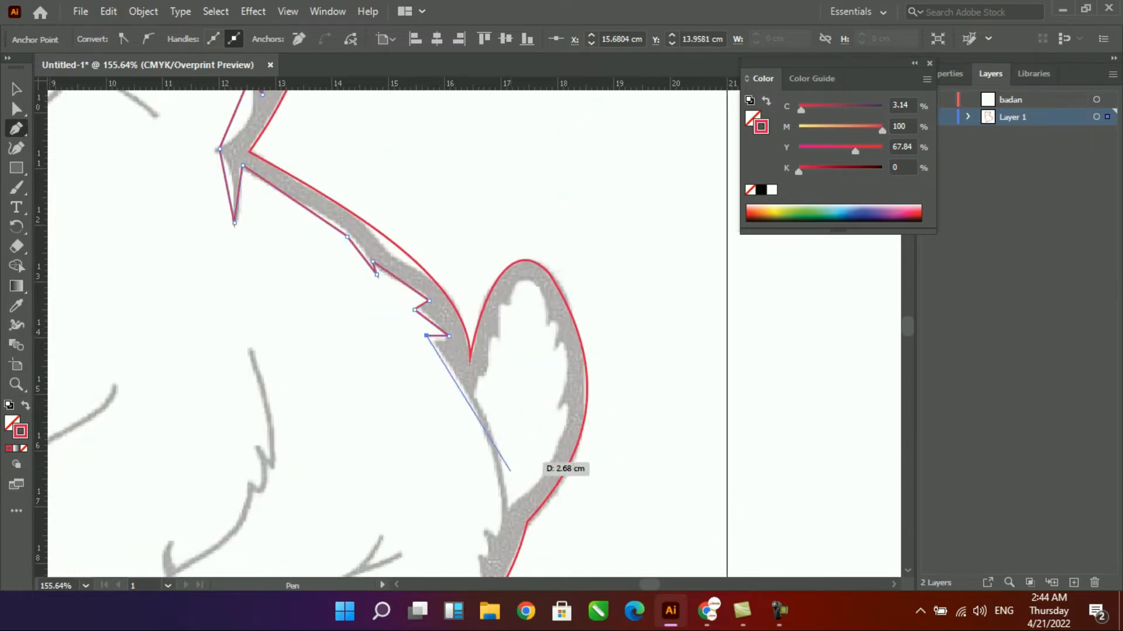
- Extend the inner path down to the tail base, trace the fur tufts there and continue toward the hind foot
{"action": "left_click", "coordinate": [497, 532]}
{"action": "scroll", "coordinate": [497, 532], "scroll_direction": "down", "scroll_amount": 5}
{"action": "left_click", "coordinate": [484, 532]}
{"action": "left_click", "coordinate": [485, 554]}
{"action": "left_click", "coordinate": [486, 433]}
{"action": "left_click", "coordinate": [375, 544]}
- Trace the inner bottom edge of the hind foot with its three pointed toe lines up to the heel
{"action": "left_click_drag", "start_coordinate": [377, 541], "coordinate": [377, 327]}
{"action": "left_click_drag", "start_coordinate": [201, 243], "coordinate": [380, 423]}
{"action": "left_click_drag", "start_coordinate": [550, 297], "coordinate": [602, 386]}
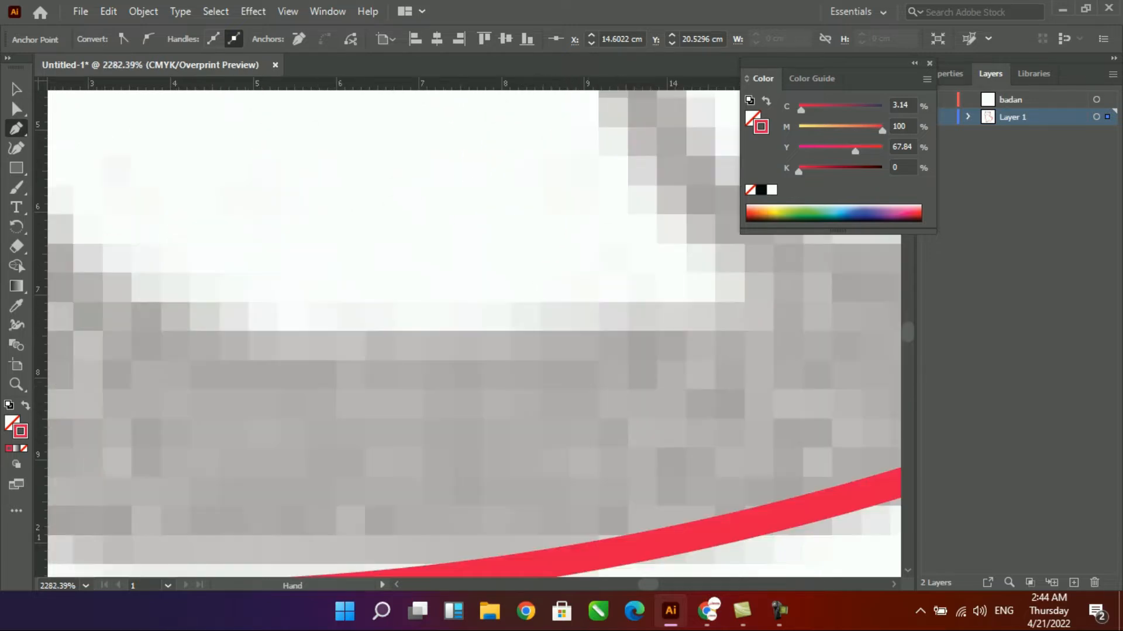
{"action": "key", "text": "ctrl+minus"}
{"action": "key", "text": "ctrl+minus"}
{"action": "key", "text": "ctrl+minus"}
{"action": "key", "text": "ctrl+minus"}
{"action": "key", "text": "ctrl+minus"}
{"action": "left_click", "coordinate": [408, 354]}
{"action": "left_click", "coordinate": [396, 258]}
{"action": "left_click", "coordinate": [391, 354]}
{"action": "left_click", "coordinate": [291, 360]}
{"action": "left_click", "coordinate": [285, 242]}
{"action": "left_click", "coordinate": [257, 352]}
{"action": "left_click_drag", "start_coordinate": [257, 353], "coordinate": [430, 462]}
{"action": "left_click", "coordinate": [343, 430]}
{"action": "left_click", "coordinate": [376, 324]}
{"action": "left_click", "coordinate": [326, 427]}
{"action": "left_click", "coordinate": [266, 319]}
- Trace both sides of the forked line above the hind foot, out to its two tips and back to the heel
{"action": "left_click_drag", "start_coordinate": [266, 320], "coordinate": [172, 483]}
{"action": "left_click", "coordinate": [381, 365]}
{"action": "left_click", "coordinate": [527, 268]}
{"action": "left_click", "coordinate": [642, 222]}
{"action": "left_click", "coordinate": [635, 205]}
{"action": "left_click", "coordinate": [550, 240]}
{"action": "left_click", "coordinate": [592, 182]}
{"action": "left_click", "coordinate": [580, 167]}
{"action": "left_click", "coordinate": [525, 246]}
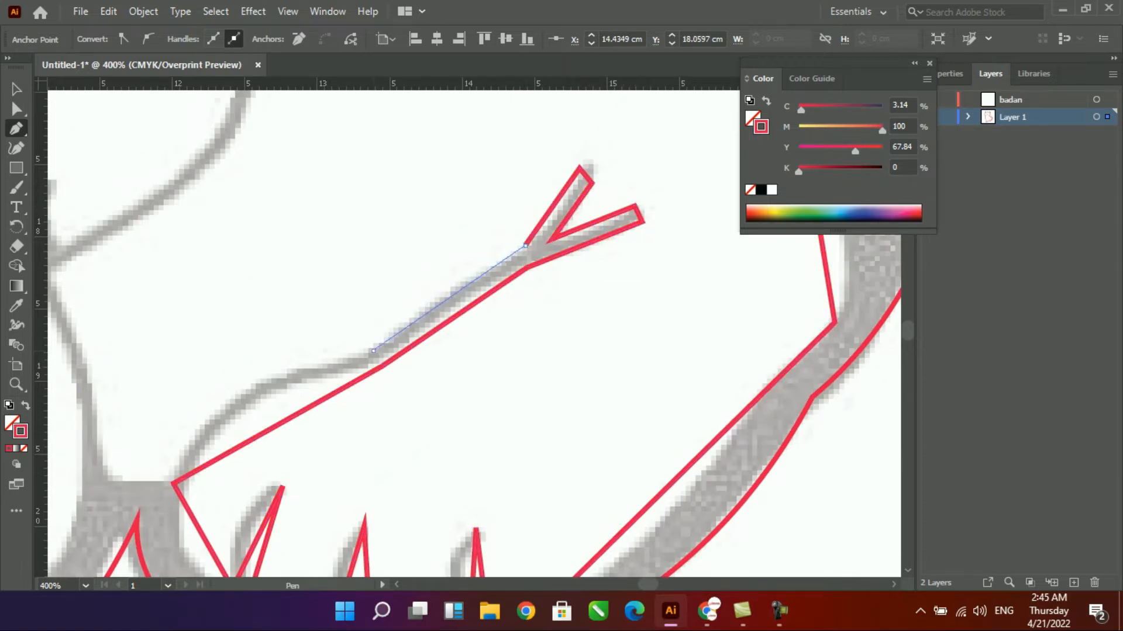
{"action": "left_click", "coordinate": [373, 351]}
{"action": "left_click", "coordinate": [165, 476]}
{"action": "key", "text": "v"}
{"action": "left_click_drag", "start_coordinate": [231, 297], "coordinate": [665, 246]}
{"action": "key", "text": "ctrl+z"}
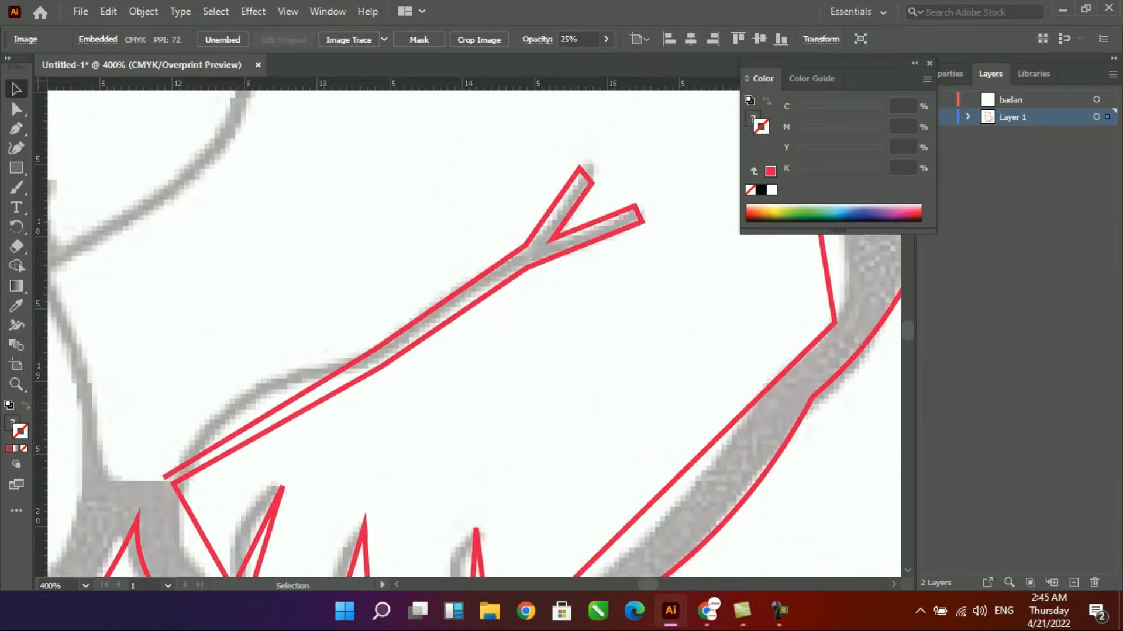
- Continue the inner path from the heel up one side of the middle leg line to its upper tip
{"action": "left_click_drag", "start_coordinate": [269, 313], "coordinate": [577, 246]}
{"action": "left_click_drag", "start_coordinate": [472, 410], "coordinate": [332, 547]}
{"action": "left_click", "coordinate": [365, 206]}
{"action": "key", "text": "ctrl+minus"}
{"action": "key", "text": "ctrl+minus"}
{"action": "left_click", "coordinate": [413, 422]}
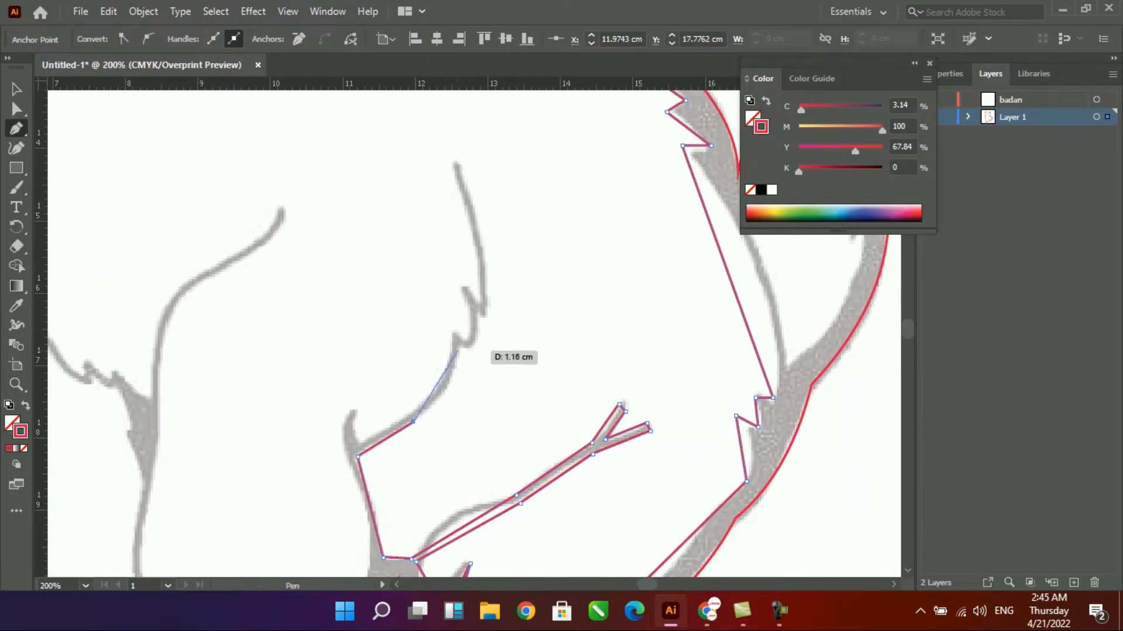
{"action": "left_click", "coordinate": [462, 348]}
{"action": "left_click_drag", "start_coordinate": [474, 310], "coordinate": [494, 287]}
{"action": "left_click", "coordinate": [487, 307]}
{"action": "left_click", "coordinate": [459, 162]}
- Trace back down the other side of the middle leg line, following its fur notches and the small spike above the foot
{"action": "left_click", "coordinate": [479, 295]}
{"action": "left_click", "coordinate": [461, 286]}
{"action": "left_click", "coordinate": [465, 319]}
{"action": "left_click", "coordinate": [448, 318]}
{"action": "left_click", "coordinate": [441, 356]}
{"action": "left_click", "coordinate": [361, 438]}
{"action": "left_click", "coordinate": [353, 408]}
{"action": "left_click", "coordinate": [339, 449]}
- Trace the inner edge of the front paw and its three pointed toe lines
{"action": "scroll", "coordinate": [351, 319], "scroll_direction": "down", "scroll_amount": 5}
{"action": "left_click", "coordinate": [367, 417]}
{"action": "left_click", "coordinate": [324, 465]}
{"action": "left_click", "coordinate": [306, 444]}
{"action": "left_click", "coordinate": [321, 474]}
{"action": "left_click", "coordinate": [269, 487]}
{"action": "left_click", "coordinate": [247, 447]}
{"action": "left_click", "coordinate": [252, 485]}
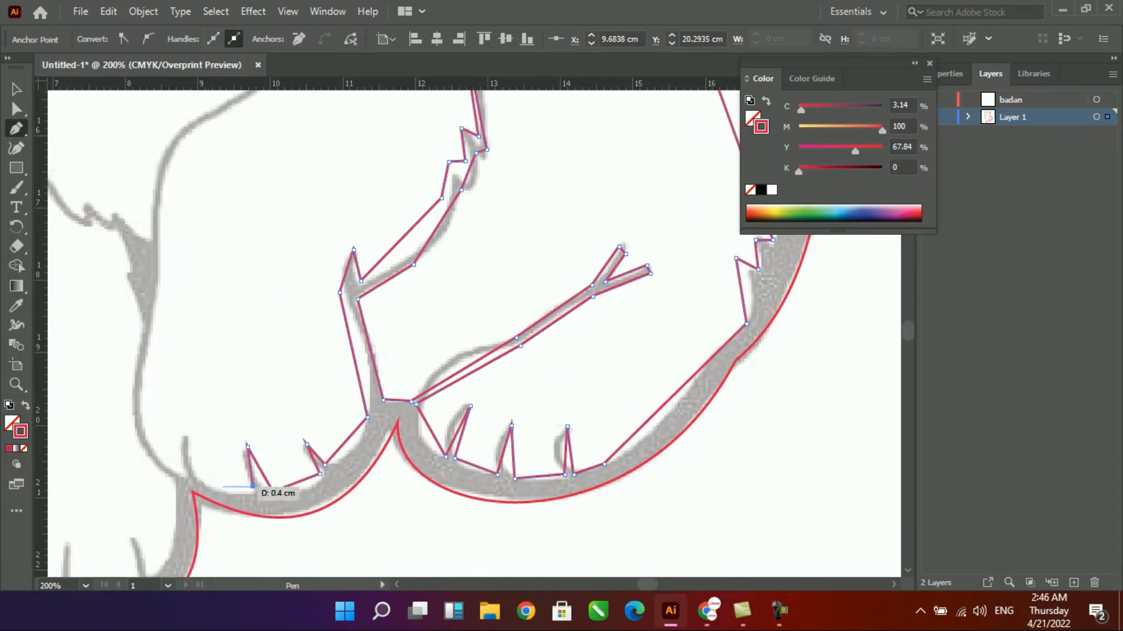
{"action": "left_click", "coordinate": [195, 476]}
{"action": "left_click", "coordinate": [186, 433]}
{"action": "left_click", "coordinate": [181, 473]}
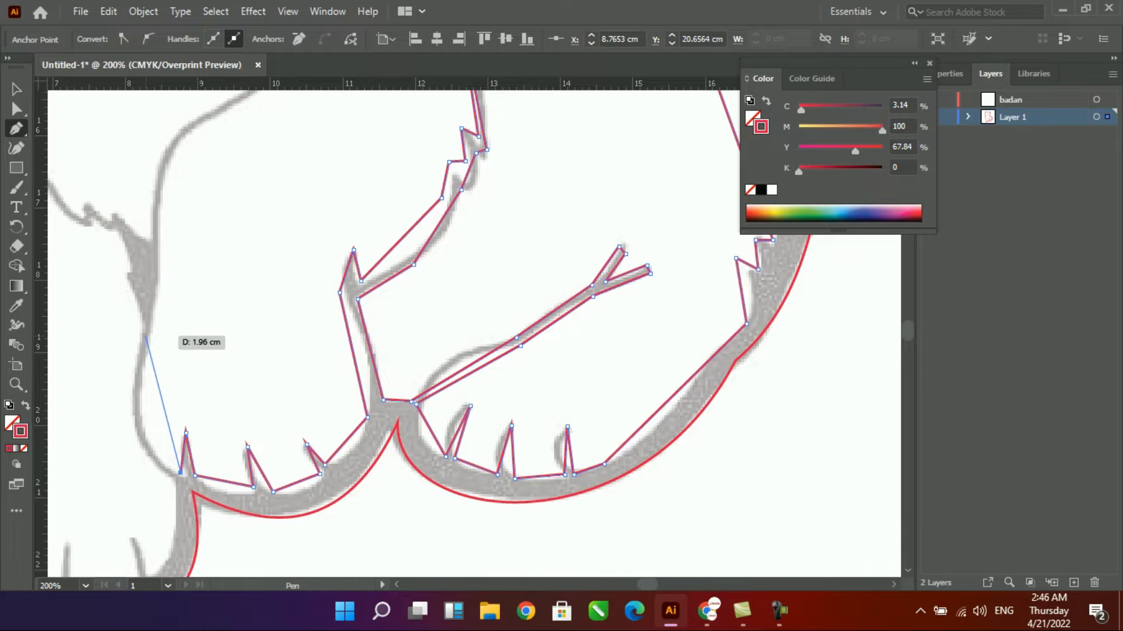
- Trace the left leg line up to its tip and back down to the dark fur patch
{"action": "left_click", "coordinate": [145, 337]}
{"action": "scroll", "coordinate": [146, 337], "scroll_direction": "up", "scroll_amount": 6}
{"action": "left_click", "coordinate": [188, 330]}
{"action": "left_click", "coordinate": [283, 253]}
{"action": "left_click", "coordinate": [182, 326]}
{"action": "left_click", "coordinate": [146, 441]}
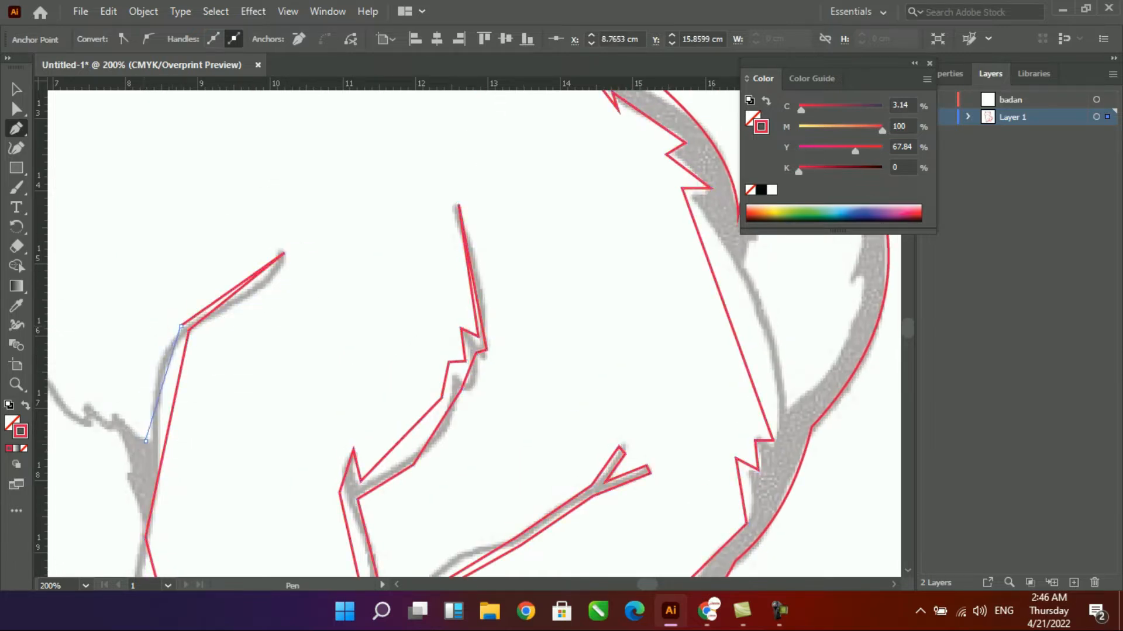
- Trace the upper side of the left chest fur line from the dark fur patch, following its jagged notches
{"action": "left_click_drag", "start_coordinate": [146, 441], "coordinate": [405, 501]}
{"action": "left_click", "coordinate": [374, 474]}
{"action": "left_click", "coordinate": [366, 481]}
{"action": "left_click", "coordinate": [341, 459]}
{"action": "left_click", "coordinate": [341, 475]}
{"action": "left_click", "coordinate": [306, 435]}
{"action": "left_click", "coordinate": [292, 443]}
{"action": "left_click", "coordinate": [272, 406]}
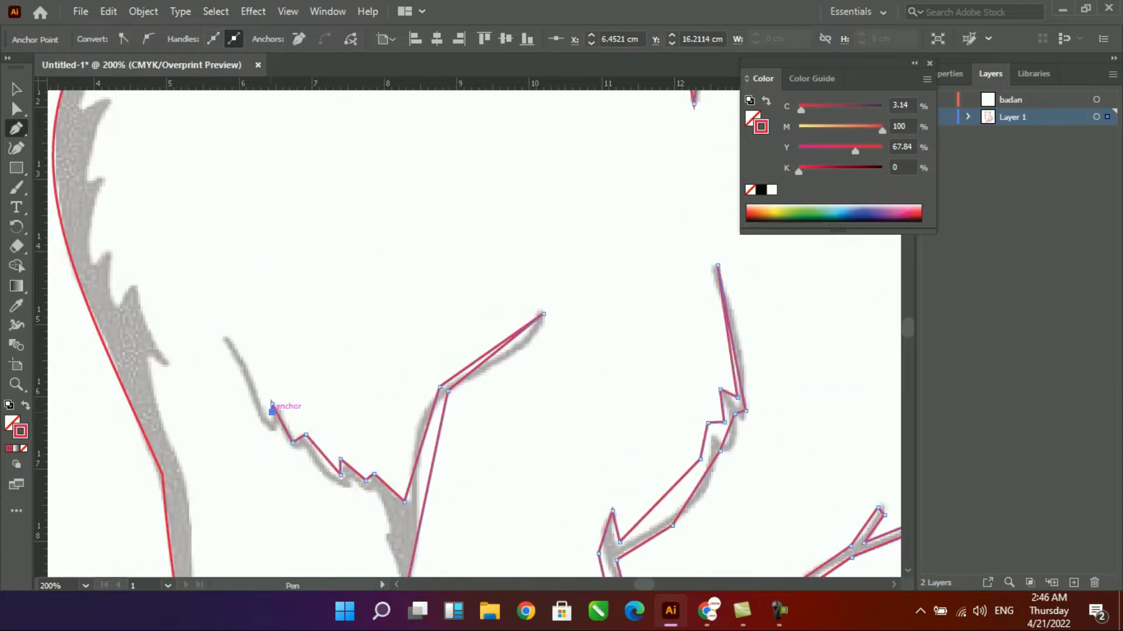
- Continue the chest fur line to its upper tip and trace its lower side back down to the dark fur patch
{"action": "left_click", "coordinate": [248, 364]}
{"action": "left_click", "coordinate": [220, 333]}
{"action": "left_click", "coordinate": [267, 430]}
{"action": "left_click", "coordinate": [303, 449]}
{"action": "left_click", "coordinate": [341, 488]}
{"action": "left_click", "coordinate": [404, 501]}
{"action": "left_click", "coordinate": [391, 525]}
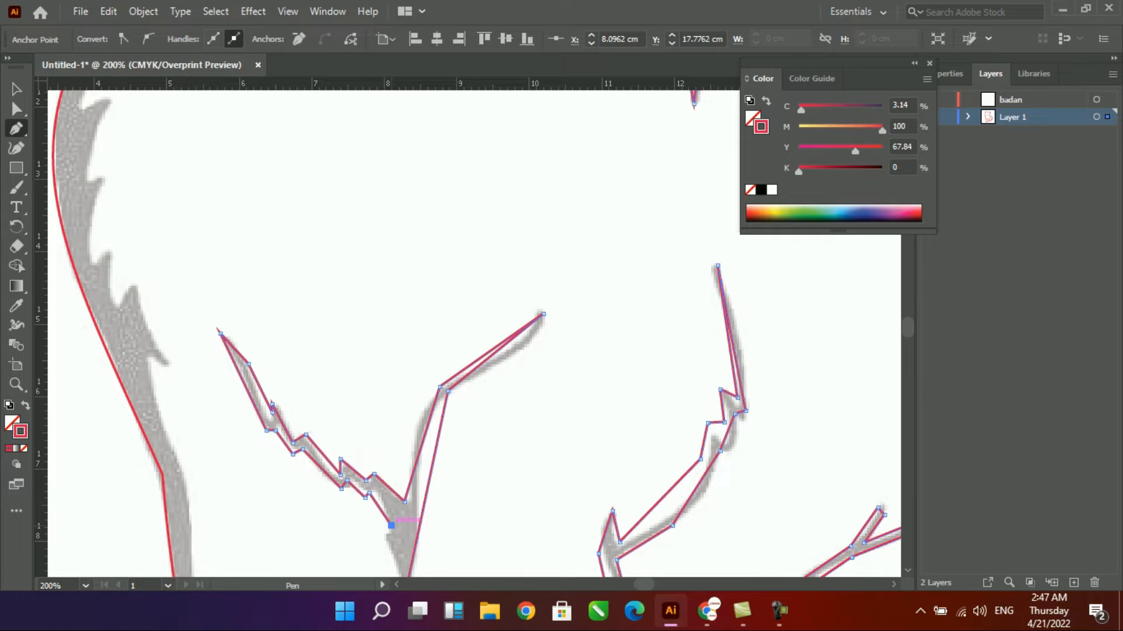
- Trace the remaining edge of the dark fur patch and continue the path down the left leg line to its base
{"action": "left_click_drag", "start_coordinate": [431, 544], "coordinate": [524, 262]}
{"action": "left_click", "coordinate": [477, 251]}
{"action": "left_click", "coordinate": [495, 303]}
{"action": "left_click", "coordinate": [521, 459]}
{"action": "left_click_drag", "start_coordinate": [521, 459], "coordinate": [576, 269]}
- Trace the inner edge of the left front paw with its three pointed toe lines
{"action": "left_click", "coordinate": [559, 366]}
{"action": "left_click", "coordinate": [534, 324]}
{"action": "left_click", "coordinate": [544, 369]}
{"action": "left_click", "coordinate": [476, 377]}
{"action": "left_click", "coordinate": [478, 330]}
{"action": "left_click", "coordinate": [469, 373]}
{"action": "left_click", "coordinate": [412, 378]}
{"action": "left_click", "coordinate": [410, 326]}
{"action": "left_click", "coordinate": [398, 378]}
{"action": "left_click", "coordinate": [353, 328]}
- Trace the inner edge up the outer side of the left leg and around the lower fur spikes of the body
{"action": "left_click", "coordinate": [368, 244]}
{"action": "left_click_drag", "start_coordinate": [369, 244], "coordinate": [430, 506]}
{"action": "left_click", "coordinate": [396, 266]}
{"action": "left_click_drag", "start_coordinate": [396, 266], "coordinate": [477, 468]}
{"action": "left_click", "coordinate": [437, 342]}
{"action": "left_click", "coordinate": [456, 352]}
{"action": "left_click", "coordinate": [436, 306]}
{"action": "left_click", "coordinate": [428, 272]}
{"action": "left_click", "coordinate": [413, 292]}
{"action": "left_click", "coordinate": [404, 235]}
{"action": "left_click", "coordinate": [382, 250]}
- Continue the inner edge up the left side of the chest, following its upper fur spikes to the neck
{"action": "left_click_drag", "start_coordinate": [384, 207], "coordinate": [453, 395]}
{"action": "left_click", "coordinate": [465, 354]}
{"action": "left_click", "coordinate": [445, 353]}
{"action": "left_click", "coordinate": [474, 273]}
{"action": "left_click", "coordinate": [439, 278]}
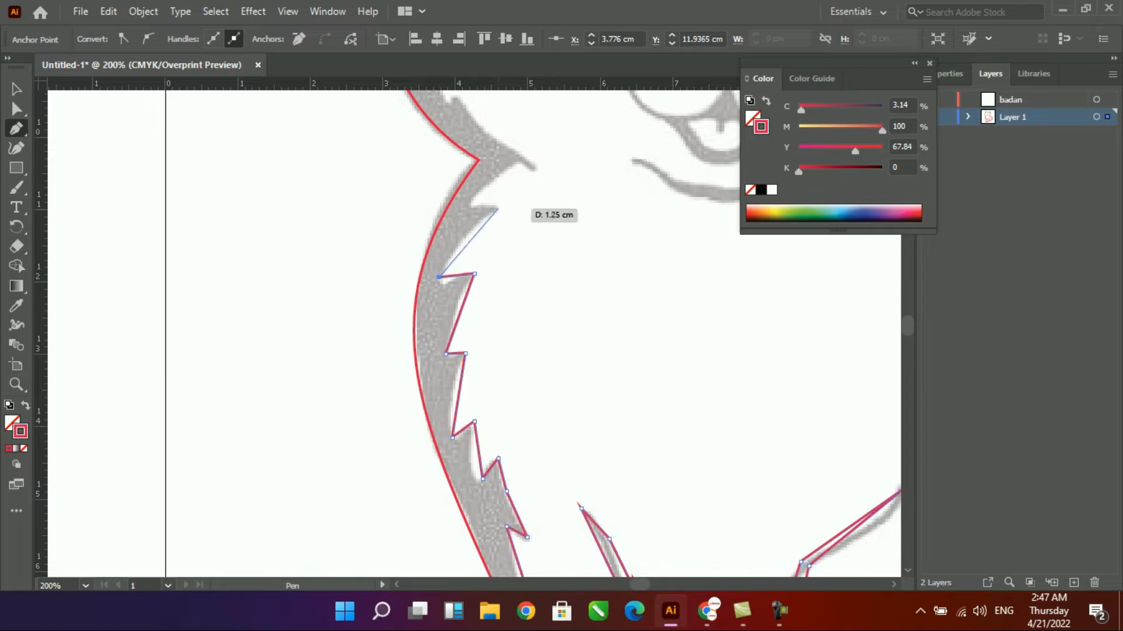
{"action": "left_click", "coordinate": [498, 209]}
{"action": "left_click", "coordinate": [468, 202]}
{"action": "left_click_drag", "start_coordinate": [531, 191], "coordinate": [517, 390]}
- Trace the neck spike and the left cheek's fur notches up to the base of the left ear
{"action": "left_click", "coordinate": [504, 363]}
{"action": "left_click", "coordinate": [523, 371]}
{"action": "left_click", "coordinate": [437, 290]}
{"action": "left_click", "coordinate": [411, 227]}
{"action": "left_click", "coordinate": [402, 242]}
{"action": "left_click", "coordinate": [414, 164]}
{"action": "left_click", "coordinate": [396, 172]}
{"action": "left_click_drag", "start_coordinate": [428, 126], "coordinate": [367, 406]}
{"action": "left_click", "coordinate": [363, 371]}
{"action": "left_click", "coordinate": [354, 371]}
{"action": "left_click", "coordinate": [409, 301]}
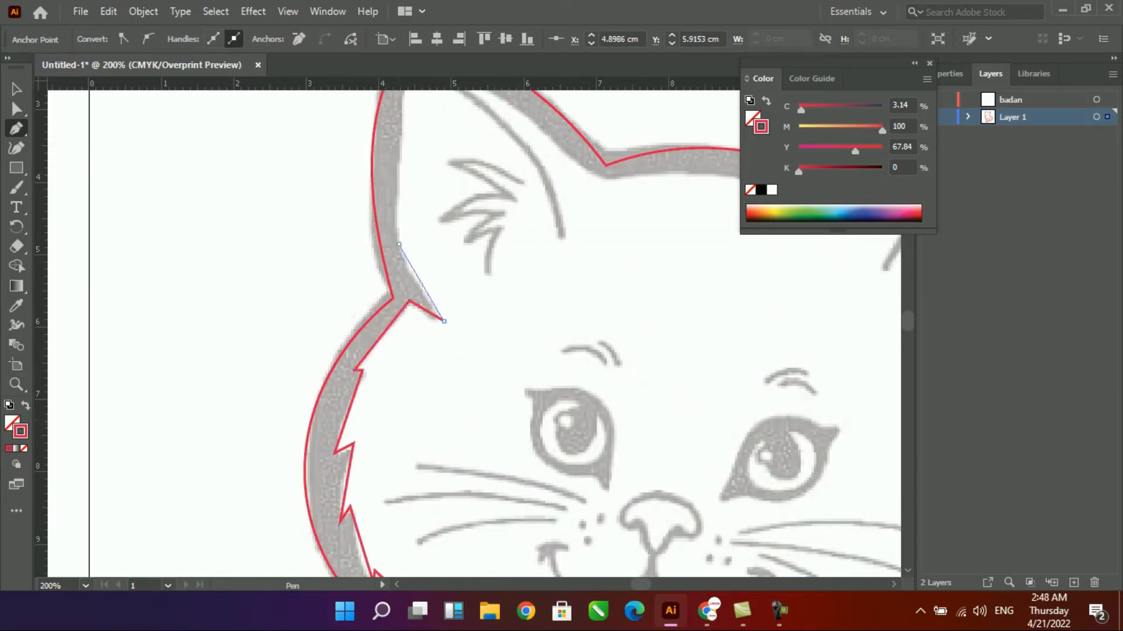
- Trace the inside of the left ear and the top of the head, ending at the path's start point beside the right ear
{"action": "left_click_drag", "start_coordinate": [434, 304], "coordinate": [450, 466]}
{"action": "left_click", "coordinate": [426, 232]}
{"action": "left_click", "coordinate": [616, 337]}
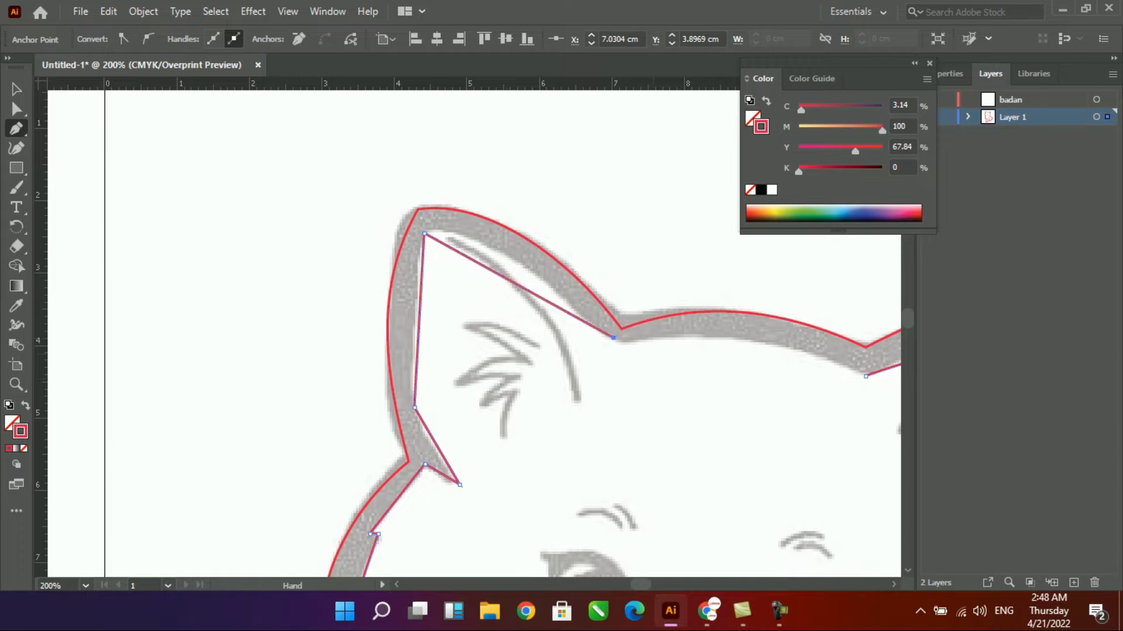
{"action": "left_click_drag", "start_coordinate": [620, 339], "coordinate": [287, 215]}
{"action": "left_click", "coordinate": [534, 249]}
- Curve the inner edge between the ears to follow the sketch and join the path ends at the right ear's base
{"action": "key", "text": "a"}
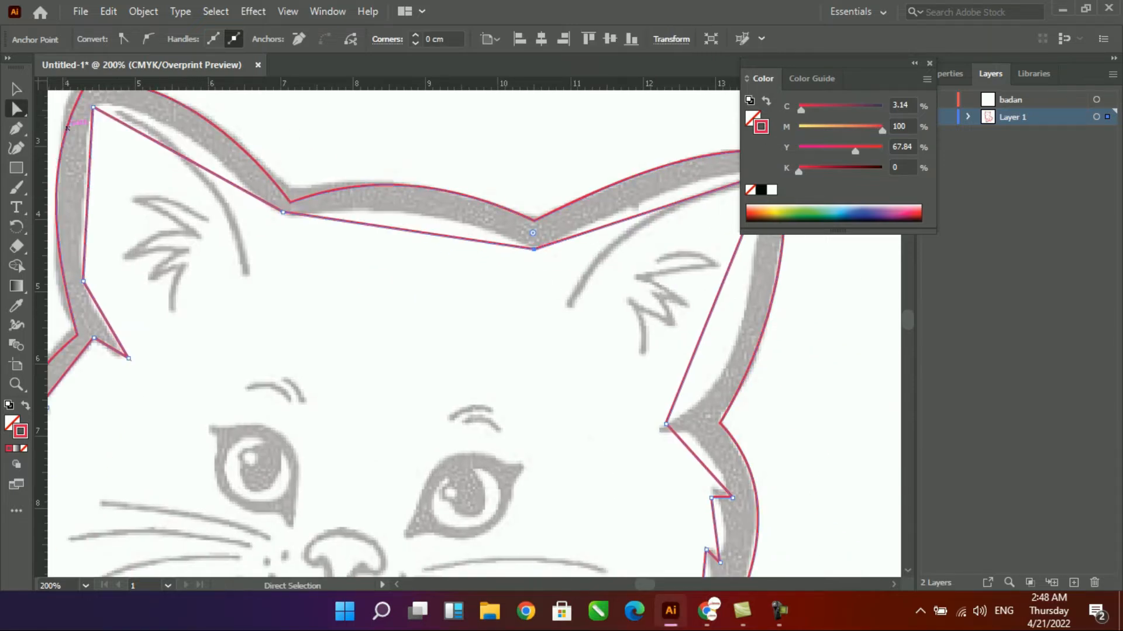
{"action": "left_click", "coordinate": [148, 39]}
{"action": "left_click_drag", "start_coordinate": [419, 239], "coordinate": [452, 221]}
{"action": "left_click_drag", "start_coordinate": [558, 305], "coordinate": [549, 252]}
{"action": "left_click", "coordinate": [148, 40]}
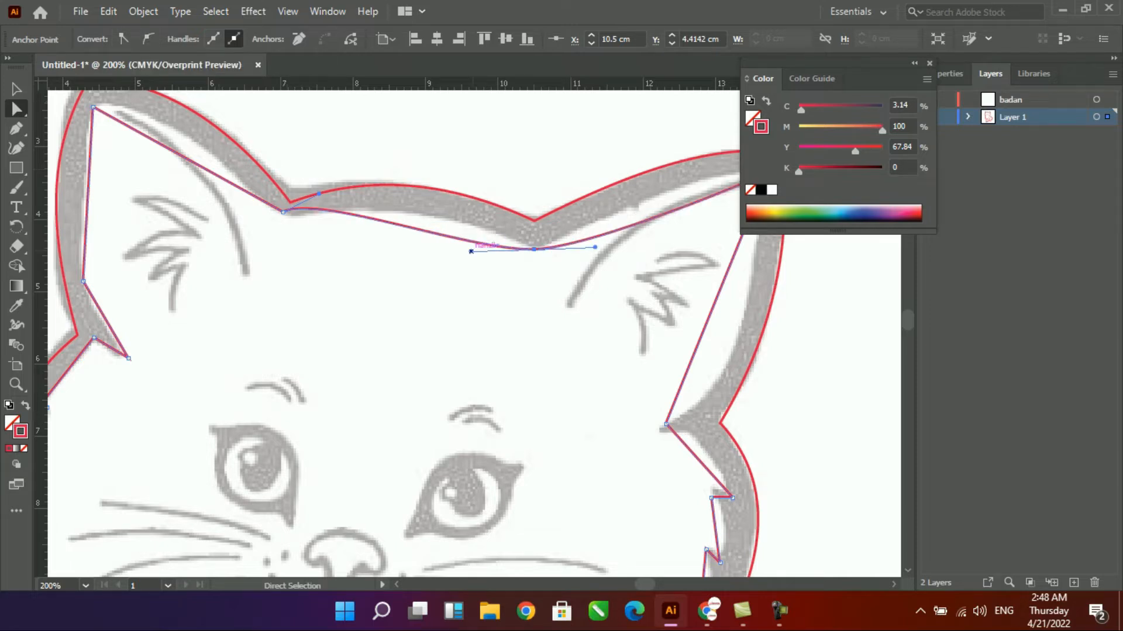
{"action": "left_click_drag", "start_coordinate": [470, 251], "coordinate": [475, 211]}
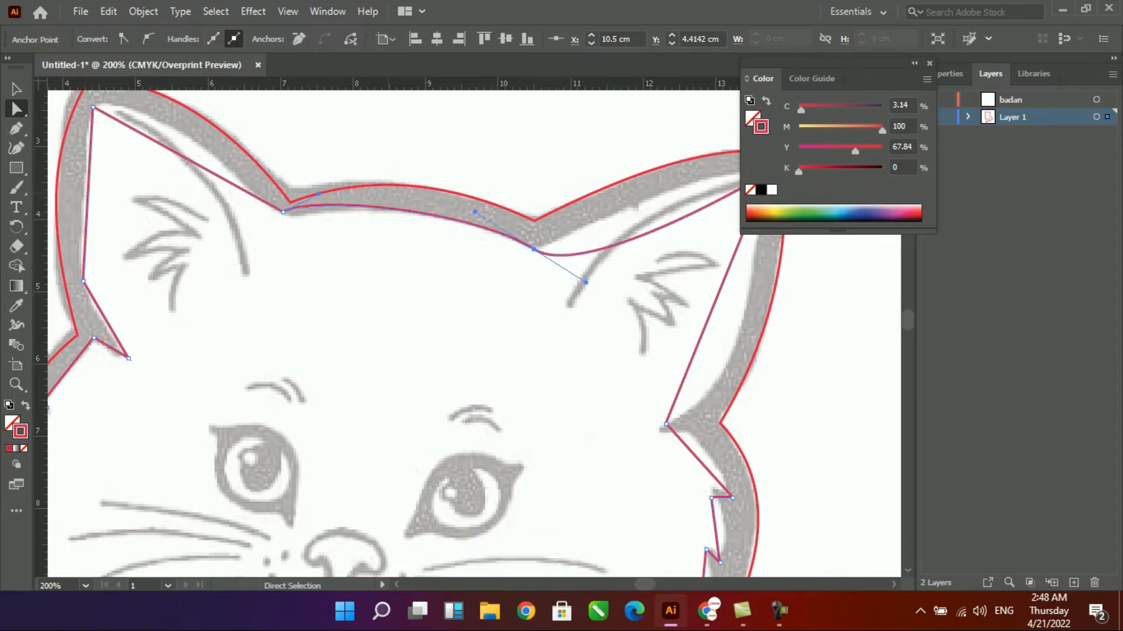
{"action": "mouse_move", "coordinate": [586, 282]}
{"action": "left_mouse_down"}
{"action": "mouse_move", "coordinate": [581, 261]}
{"action": "mouse_move", "coordinate": [586, 269]}
{"action": "left_mouse_up"}
{"action": "left_click_drag", "start_coordinate": [470, 223], "coordinate": [483, 212]}
{"action": "right_click", "coordinate": [534, 249]}
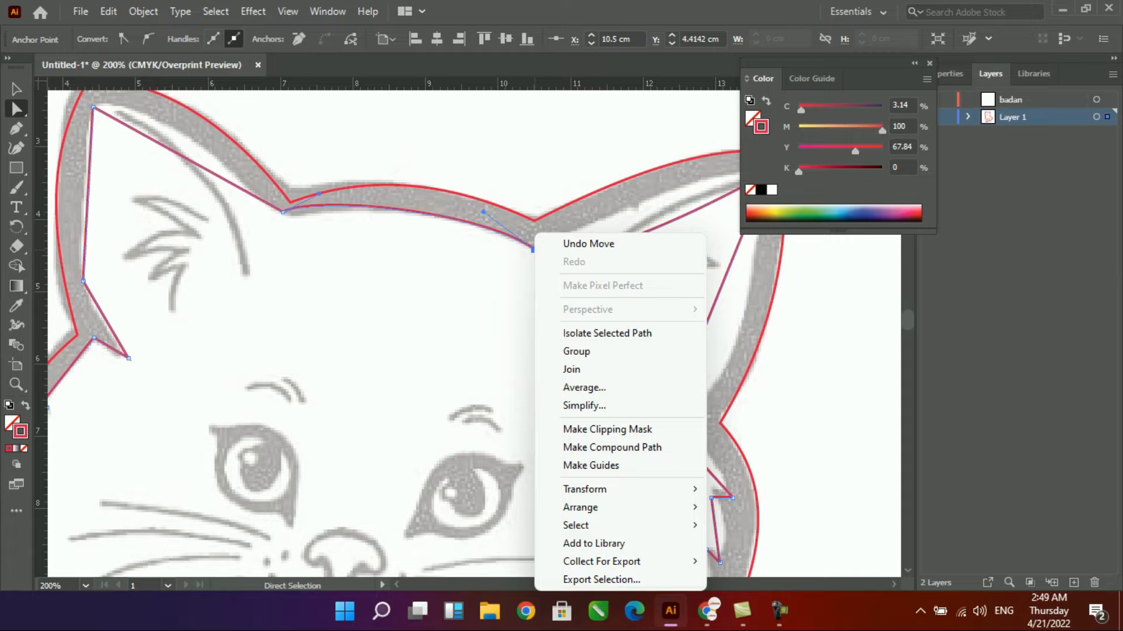
{"action": "left_click", "coordinate": [571, 369]}
- Curve both sides of the right ear's inner edge to the sketch with the Anchor Point tool
{"action": "left_click", "coordinate": [16, 128]}
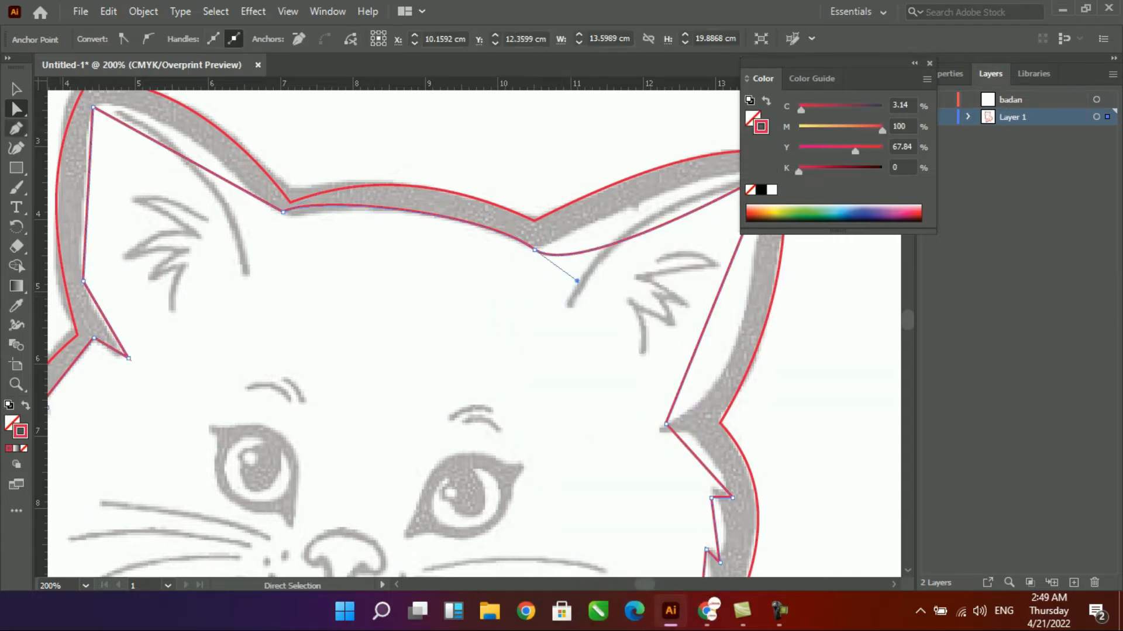
{"action": "left_click", "coordinate": [104, 148]}
{"action": "left_click_drag", "start_coordinate": [588, 218], "coordinate": [587, 217]}
{"action": "key", "text": "space"}
{"action": "left_click_drag", "start_coordinate": [588, 218], "coordinate": [310, 291]}
{"action": "left_click", "coordinate": [489, 247]}
{"action": "left_click_drag", "start_coordinate": [496, 231], "coordinate": [497, 409]}
{"action": "left_click_drag", "start_coordinate": [471, 353], "coordinate": [471, 353]}
{"action": "left_click_drag", "start_coordinate": [446, 460], "coordinate": [483, 447]}
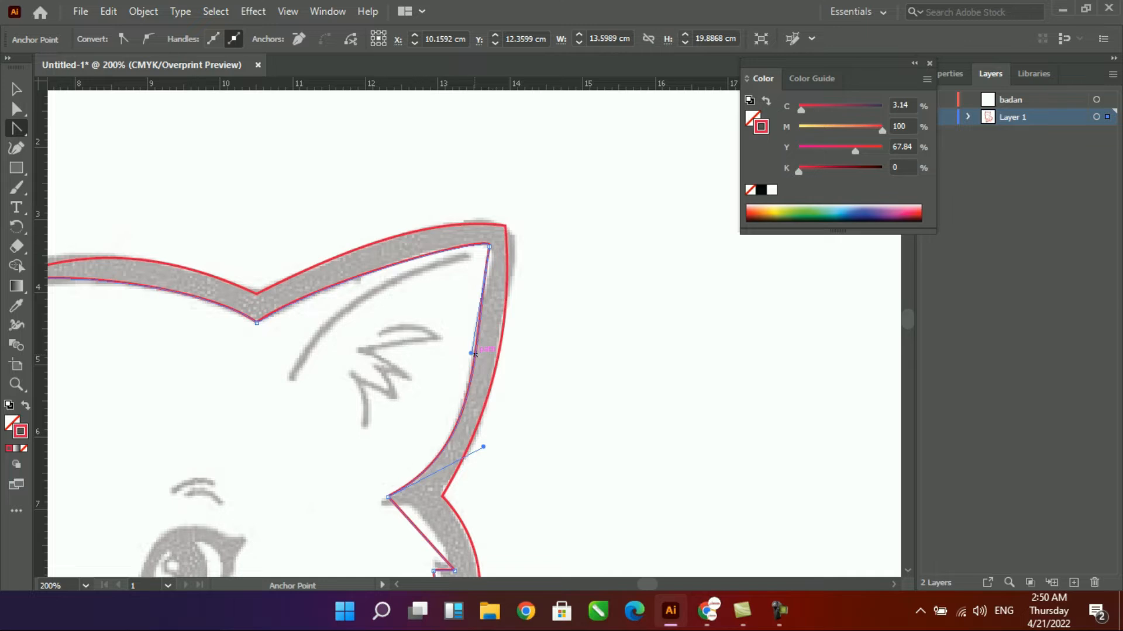
- Curve the edge below the right ear and move the first cheek fur notch's points onto the sketch
{"action": "scroll", "coordinate": [474, 353], "scroll_direction": "down", "scroll_amount": 5}
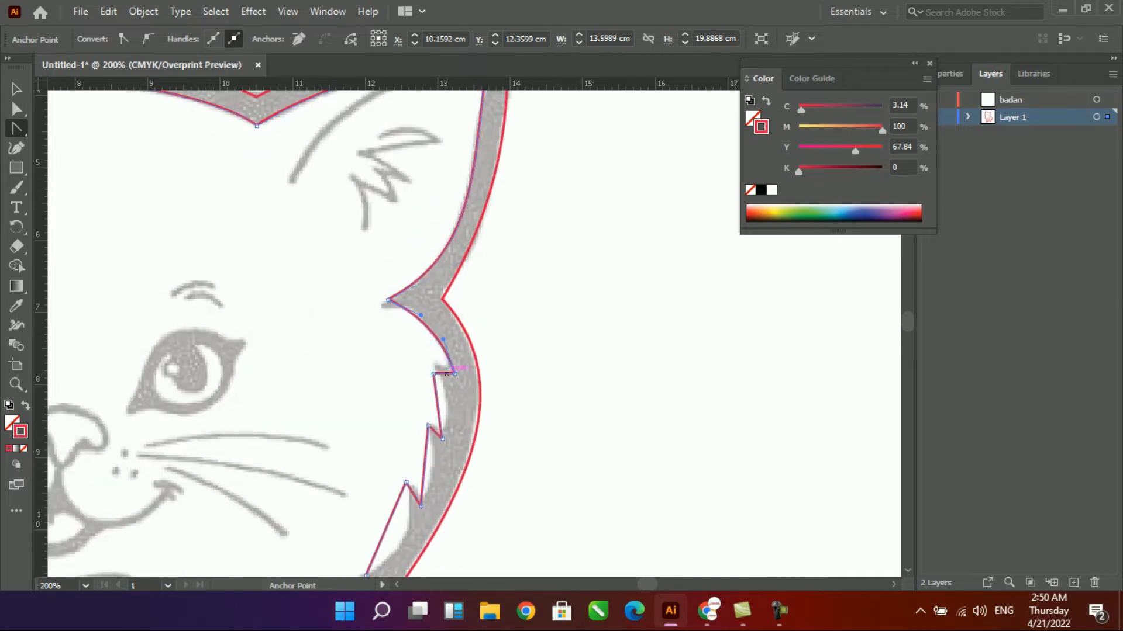
{"action": "left_click", "coordinate": [434, 374]}
{"action": "left_click_drag", "start_coordinate": [377, 293], "coordinate": [462, 441]}
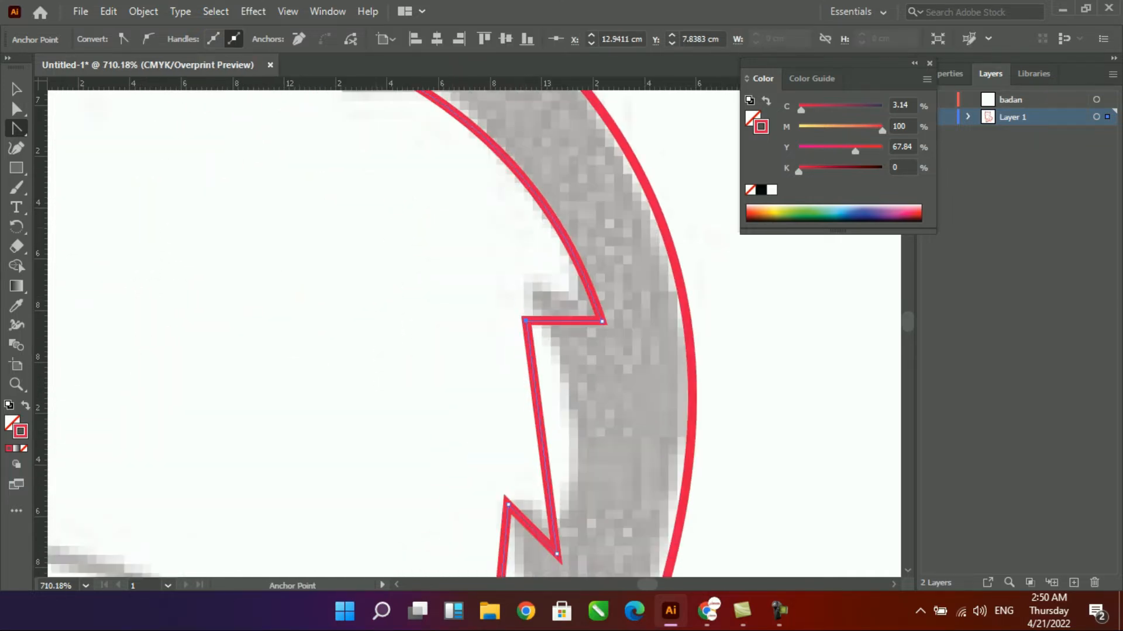
{"action": "key", "text": "a"}
{"action": "left_click_drag", "start_coordinate": [525, 321], "coordinate": [520, 287]}
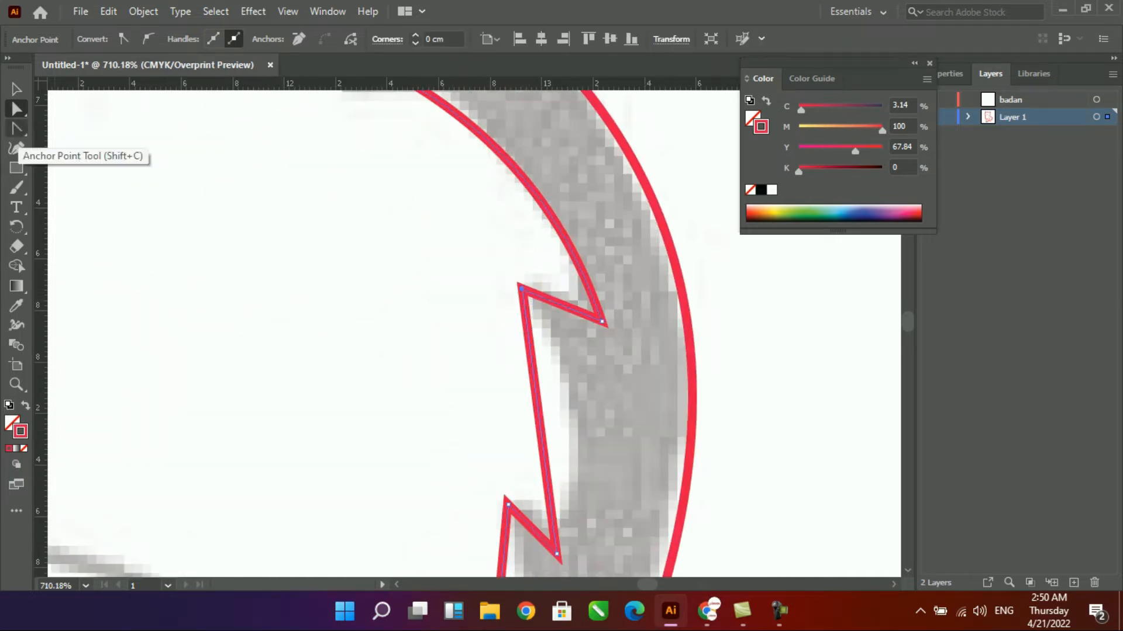
{"action": "left_click_drag", "start_coordinate": [602, 321], "coordinate": [604, 326]}
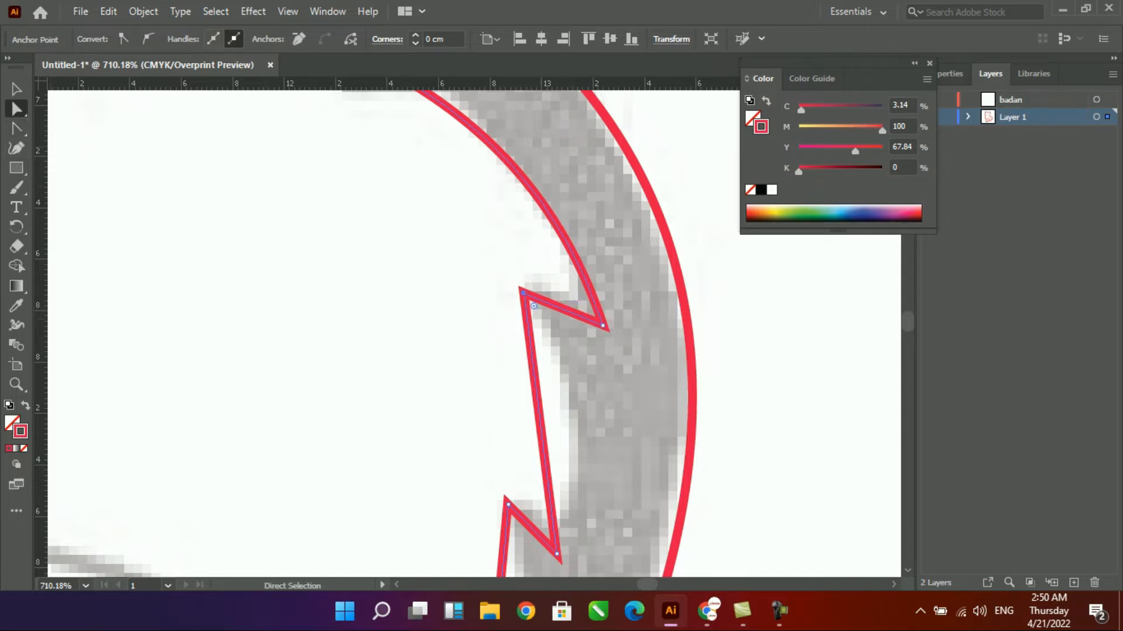
{"action": "left_click_drag", "start_coordinate": [524, 293], "coordinate": [566, 314]}
- Curve the long edges between the right cheek's fur notches to match the sketch
{"action": "left_click", "coordinate": [16, 128]}
{"action": "left_click_drag", "start_coordinate": [540, 403], "coordinate": [560, 377]}
{"action": "scroll", "coordinate": [560, 377], "scroll_direction": "down", "scroll_amount": 3}
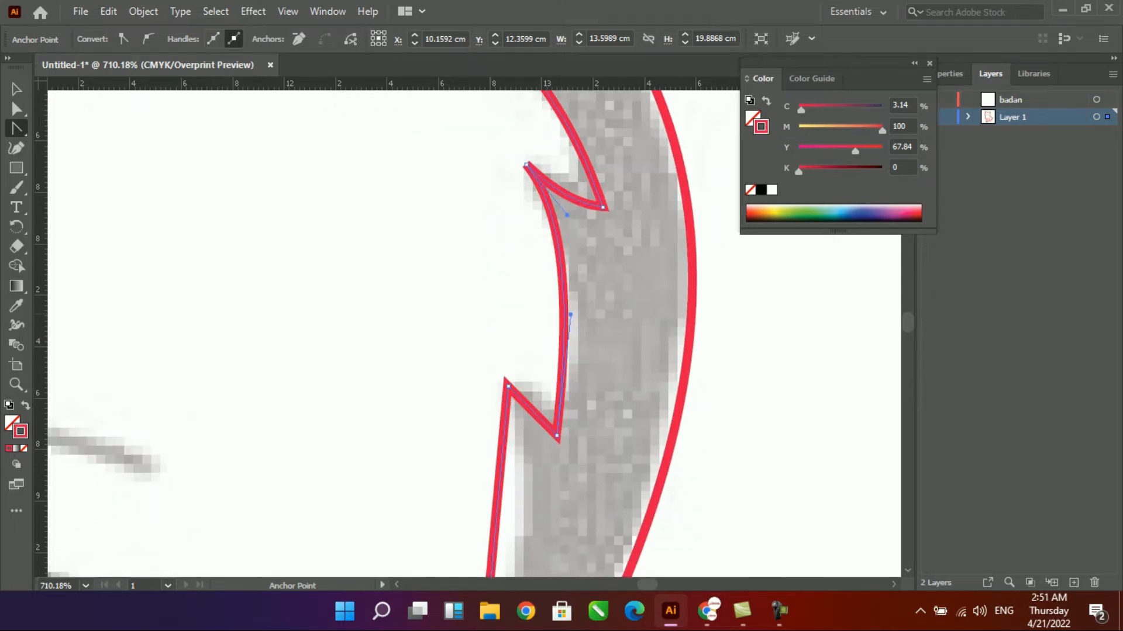
{"action": "scroll", "coordinate": [556, 376], "scroll_direction": "down", "scroll_amount": 4}
{"action": "left_click_drag", "start_coordinate": [495, 373], "coordinate": [515, 370]}
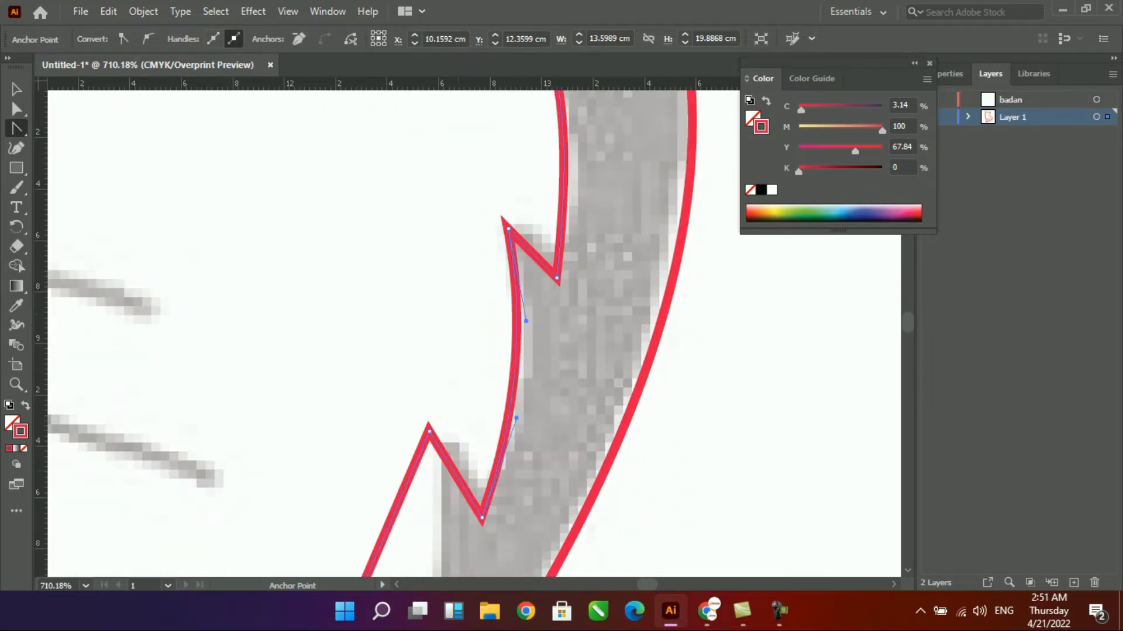
{"action": "scroll", "coordinate": [473, 334], "scroll_direction": "down", "scroll_amount": 6}
{"action": "left_click_drag", "start_coordinate": [360, 358], "coordinate": [411, 395]}
- Curve both sides of the pointed neck spike below the right cheek
{"action": "scroll", "coordinate": [411, 395], "scroll_direction": "down", "scroll_amount": 5}
{"action": "key", "text": "ctrl+minus"}
{"action": "key", "text": "ctrl+minus"}
{"action": "scroll", "coordinate": [474, 333], "scroll_direction": "down", "scroll_amount": 5}
{"action": "scroll", "coordinate": [475, 334], "scroll_direction": "left", "scroll_amount": 2}
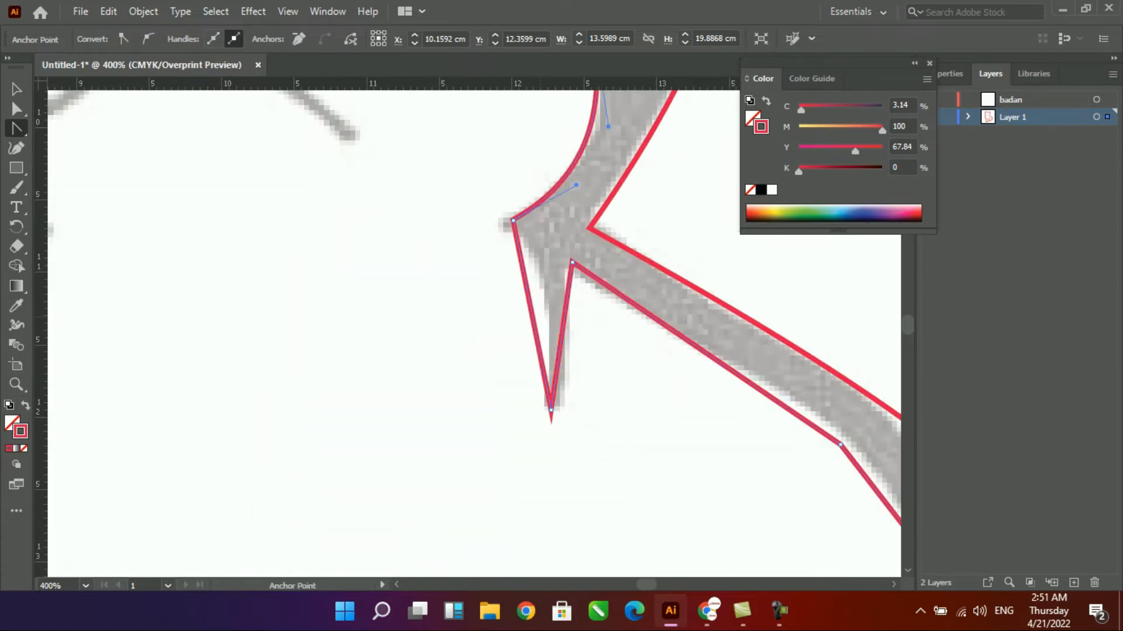
{"action": "left_click_drag", "start_coordinate": [543, 306], "coordinate": [544, 306]}
{"action": "left_click_drag", "start_coordinate": [561, 336], "coordinate": [572, 344]}
- Curve the inner edge along the upper back and its small fur spike
{"action": "left_click_drag", "start_coordinate": [673, 374], "coordinate": [442, 247]}
{"action": "left_click_drag", "start_coordinate": [546, 274], "coordinate": [579, 287]}
{"action": "left_click_drag", "start_coordinate": [648, 366], "coordinate": [651, 357]}
{"action": "left_click_drag", "start_coordinate": [690, 403], "coordinate": [469, 322]}
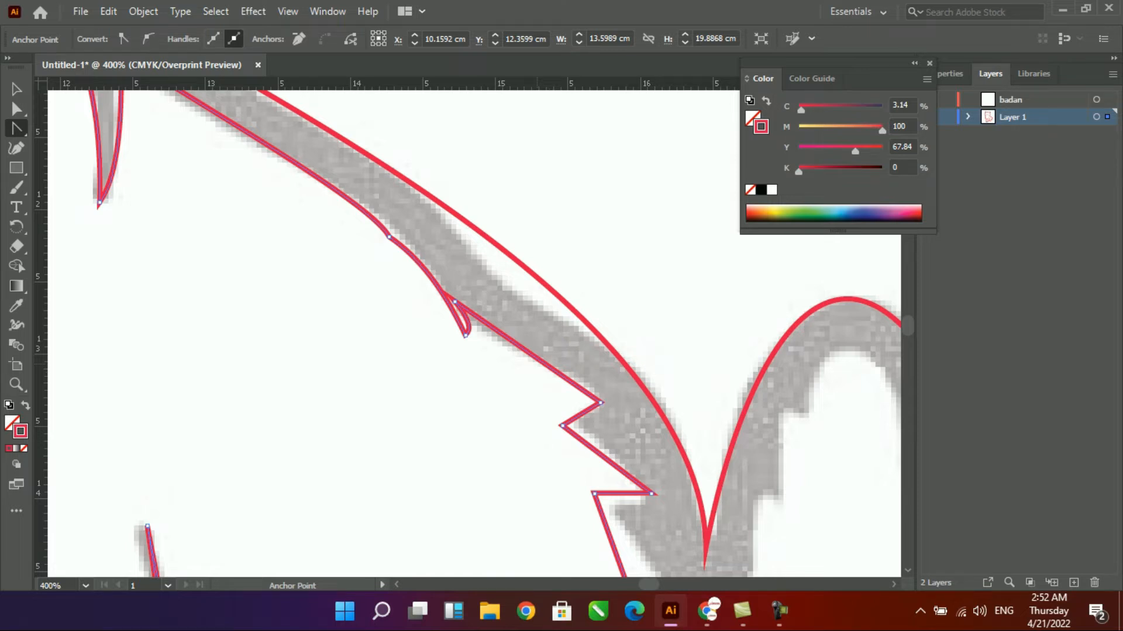
- Curve the long inner edge beside the tail and the fur notches on the haunch
{"action": "scroll", "coordinate": [552, 368], "scroll_direction": "down", "scroll_amount": 2}
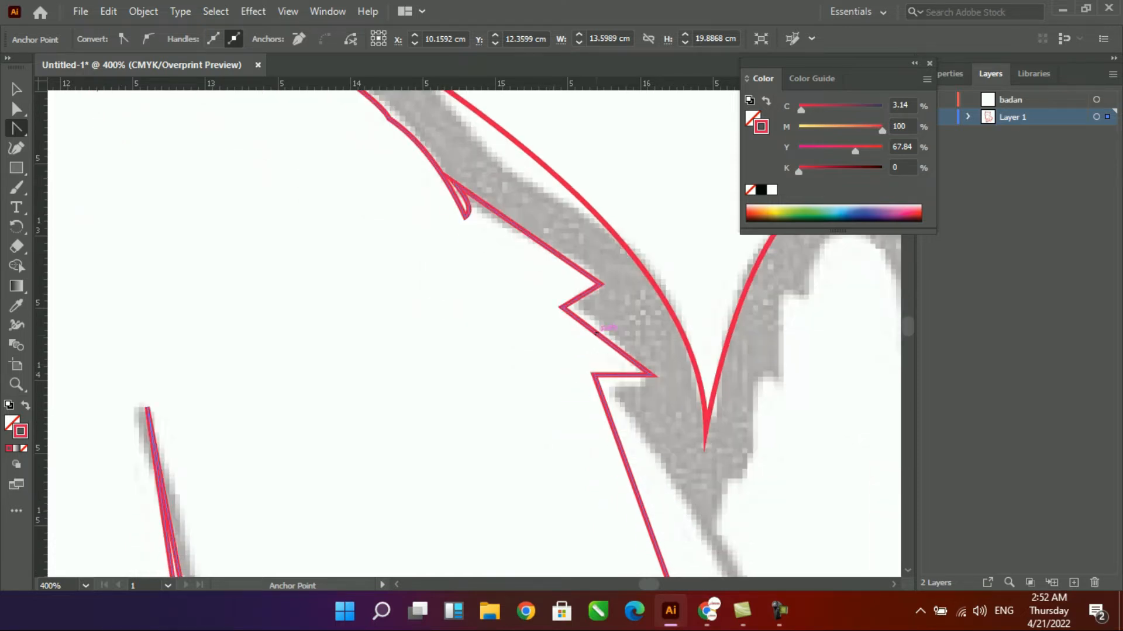
{"action": "scroll", "coordinate": [643, 362], "scroll_direction": "down", "scroll_amount": 9}
{"action": "scroll", "coordinate": [673, 350], "scroll_direction": "right", "scroll_amount": 2}
{"action": "left_click_drag", "start_coordinate": [627, 332], "coordinate": [672, 369]}
{"action": "scroll", "coordinate": [681, 339], "scroll_direction": "down", "scroll_amount": 3}
{"action": "scroll", "coordinate": [679, 357], "scroll_direction": "down", "scroll_amount": 2}
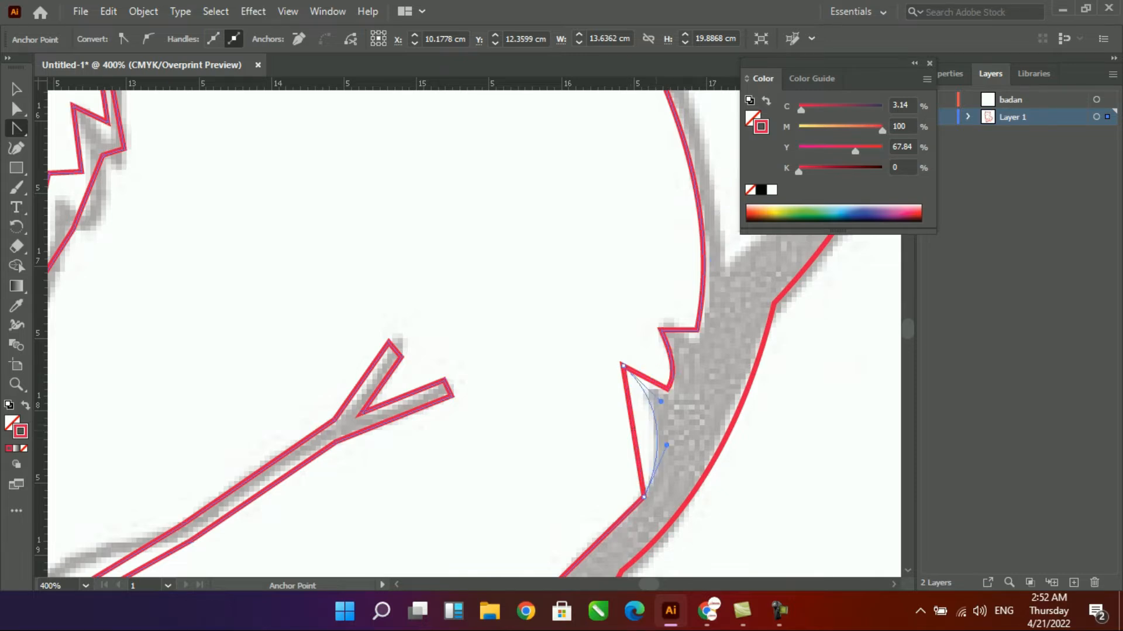
{"action": "left_click_drag", "start_coordinate": [645, 428], "coordinate": [652, 427]}
- Adjust the outer outline's curve along the haunch below the tail
{"action": "scroll", "coordinate": [649, 427], "scroll_direction": "down", "scroll_amount": 5}
{"action": "scroll", "coordinate": [614, 381], "scroll_direction": "right", "scroll_amount": 3}
{"action": "scroll", "coordinate": [556, 345], "scroll_direction": "up", "scroll_amount": 1}
{"action": "left_click", "coordinate": [525, 327]}
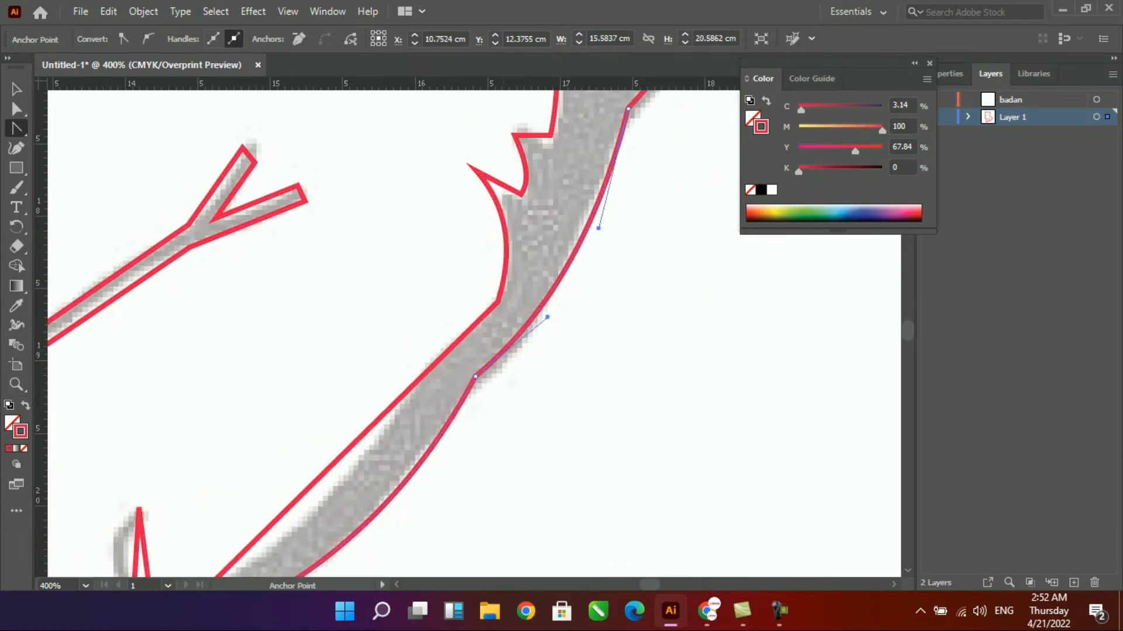
{"action": "left_click", "coordinate": [475, 378]}
{"action": "left_click_drag", "start_coordinate": [475, 377], "coordinate": [534, 336]}
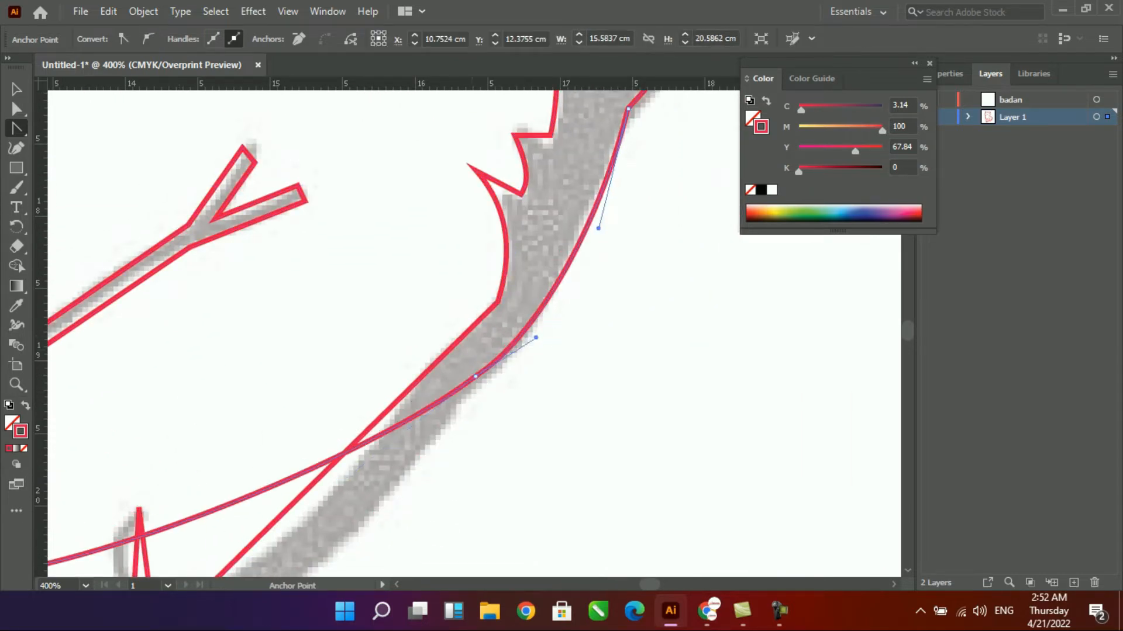
- Curve the sides of the hind paw's three toe lines
{"action": "scroll", "coordinate": [535, 337], "scroll_direction": "down", "scroll_amount": 6}
{"action": "scroll", "coordinate": [534, 337], "scroll_direction": "left", "scroll_amount": 5}
{"action": "left_click_drag", "start_coordinate": [347, 341], "coordinate": [317, 458]}
{"action": "left_click_drag", "start_coordinate": [292, 380], "coordinate": [608, 413]}
{"action": "left_click_drag", "start_coordinate": [603, 412], "coordinate": [583, 408]}
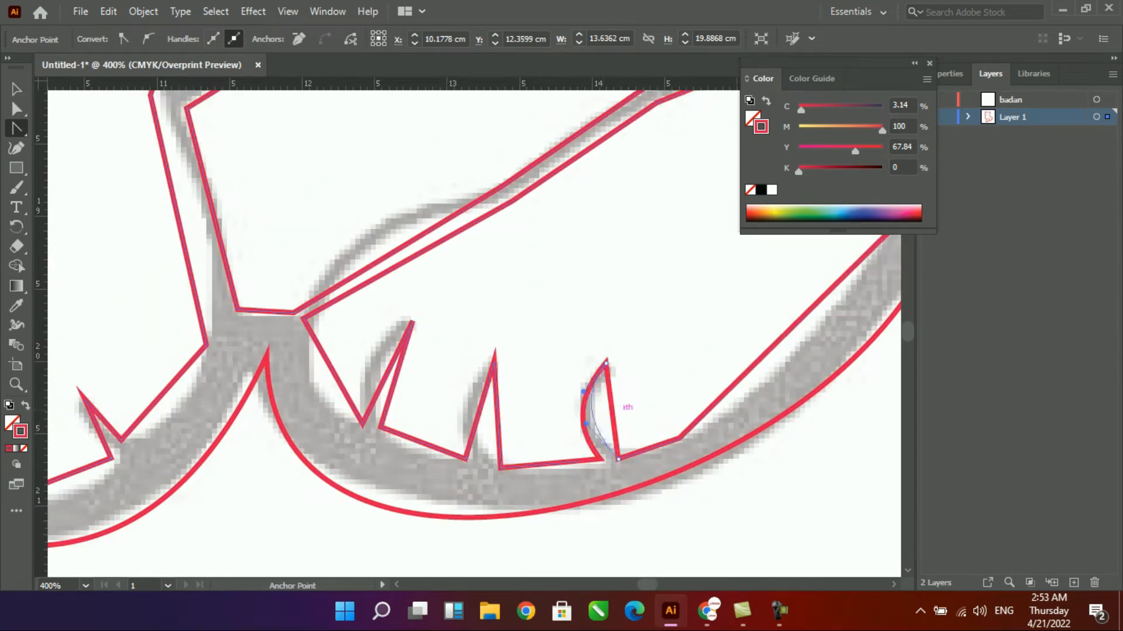
{"action": "mouse_move", "coordinate": [482, 404]}
{"action": "left_mouse_down"}
{"action": "mouse_move", "coordinate": [460, 407]}
{"action": "mouse_move", "coordinate": [480, 418]}
{"action": "left_mouse_up"}
{"action": "mouse_move", "coordinate": [387, 373]}
{"action": "left_mouse_down"}
{"action": "mouse_move", "coordinate": [376, 347]}
{"action": "mouse_move", "coordinate": [384, 368]}
{"action": "left_mouse_up"}
- Curve the hind leg line above the paw and the lower part of the middle leg line
{"action": "left_click_drag", "start_coordinate": [386, 365], "coordinate": [343, 508]}
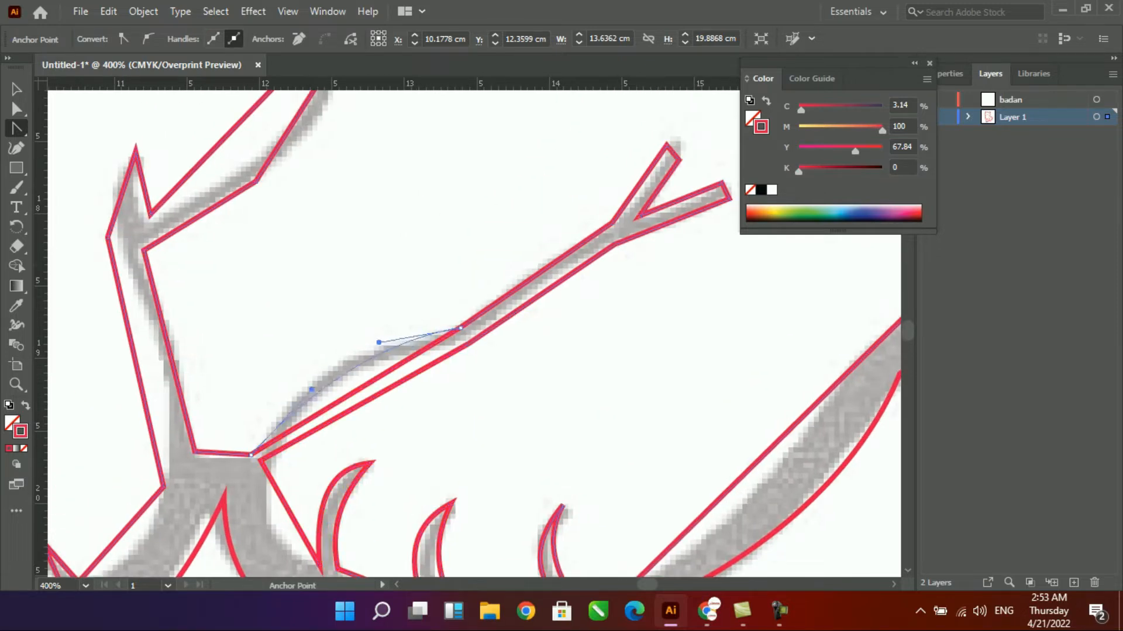
{"action": "left_click_drag", "start_coordinate": [354, 370], "coordinate": [340, 365]}
{"action": "left_click_drag", "start_coordinate": [364, 403], "coordinate": [662, 330]}
{"action": "left_click_drag", "start_coordinate": [450, 312], "coordinate": [482, 316]}
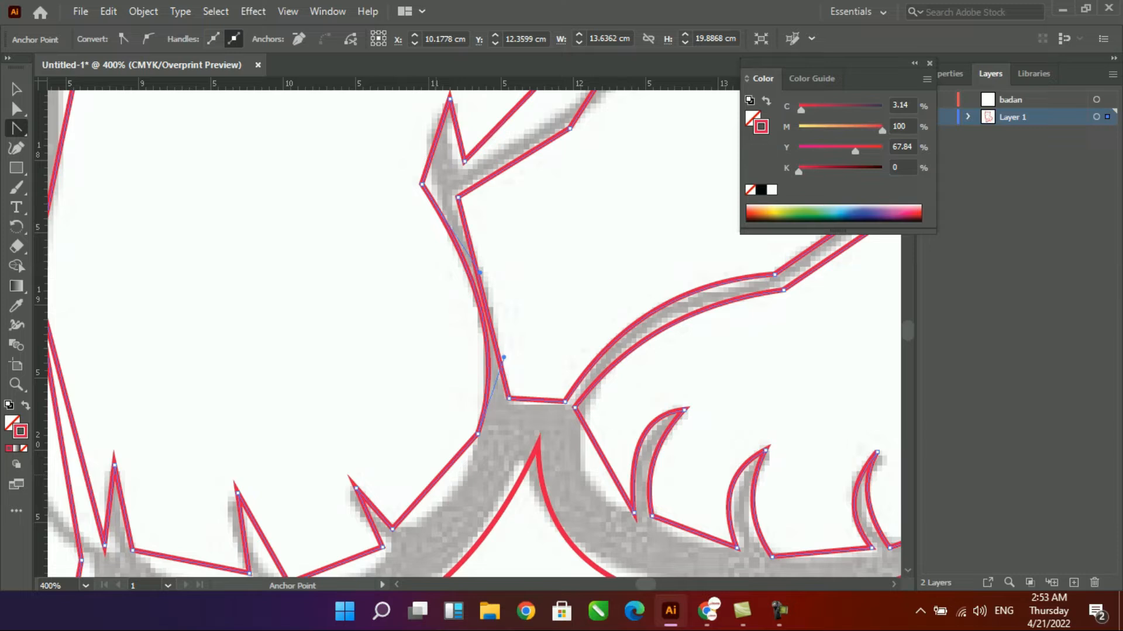
- Curve the middle front paw's inner edge and its toe lines
{"action": "left_click_drag", "start_coordinate": [444, 495], "coordinate": [608, 243]}
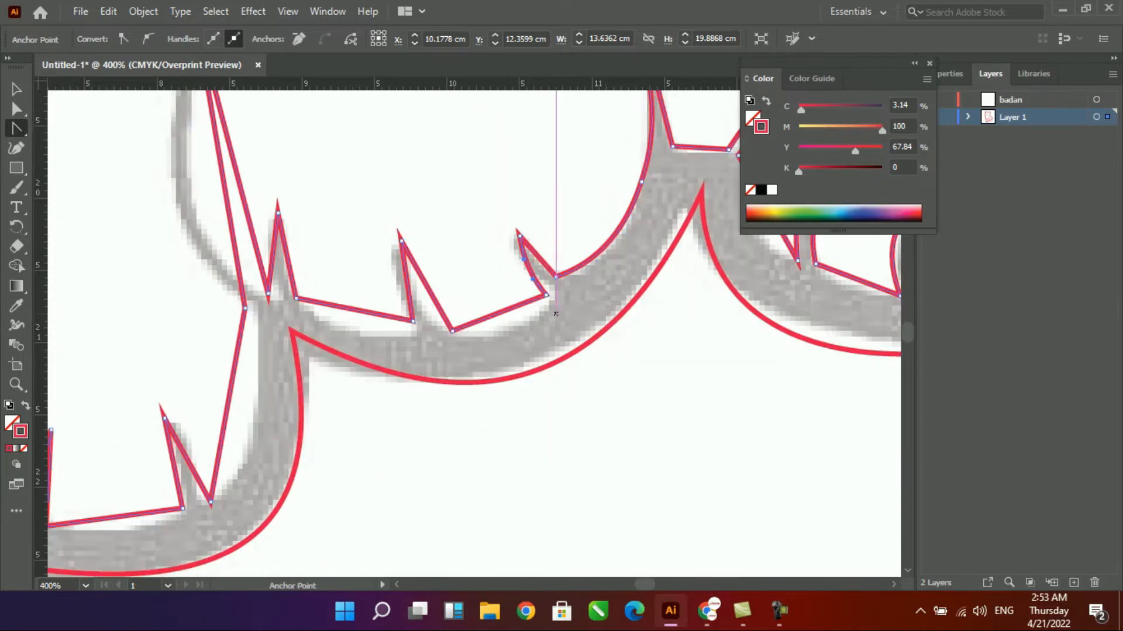
{"action": "left_click_drag", "start_coordinate": [499, 314], "coordinate": [497, 328]}
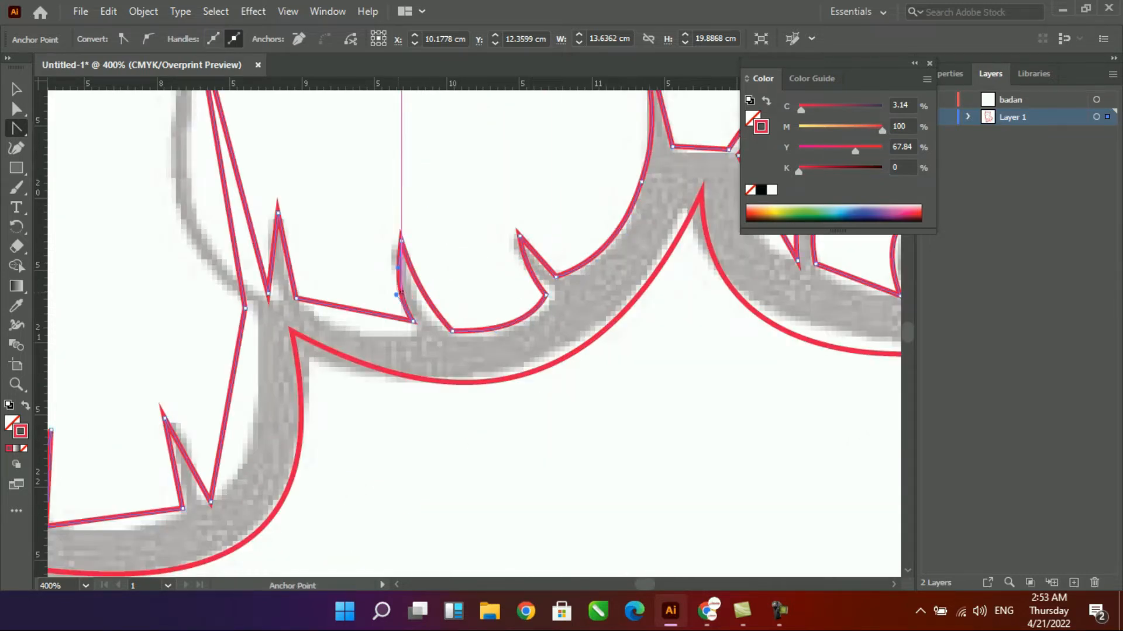
{"action": "left_click_drag", "start_coordinate": [357, 309], "coordinate": [358, 328]}
{"action": "scroll", "coordinate": [358, 329], "scroll_direction": "down", "scroll_amount": 3}
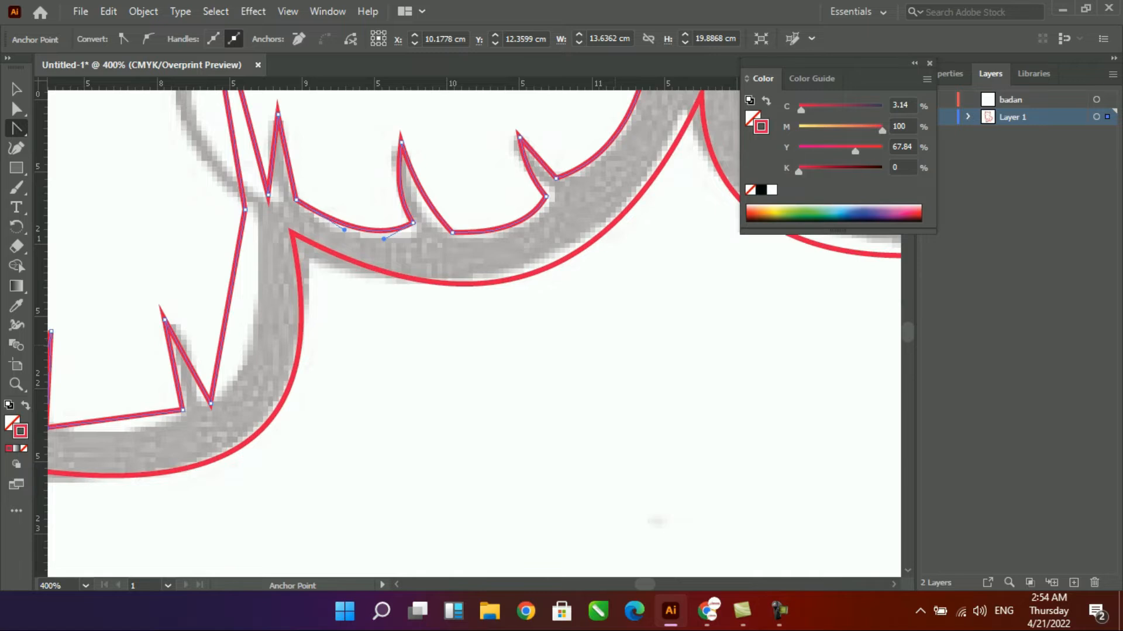
- Curve both sides of the left leg line from the paw up to its upper tip
{"action": "left_click_drag", "start_coordinate": [374, 263], "coordinate": [670, 489]}
{"action": "left_click_drag", "start_coordinate": [550, 349], "coordinate": [518, 352]}
{"action": "left_click_drag", "start_coordinate": [528, 212], "coordinate": [496, 401]}
{"action": "left_click_drag", "start_coordinate": [527, 193], "coordinate": [562, 464]}
{"action": "left_click_drag", "start_coordinate": [567, 321], "coordinate": [543, 324]}
{"action": "left_click_drag", "start_coordinate": [588, 356], "coordinate": [565, 358]}
{"action": "left_click_drag", "start_coordinate": [626, 234], "coordinate": [452, 511]}
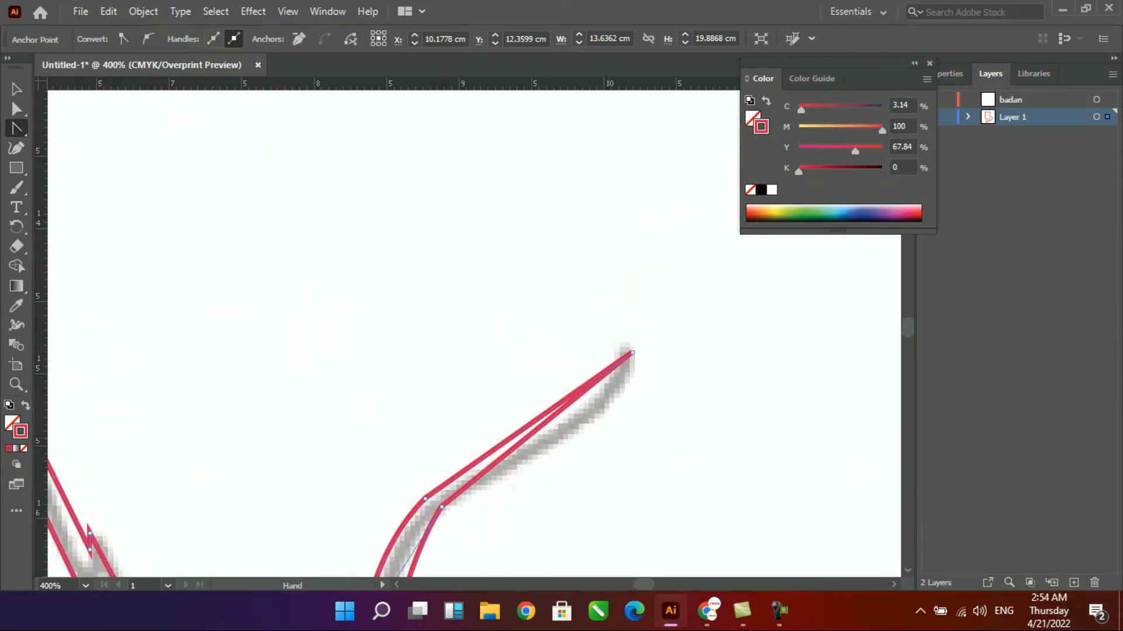
{"action": "scroll", "coordinate": [546, 362], "scroll_direction": "down", "scroll_amount": 2}
{"action": "mouse_move", "coordinate": [544, 344]}
{"action": "left_mouse_down"}
{"action": "mouse_move", "coordinate": [573, 362]}
{"action": "mouse_move", "coordinate": [544, 352]}
{"action": "left_mouse_up"}
- Curve the left front paw's inner side, its right and middle toe lines and the bottom edge between them to the sketch
{"action": "scroll", "coordinate": [631, 233], "scroll_direction": "down", "scroll_amount": 7}
{"action": "scroll", "coordinate": [630, 233], "scroll_direction": "down", "scroll_amount": 3}
{"action": "key", "text": "ctrl+1"}
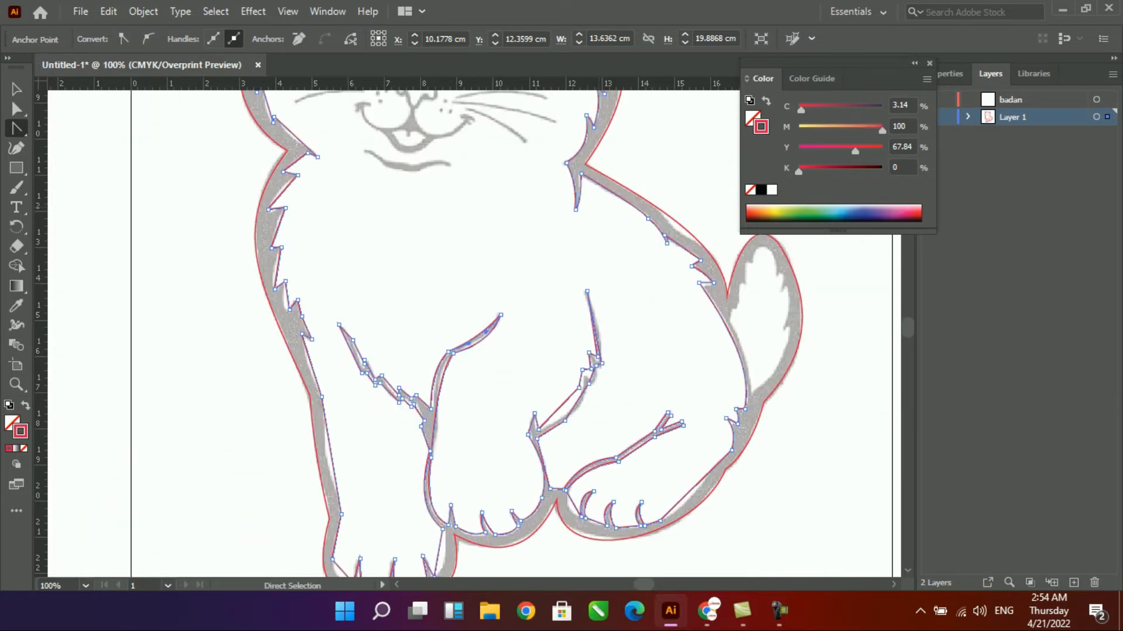
{"action": "left_click_drag", "start_coordinate": [545, 410], "coordinate": [615, 240]}
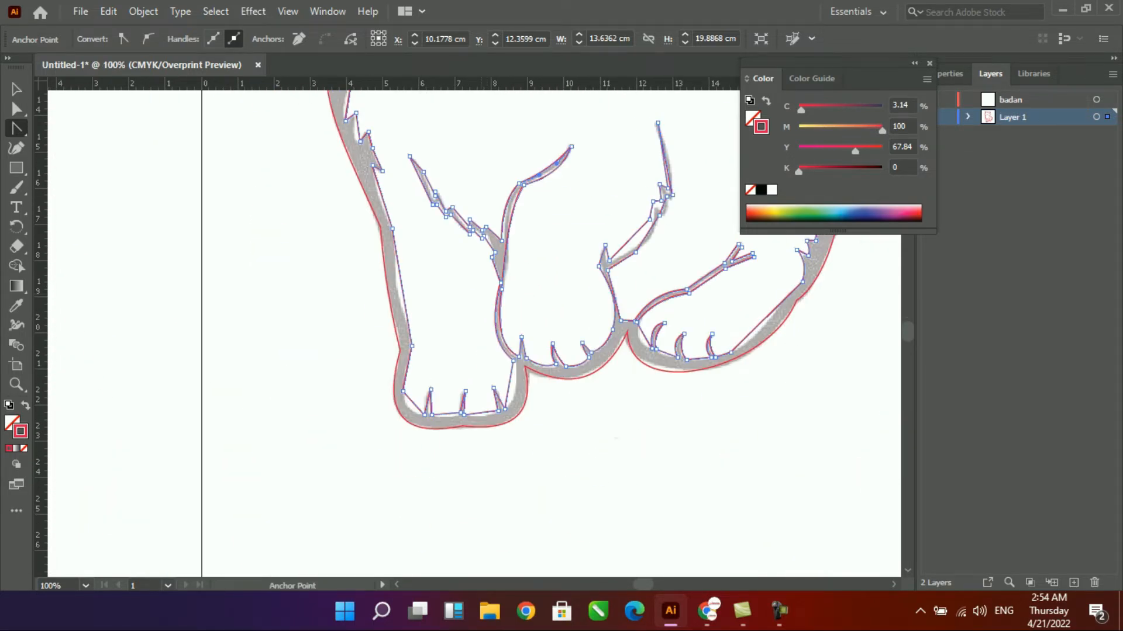
{"action": "left_click_drag", "start_coordinate": [317, 306], "coordinate": [572, 461]}
{"action": "left_click_drag", "start_coordinate": [683, 339], "coordinate": [699, 342]}
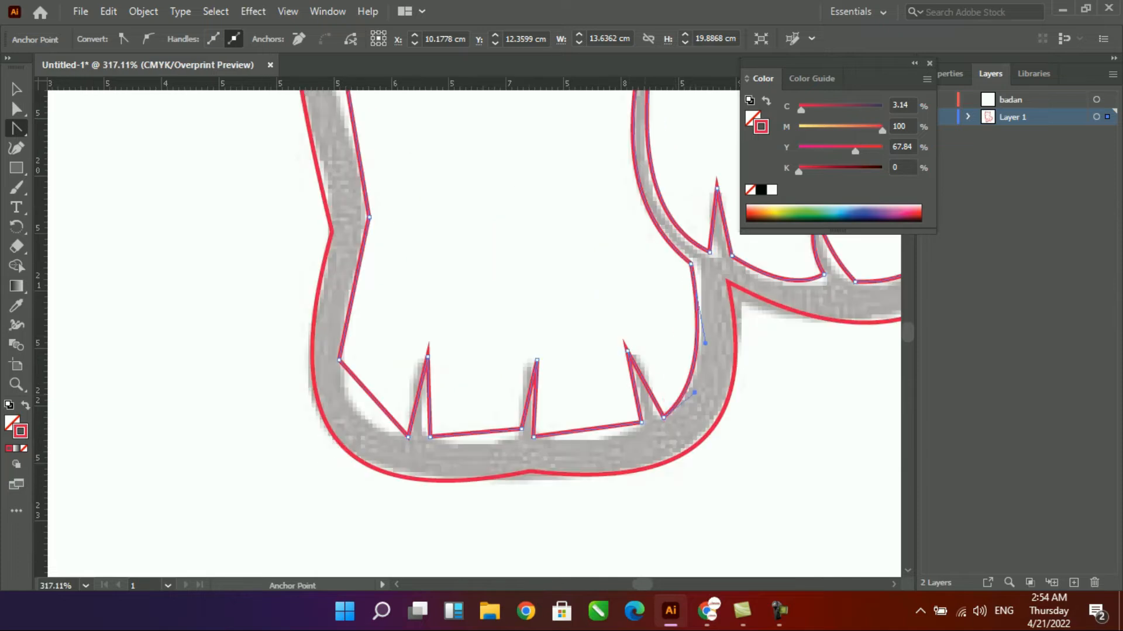
{"action": "left_click_drag", "start_coordinate": [596, 429], "coordinate": [595, 438]}
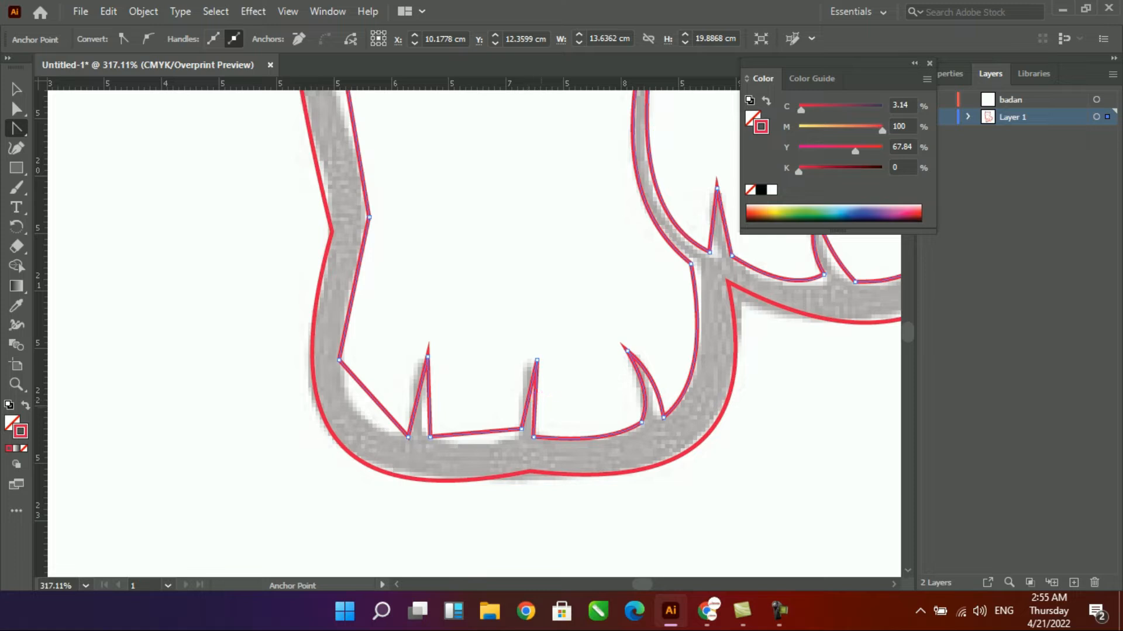
{"action": "left_click_drag", "start_coordinate": [521, 429], "coordinate": [524, 439]}
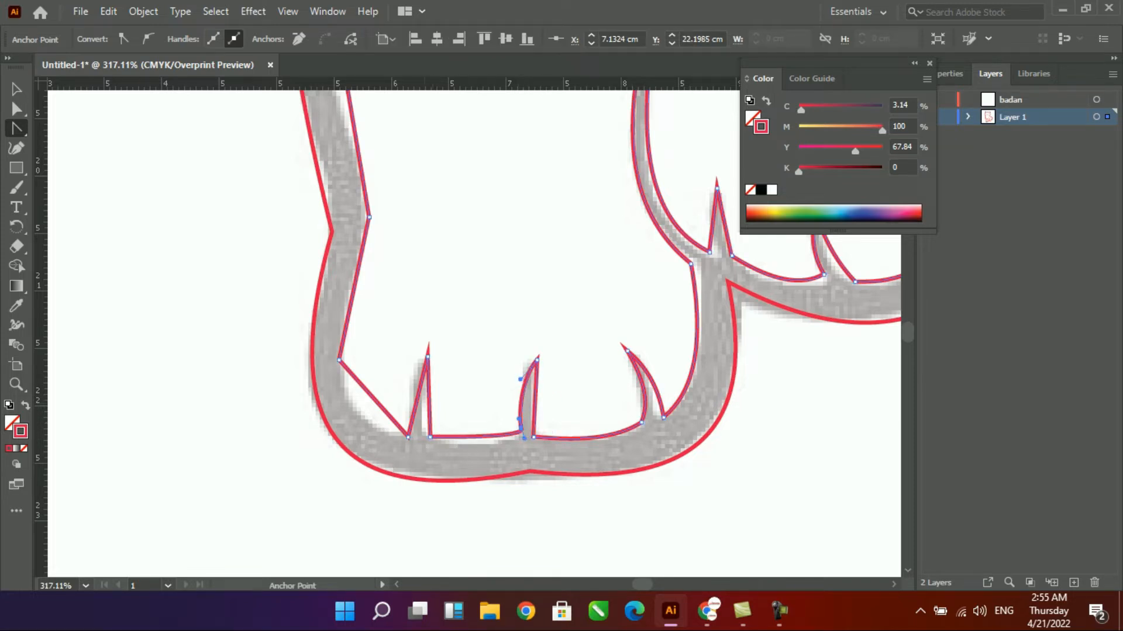
- Curve the left front paw's outermost toe line, the adjoining bottom edge and the outer corner of the paw
{"action": "left_click_drag", "start_coordinate": [417, 396], "coordinate": [410, 391]}
{"action": "left_click_drag", "start_coordinate": [429, 397], "coordinate": [425, 396]}
{"action": "left_click_drag", "start_coordinate": [479, 437], "coordinate": [478, 444]}
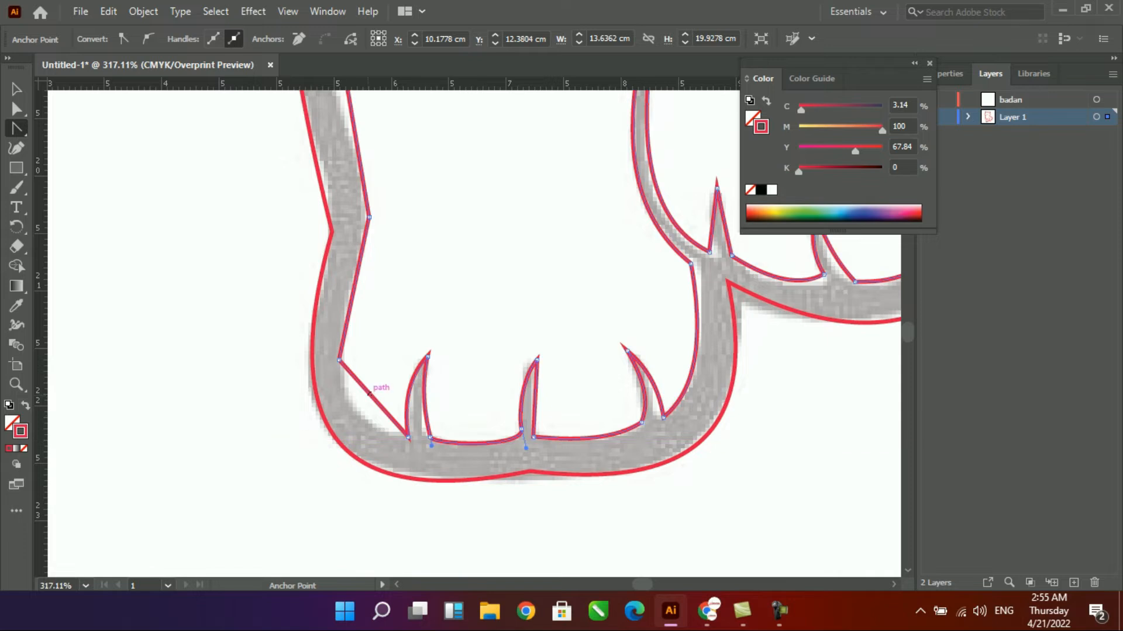
{"action": "left_click_drag", "start_coordinate": [369, 393], "coordinate": [360, 408]}
- Curve the inner contour along the outer side of the left front leg, from the paw up to the chest fur
{"action": "left_click_drag", "start_coordinate": [351, 240], "coordinate": [465, 535]}
{"action": "left_click_drag", "start_coordinate": [452, 326], "coordinate": [435, 322]}
{"action": "left_click_drag", "start_coordinate": [418, 258], "coordinate": [501, 550]}
{"action": "left_click_drag", "start_coordinate": [466, 359], "coordinate": [462, 356]}
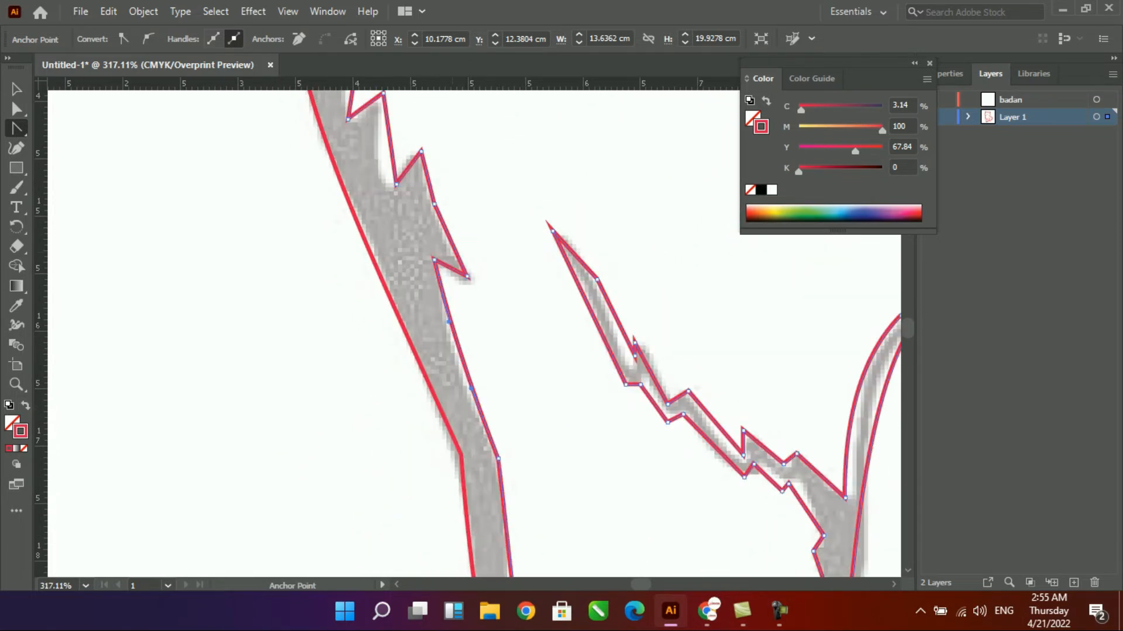
- Curve the edges between the fur tufts on the left side of the chest to match the sketch
{"action": "scroll", "coordinate": [452, 252], "scroll_direction": "up", "scroll_amount": 10}
{"action": "key", "text": "ctrl+minus"}
{"action": "key", "text": "ctrl+minus"}
{"action": "key", "text": "ctrl+minus"}
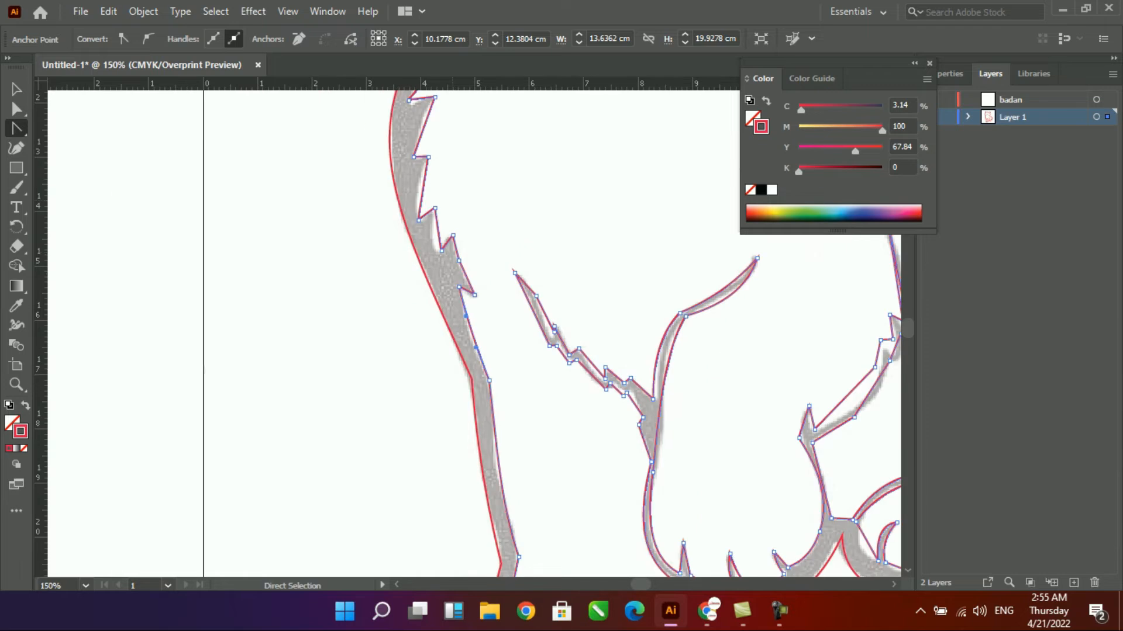
{"action": "key", "text": "ctrl+plus"}
{"action": "left_click_drag", "start_coordinate": [467, 292], "coordinate": [514, 486]}
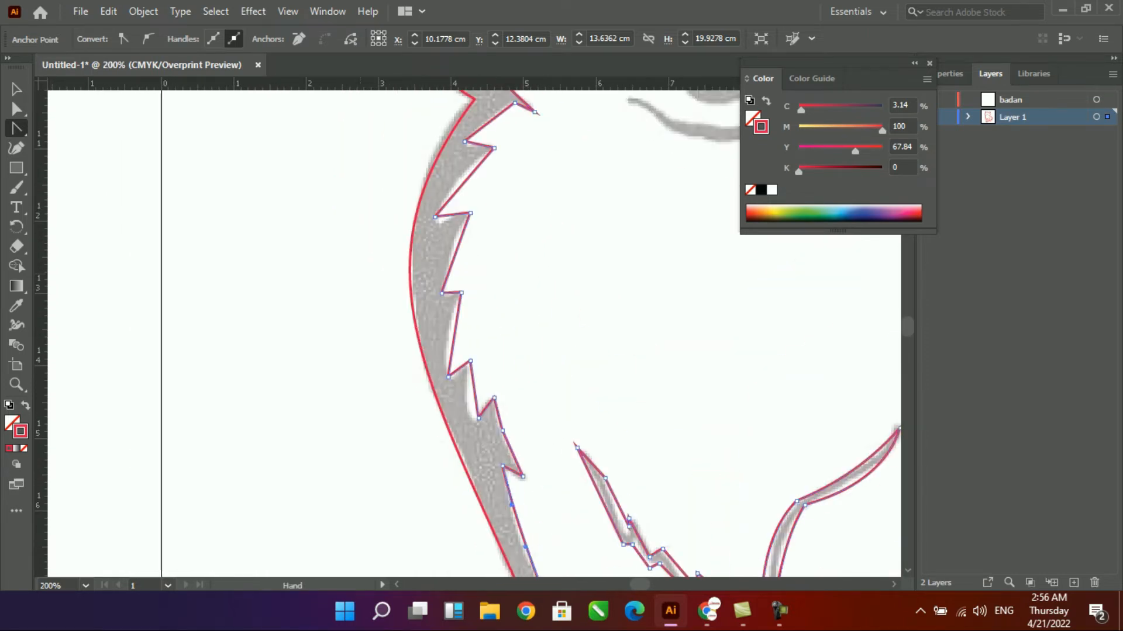
{"action": "left_click_drag", "start_coordinate": [475, 356], "coordinate": [497, 356]}
{"action": "left_click_drag", "start_coordinate": [456, 216], "coordinate": [432, 217]}
- Curve the inner contour along the left cheek fur, the left ear and the top of the head
{"action": "left_click_drag", "start_coordinate": [463, 127], "coordinate": [490, 477]}
{"action": "left_click_drag", "start_coordinate": [523, 337], "coordinate": [520, 343]}
{"action": "left_click_drag", "start_coordinate": [449, 252], "coordinate": [443, 254]}
{"action": "left_click_drag", "start_coordinate": [446, 253], "coordinate": [526, 436]}
{"action": "left_click_drag", "start_coordinate": [509, 349], "coordinate": [503, 347]}
{"action": "left_click_drag", "start_coordinate": [510, 260], "coordinate": [473, 560]}
{"action": "left_click_drag", "start_coordinate": [570, 392], "coordinate": [565, 396]}
{"action": "left_click_drag", "start_coordinate": [551, 243], "coordinate": [429, 391]}
{"action": "left_click_drag", "start_coordinate": [561, 337], "coordinate": [559, 309]}
{"action": "left_click_drag", "start_coordinate": [559, 309], "coordinate": [400, 292]}
{"action": "left_click", "coordinate": [536, 378]}
{"action": "key", "text": "ctrl+z"}
{"action": "left_click", "coordinate": [16, 110]}
{"action": "left_click_drag", "start_coordinate": [537, 377], "coordinate": [209, 311]}
{"action": "left_click_drag", "start_coordinate": [503, 497], "coordinate": [486, 153]}
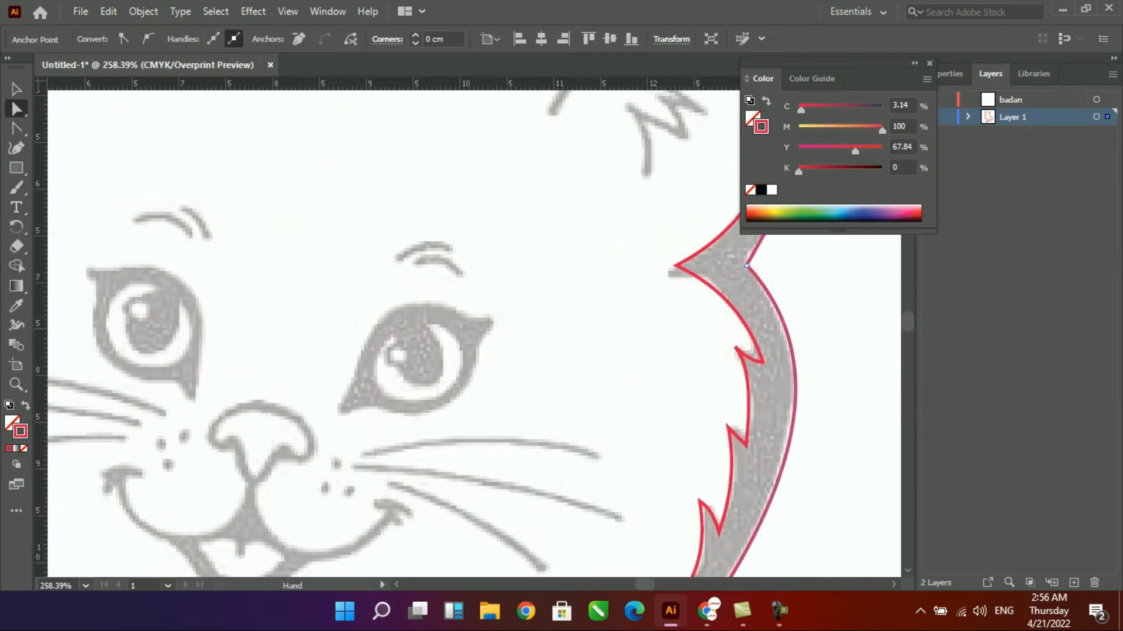
{"action": "left_click_drag", "start_coordinate": [792, 355], "coordinate": [800, 377]}
{"action": "left_click", "coordinate": [800, 377]}
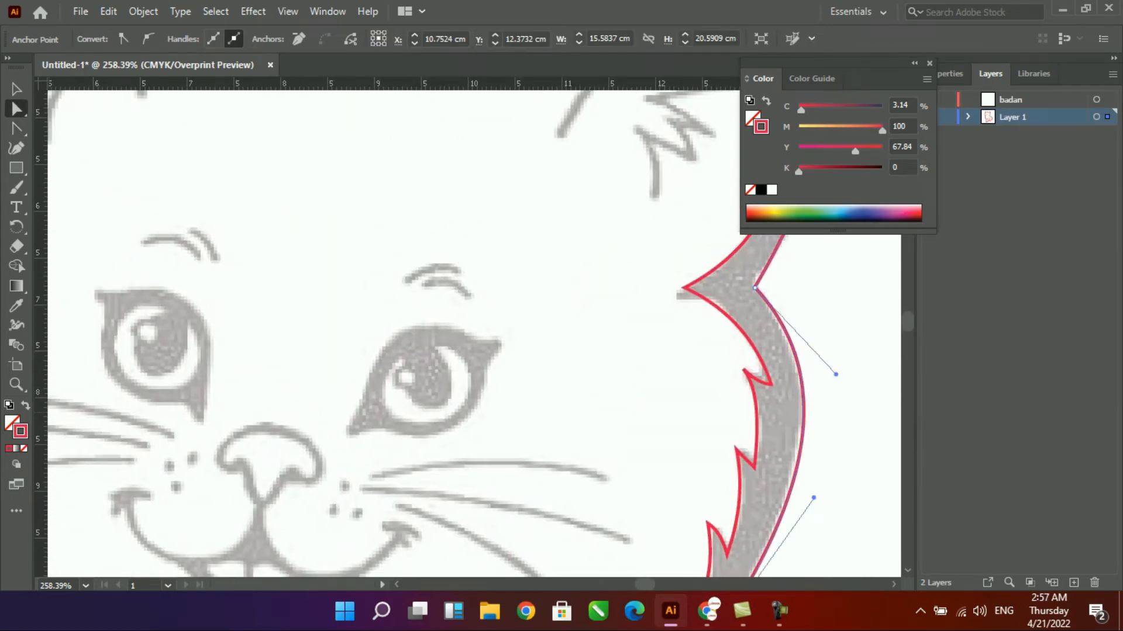
{"action": "left_click", "coordinate": [26, 406]}
{"action": "key", "text": "ctrl+z"}
{"action": "left_click", "coordinate": [17, 89]}
{"action": "left_click", "coordinate": [761, 354]}
{"action": "left_click_drag", "start_coordinate": [749, 342], "coordinate": [754, 371]}
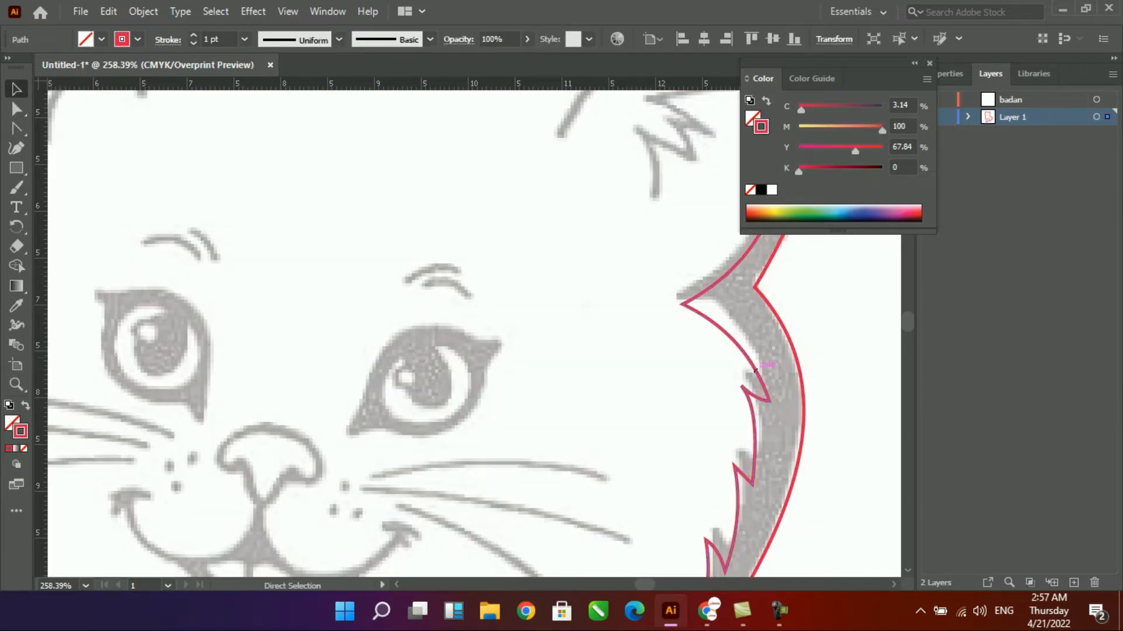
{"action": "key", "text": "Delete"}
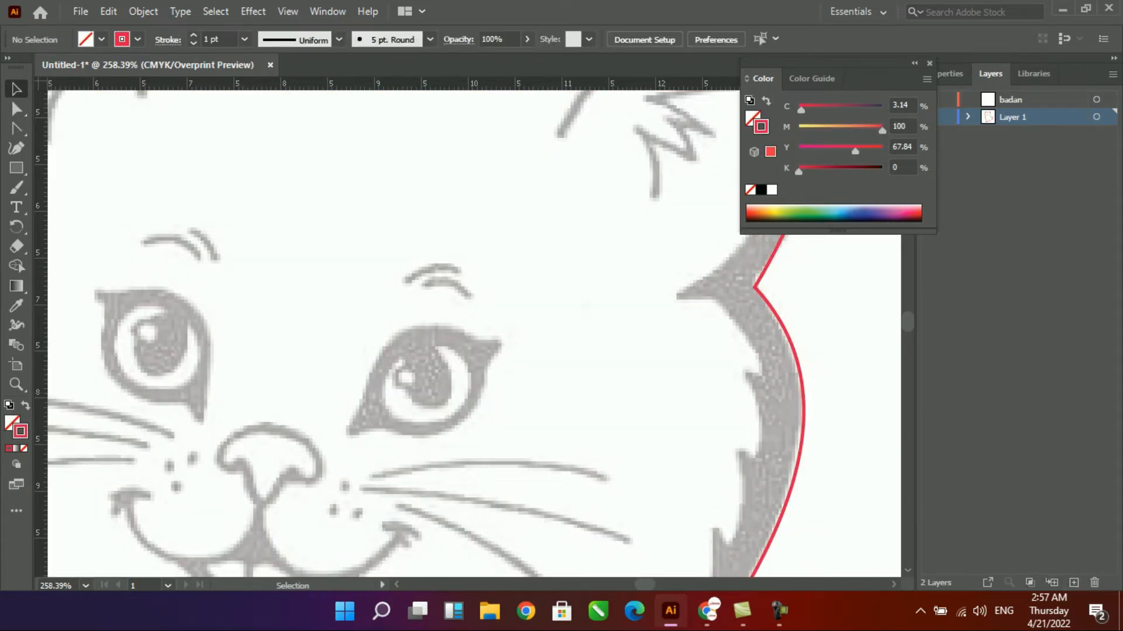
{"action": "left_click", "coordinate": [1029, 100]}
{"action": "left_click", "coordinate": [929, 117]}
{"action": "left_click", "coordinate": [929, 116]}
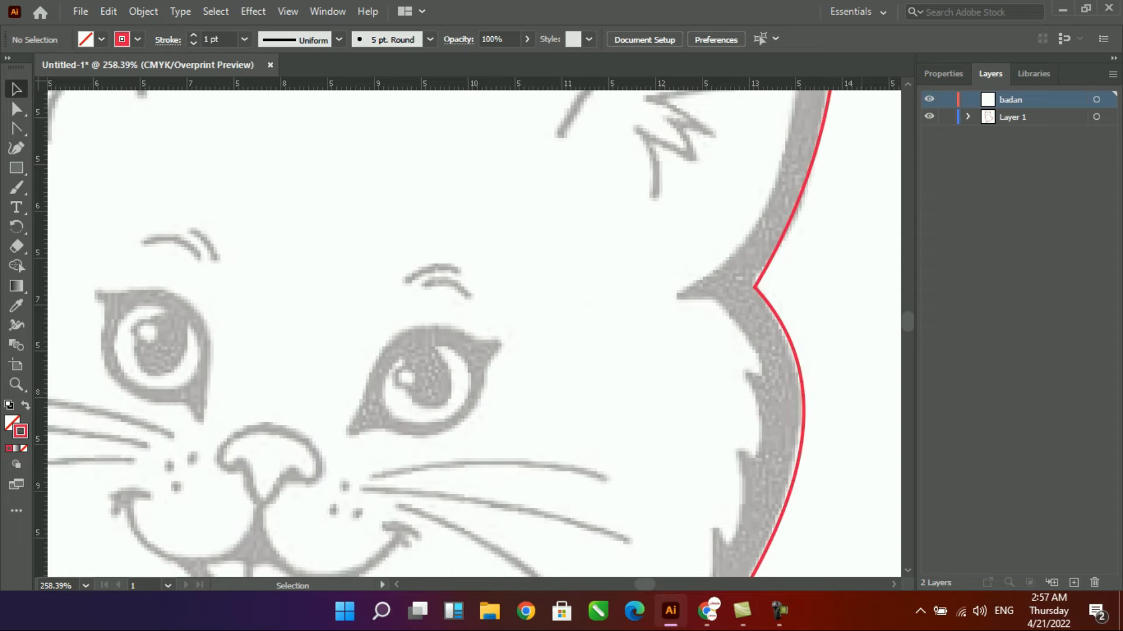
{"action": "key", "text": "ctrl+v"}
{"action": "left_click", "coordinate": [790, 218]}
{"action": "key", "text": "ctrl+x"}
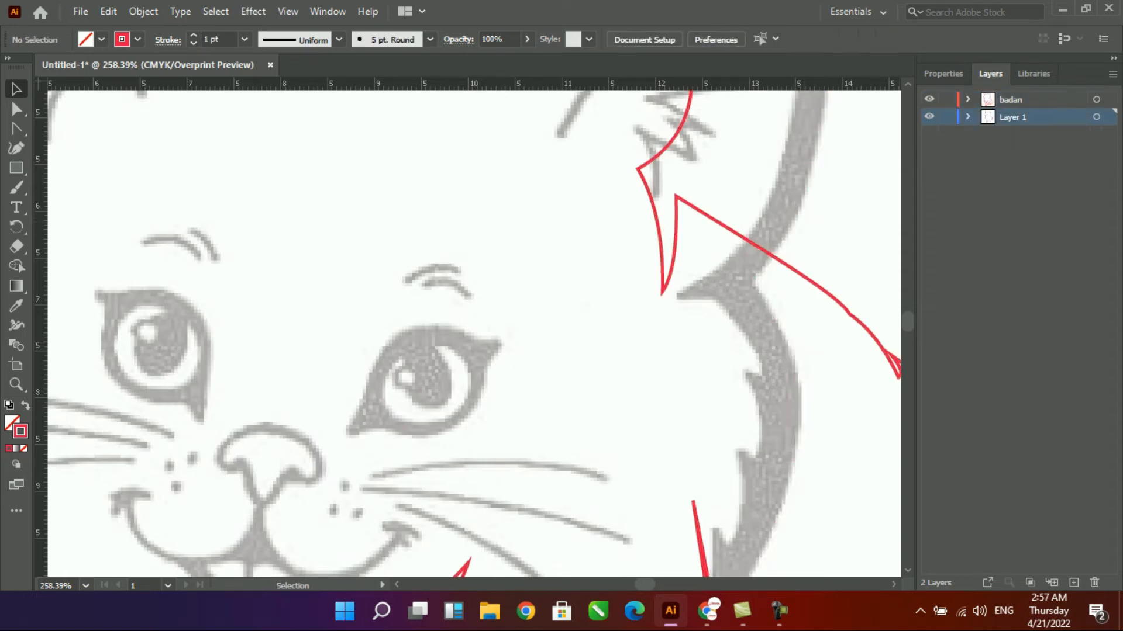
{"action": "left_click", "coordinate": [1029, 134], "text": "shift"}
{"action": "left_click_drag", "start_coordinate": [1029, 135], "coordinate": [1029, 100]}
{"action": "key", "text": "ctrl+z"}
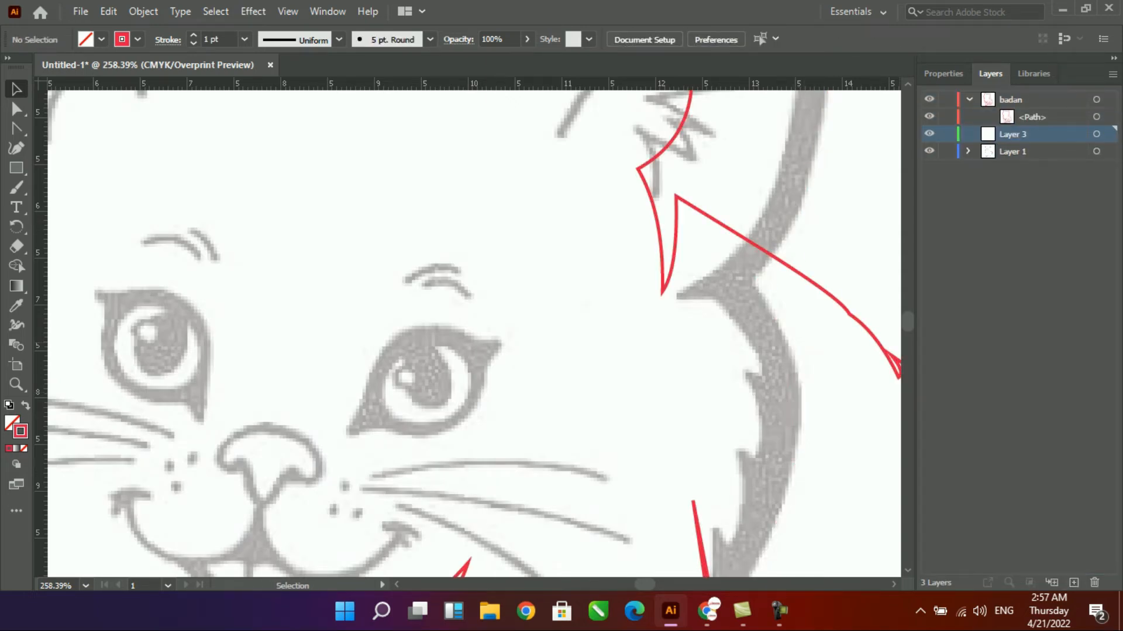
{"action": "key", "text": "ctrl+z"}
{"action": "key", "text": "ctrl+z"}
{"action": "key", "text": "ctrl+z"}
{"action": "key", "text": "ctrl+z"}
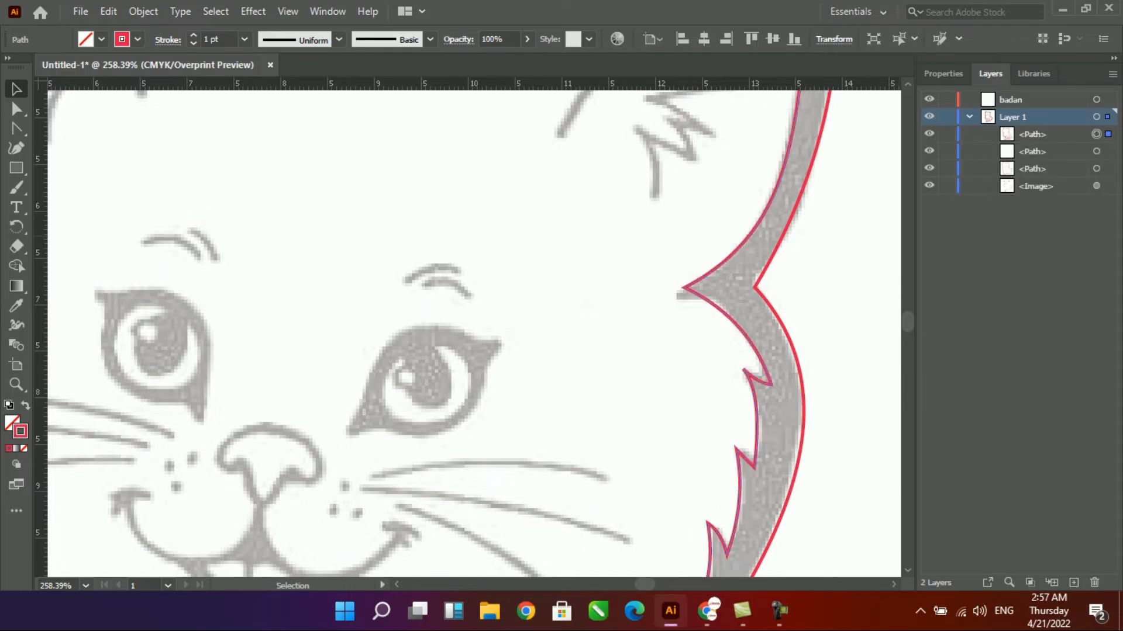
- Move the cat's outer outline from Layer 1 to the badan layer, keeping it in place over the sketch
{"action": "left_click", "coordinate": [1032, 134]}
{"action": "left_click", "coordinate": [929, 134]}
{"action": "left_click", "coordinate": [929, 134]}
{"action": "left_click_drag", "start_coordinate": [811, 177], "coordinate": [829, 183]}
{"action": "key", "text": "ctrl+x"}
{"action": "left_click", "coordinate": [1010, 100]}
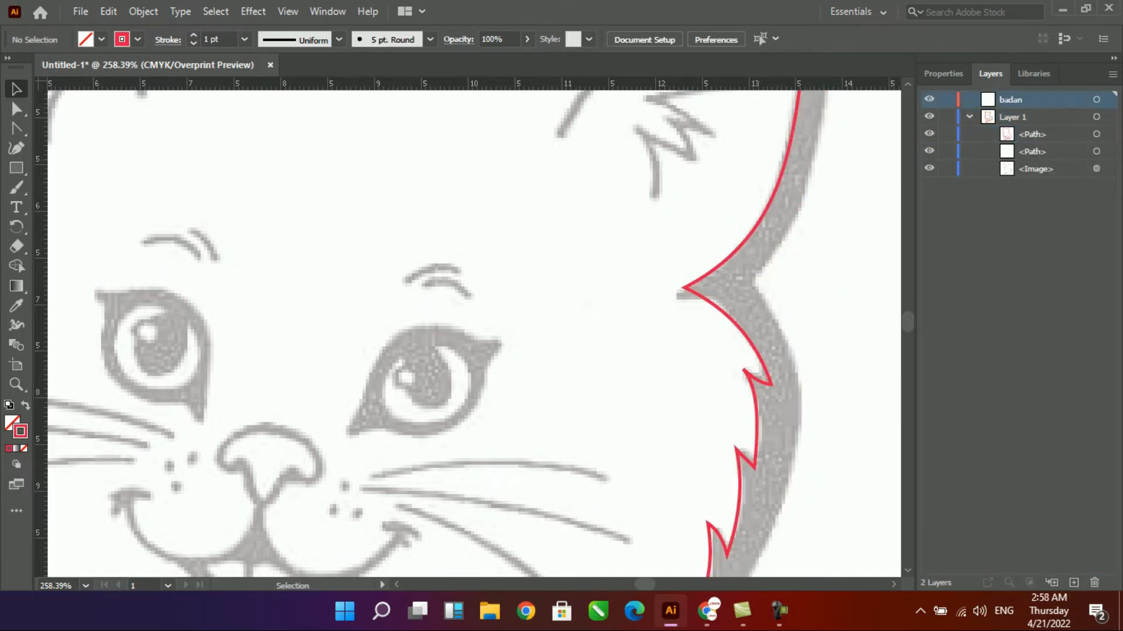
{"action": "key", "text": "ctrl+v"}
- Cut the inner contour out of Layer 1 and paste it onto a new layer
{"action": "key", "text": "ctrl+minus"}
{"action": "key", "text": "ctrl+minus"}
{"action": "key", "text": "ctrl+minus"}
{"action": "key", "text": "ctrl+minus"}
{"action": "key", "text": "ctrl+minus"}
{"action": "left_click_drag", "start_coordinate": [531, 165], "coordinate": [542, 258]}
{"action": "left_click", "coordinate": [540, 263]}
{"action": "left_click", "coordinate": [538, 264]}
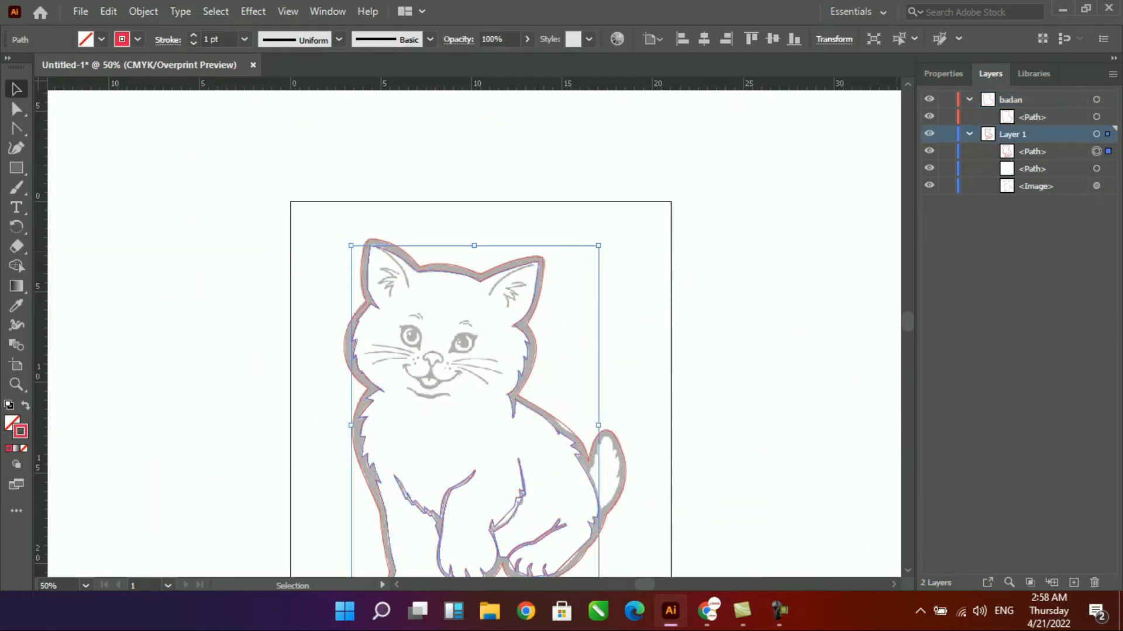
{"action": "key", "text": "Delete"}
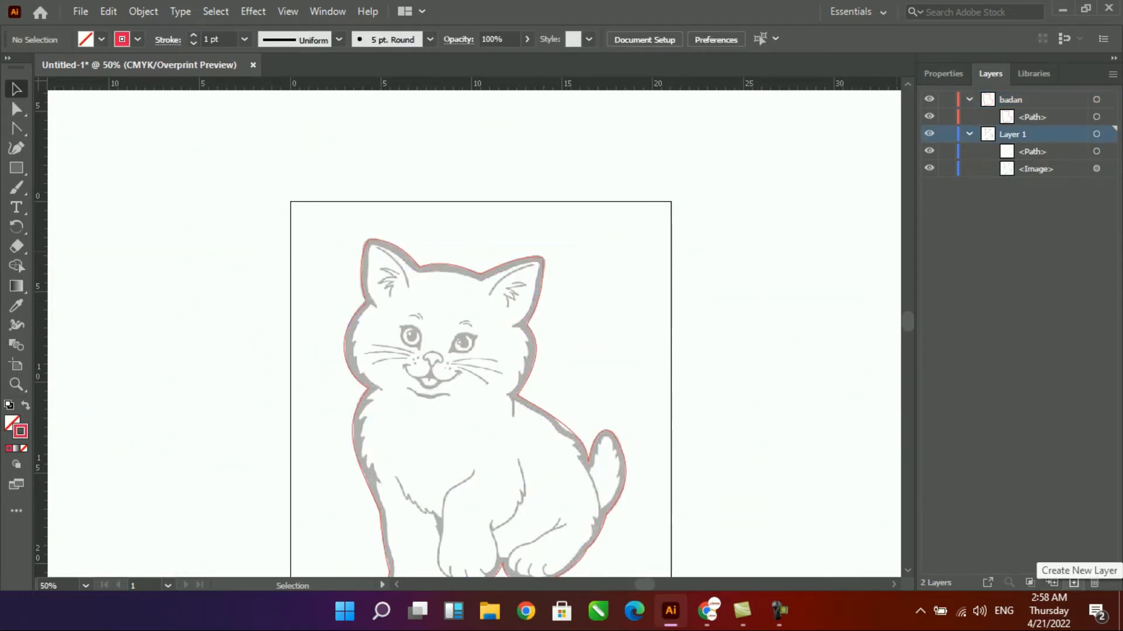
{"action": "left_click", "coordinate": [1073, 583]}
{"action": "key", "text": "ctrl+v"}
- Align the pasted inner contour with the sketch, matching it at the tip of the right ear
{"action": "left_click_drag", "start_coordinate": [473, 334], "coordinate": [473, 412]}
{"action": "left_click_drag", "start_coordinate": [537, 249], "coordinate": [537, 266]}
{"action": "left_click_drag", "start_coordinate": [471, 225], "coordinate": [598, 309]}
{"action": "left_click_drag", "start_coordinate": [487, 333], "coordinate": [502, 312]}
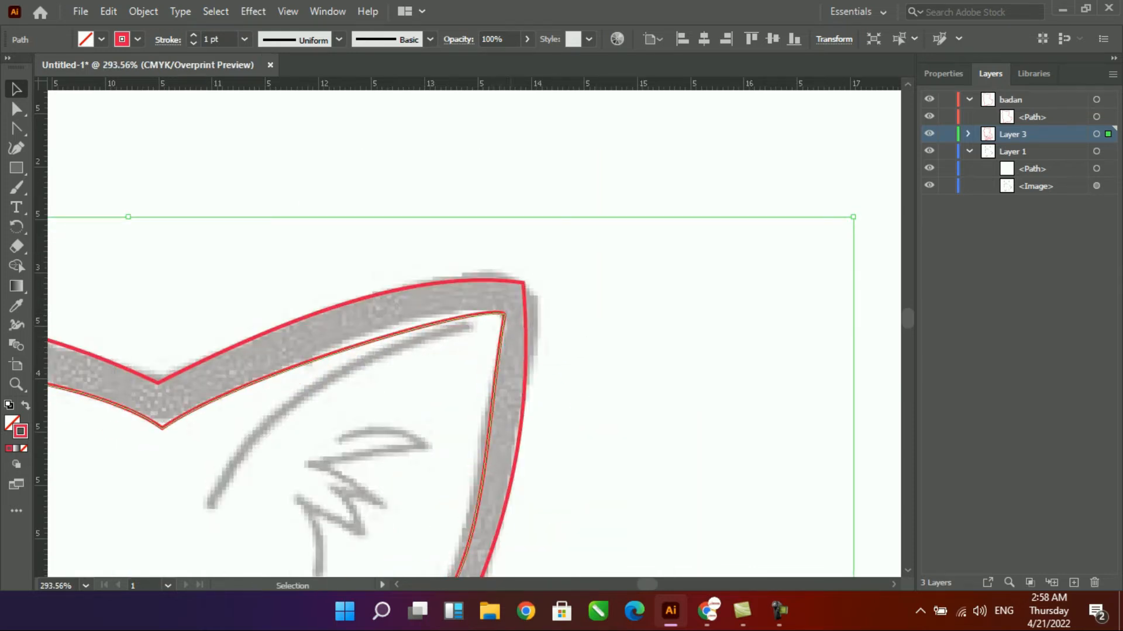
- Collapse the layers' contents and move Layer 3 above the badan layer
{"action": "key", "text": "ctrl+minus"}
{"action": "key", "text": "ctrl+minus"}
{"action": "key", "text": "ctrl+minus"}
{"action": "left_click_drag", "start_coordinate": [588, 157], "coordinate": [663, 280]}
{"action": "left_click", "coordinate": [669, 278]}
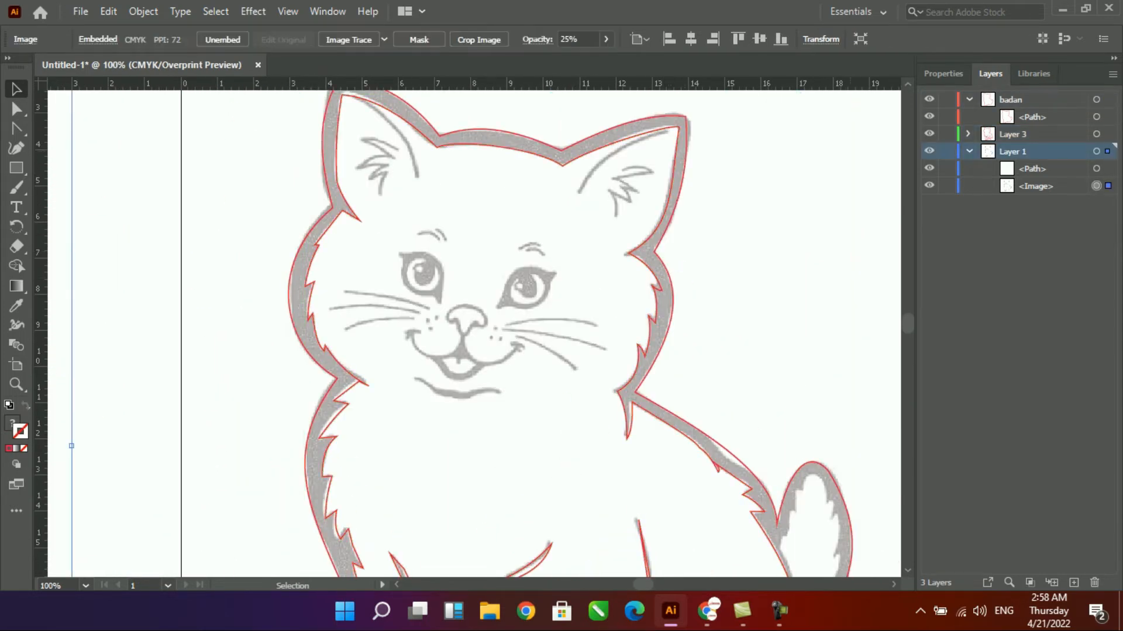
{"action": "left_click", "coordinate": [969, 151]}
{"action": "left_click", "coordinate": [929, 151]}
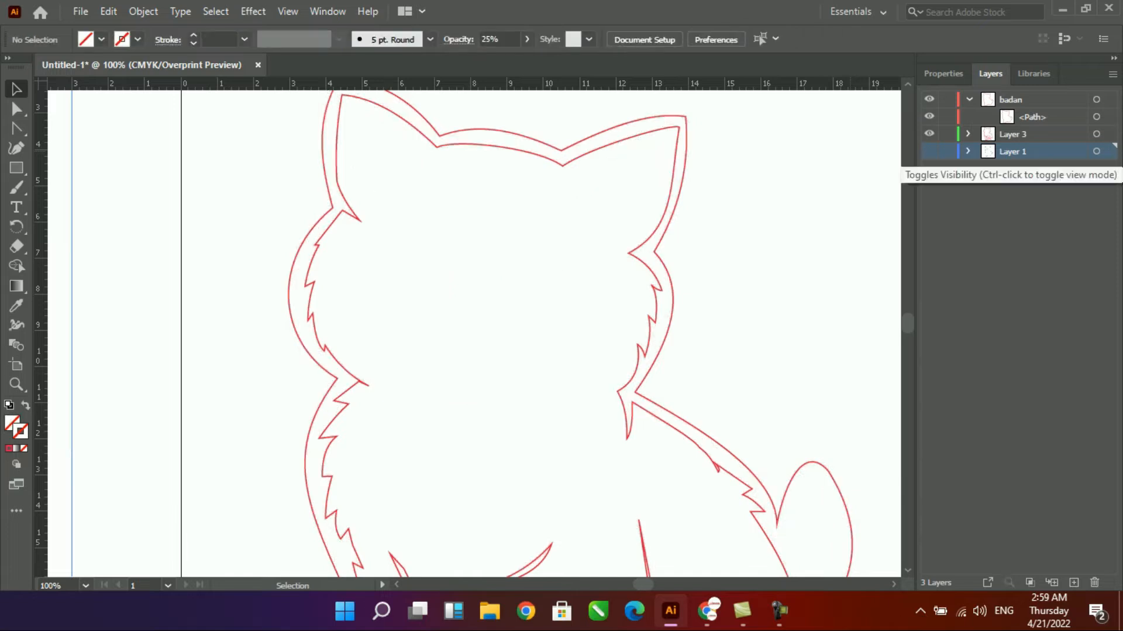
{"action": "left_click", "coordinate": [929, 151]}
{"action": "left_click", "coordinate": [969, 100]}
{"action": "left_click_drag", "start_coordinate": [1013, 117], "coordinate": [1013, 96]}
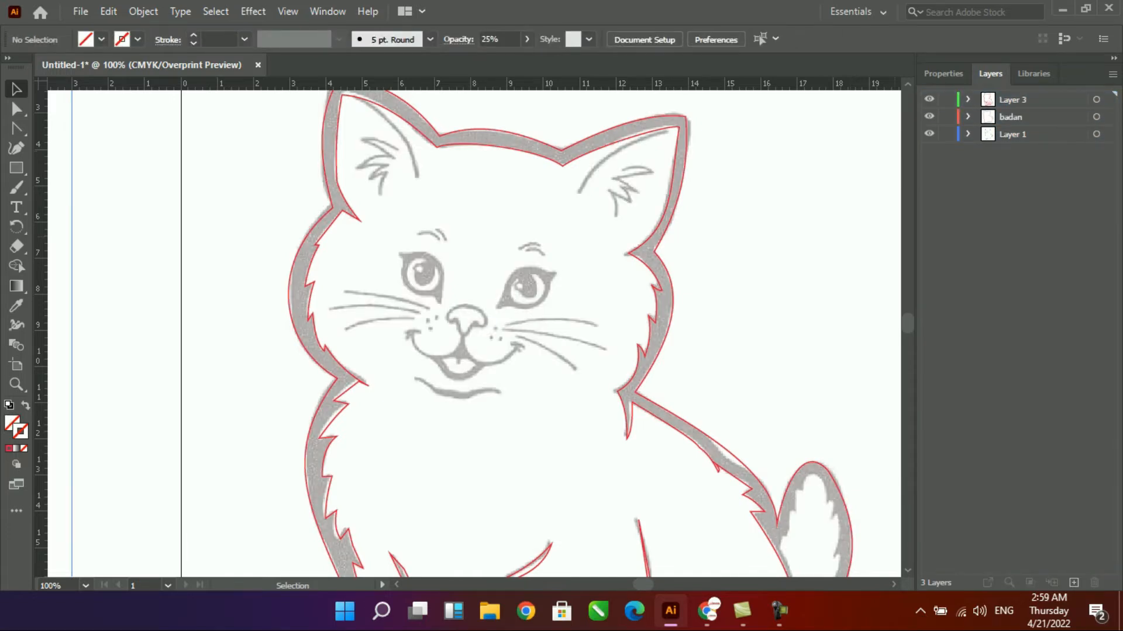
- Fill the outer body outline with black and leave it without a stroke
{"action": "left_click", "coordinate": [682, 116]}
{"action": "key", "text": "shift+x"}
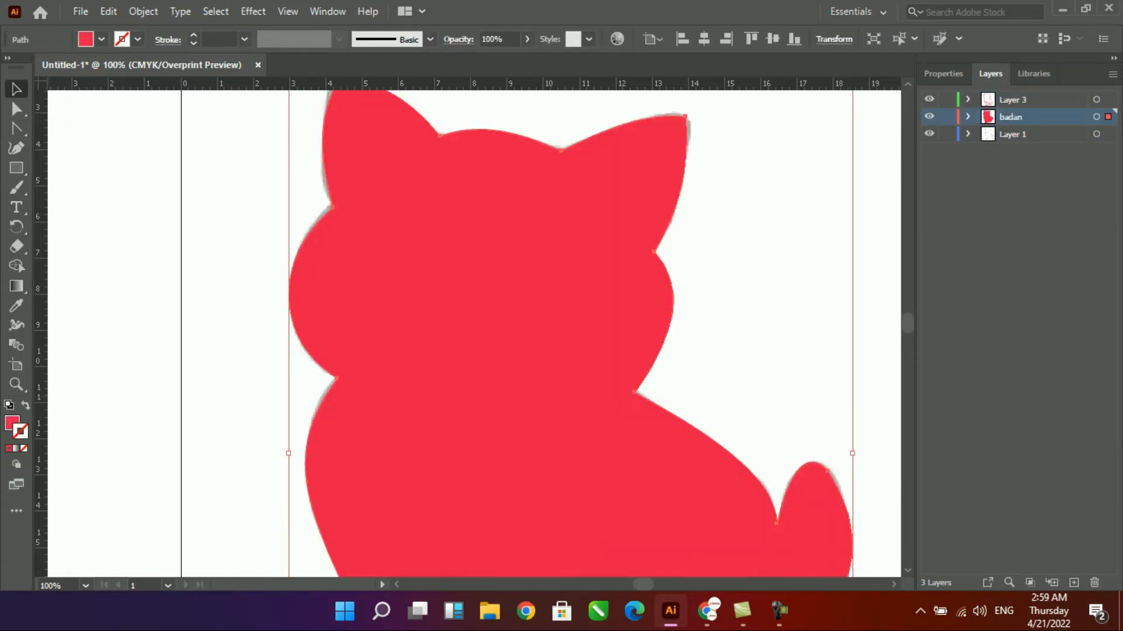
{"action": "left_click", "coordinate": [12, 421]}
{"action": "left_click", "coordinate": [761, 189]}
{"action": "left_click", "coordinate": [736, 293]}
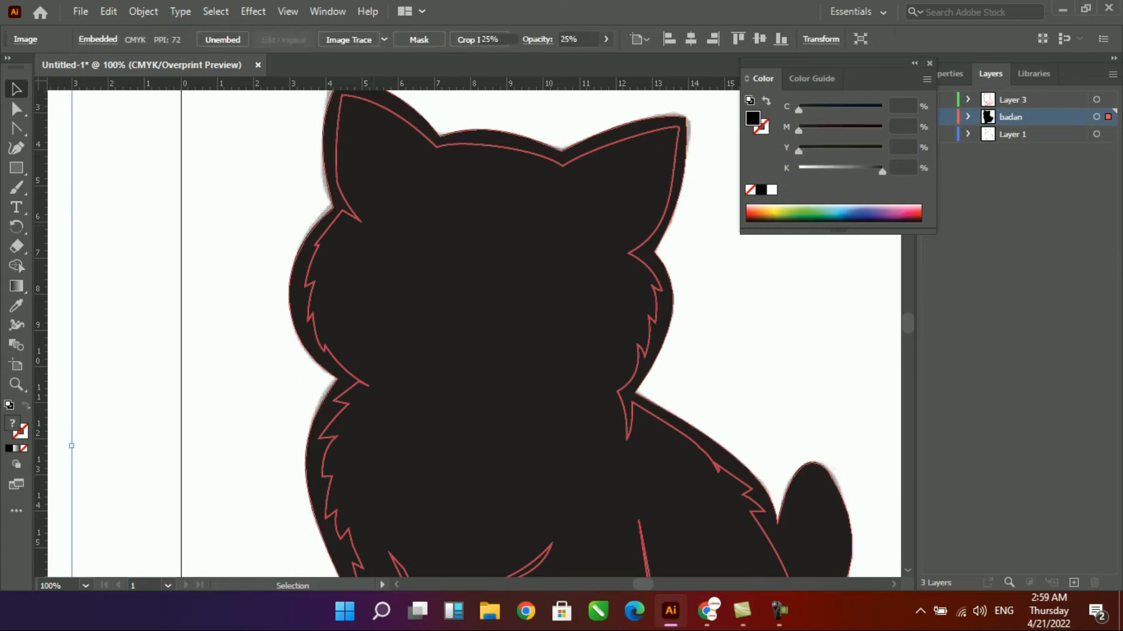
- Fill the inner contour with white (FFFFFF)
{"action": "left_click", "coordinate": [656, 304]}
{"action": "double_click", "coordinate": [13, 422]}
{"action": "left_click", "coordinate": [348, 194]}
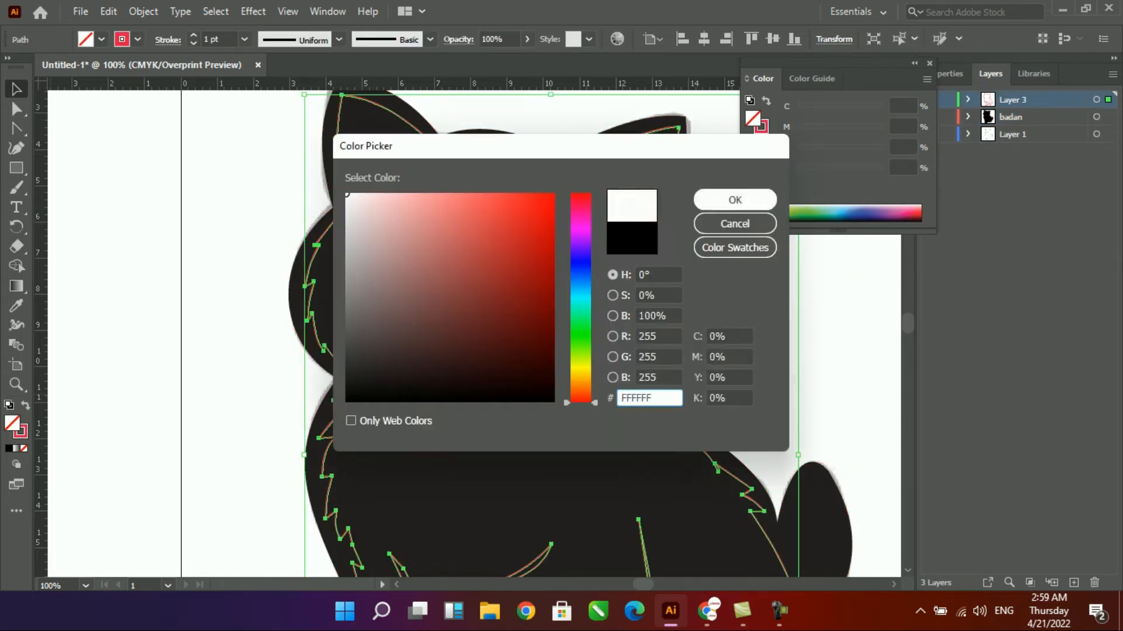
{"action": "left_click", "coordinate": [735, 199]}
{"action": "left_click", "coordinate": [734, 293]}
- Close the floating Color panel and hide Layer 3 and the badan layer, leaving the sketch layer visible
{"action": "left_click", "coordinate": [929, 63]}
{"action": "left_click", "coordinate": [929, 99]}
{"action": "left_click", "coordinate": [929, 117]}
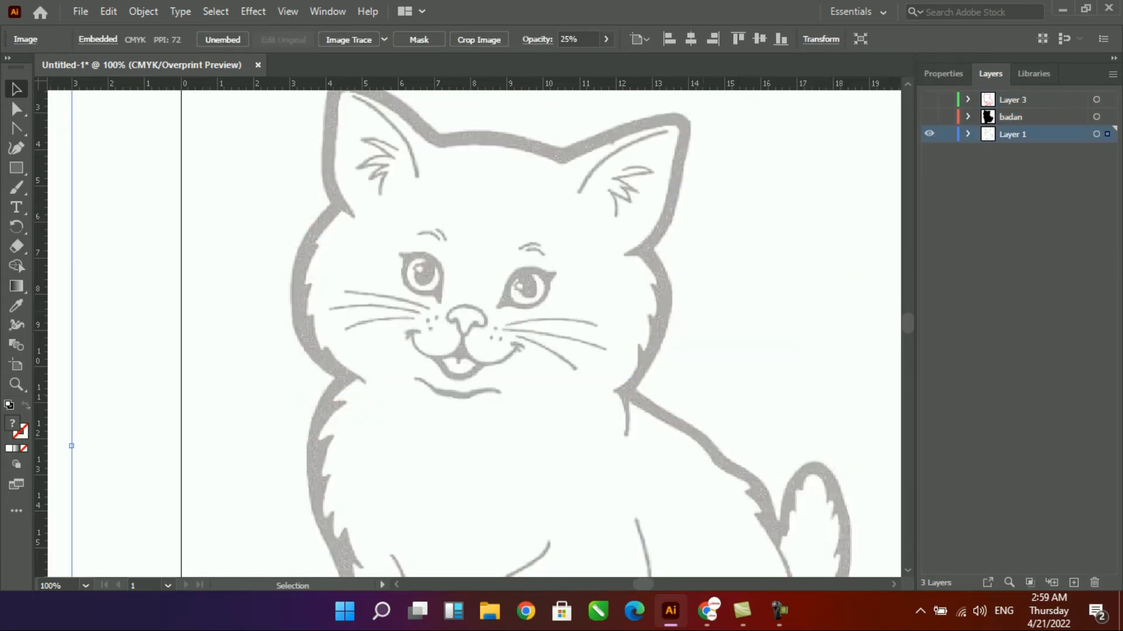
{"action": "left_click_drag", "start_coordinate": [554, 236], "coordinate": [141, 434]}
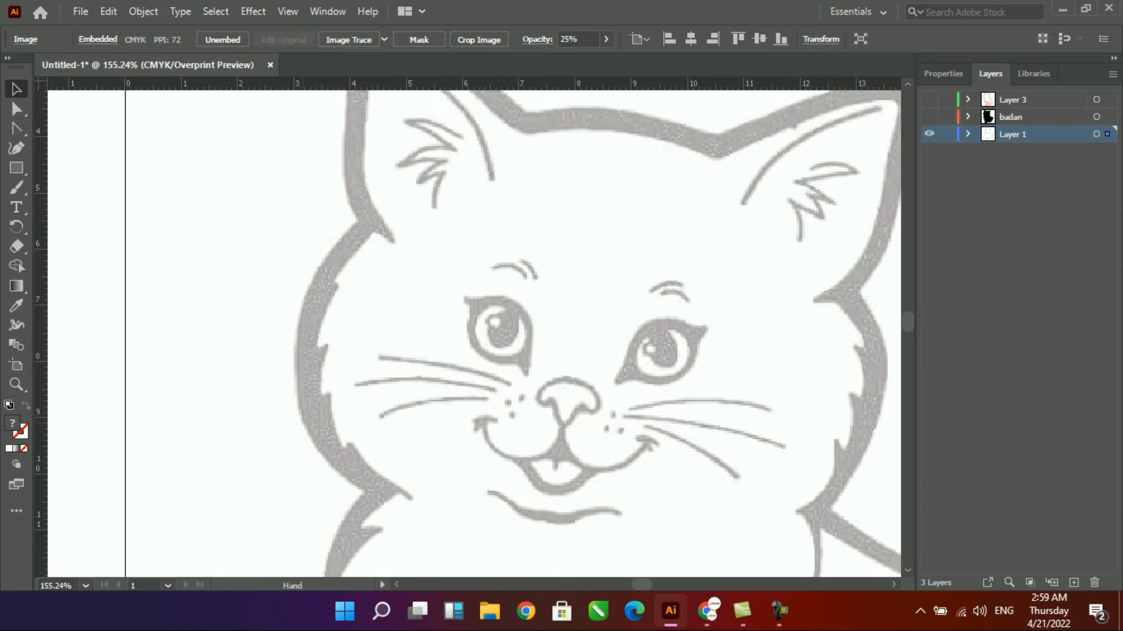
{"action": "left_click_drag", "start_coordinate": [409, 380], "coordinate": [347, 278]}
{"action": "left_click_drag", "start_coordinate": [748, 111], "coordinate": [193, 456]}
{"action": "left_click_drag", "start_coordinate": [514, 292], "coordinate": [476, 351]}
{"action": "left_click", "coordinate": [929, 134]}
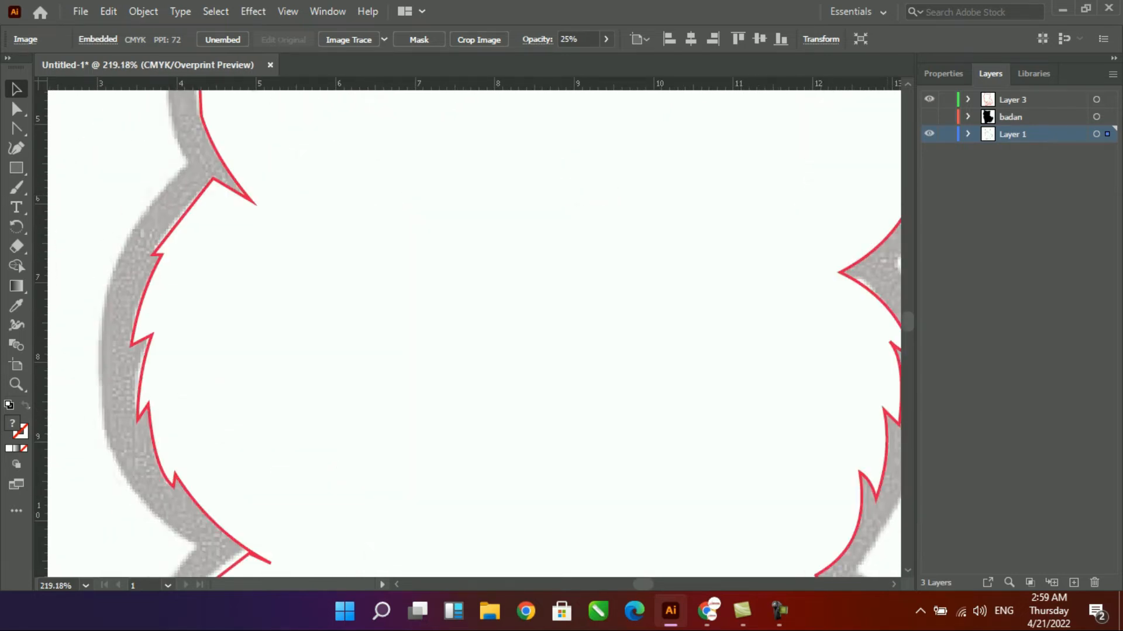
{"action": "left_click", "coordinate": [929, 134]}
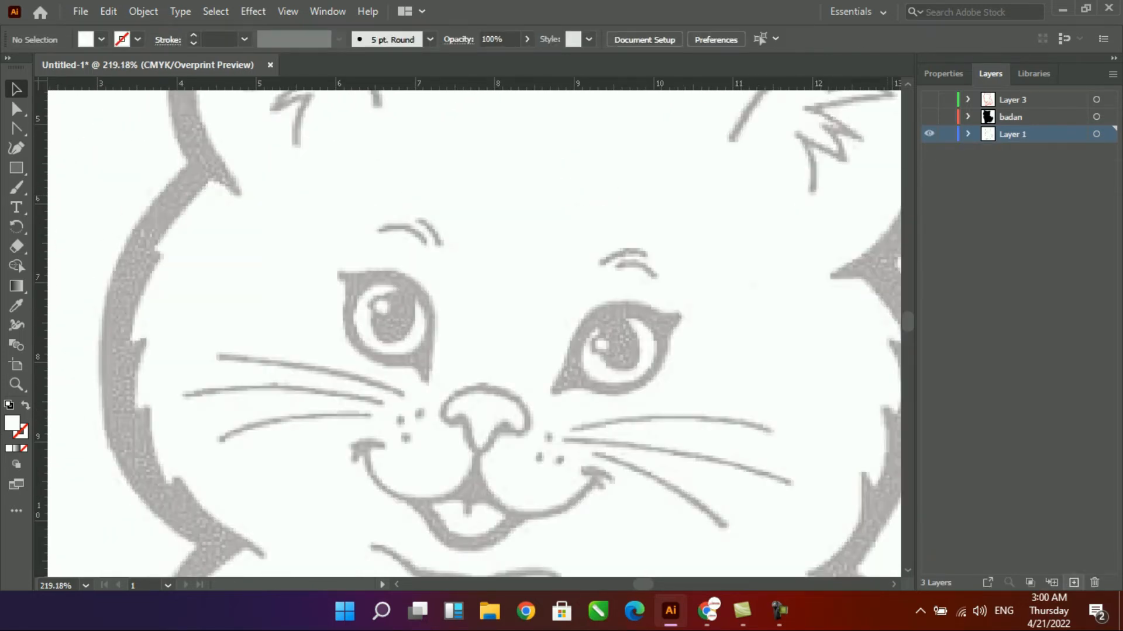
- On a new layer named mata, draw a closed rough outline around the right eye with the Pen tool
{"action": "key", "text": "p"}
{"action": "left_click_drag", "start_coordinate": [583, 388], "coordinate": [594, 387]}
{"action": "left_click", "coordinate": [672, 339]}
{"action": "left_click", "coordinate": [681, 316]}
{"action": "left_click", "coordinate": [655, 310]}
{"action": "left_click", "coordinate": [564, 363]}
{"action": "left_click", "coordinate": [549, 391]}
- Swap the eye outline's fill to stroke and curve its upper and lower edges around the sketched right eye
{"action": "left_click", "coordinate": [15, 109]}
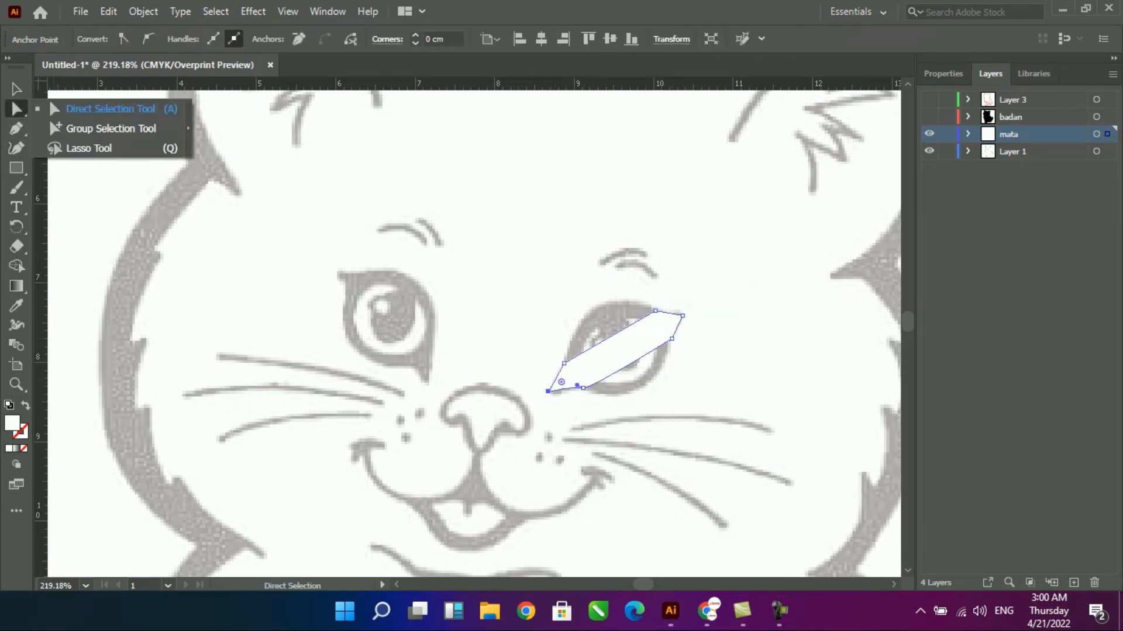
{"action": "left_click", "coordinate": [15, 128]}
{"action": "left_click", "coordinate": [88, 148]}
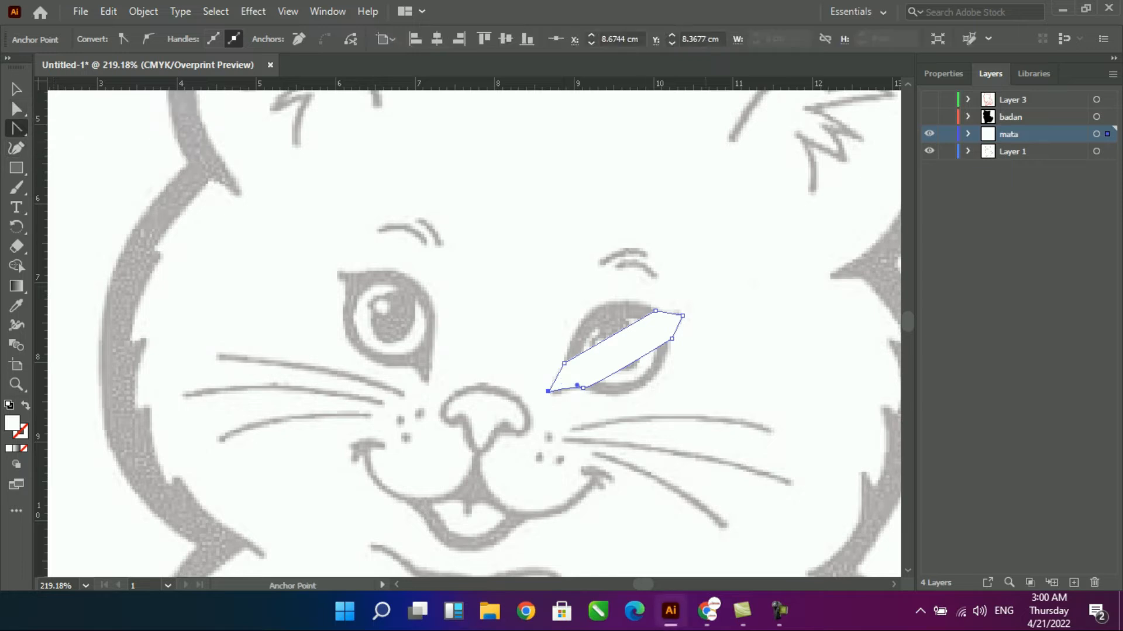
{"action": "key", "text": "shift+x"}
{"action": "left_click_drag", "start_coordinate": [619, 331], "coordinate": [602, 310]}
{"action": "left_click_drag", "start_coordinate": [629, 363], "coordinate": [641, 386]}
{"action": "left_click_drag", "start_coordinate": [689, 373], "coordinate": [673, 380]}
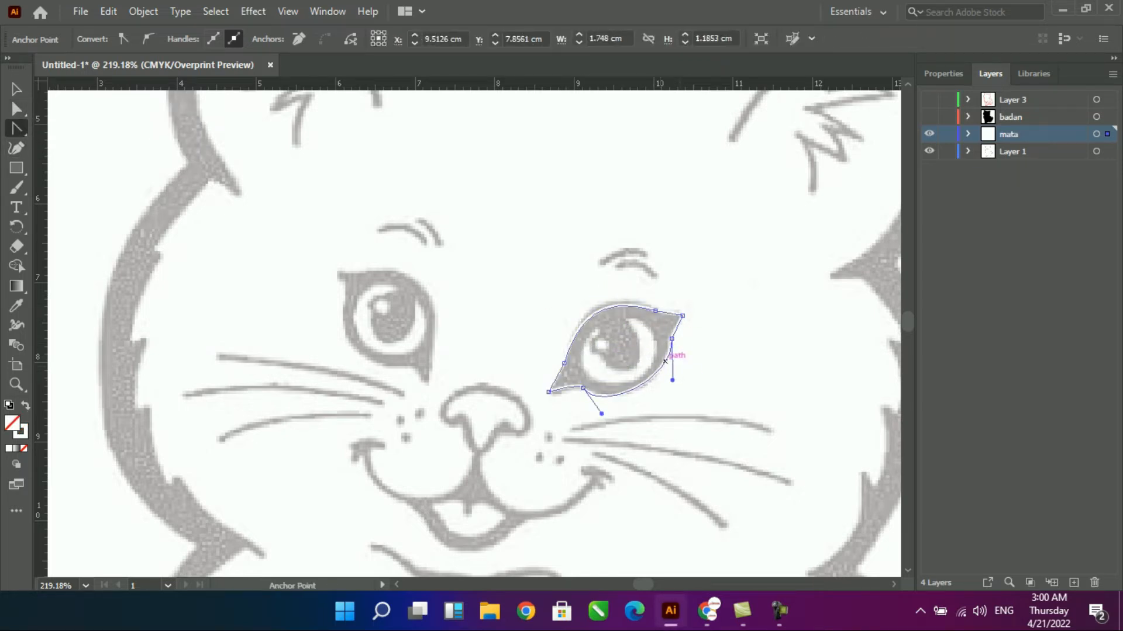
{"action": "key", "text": "v"}
{"action": "key", "text": "p"}
{"action": "scroll", "coordinate": [682, 350], "scroll_direction": "up", "scroll_amount": 5}
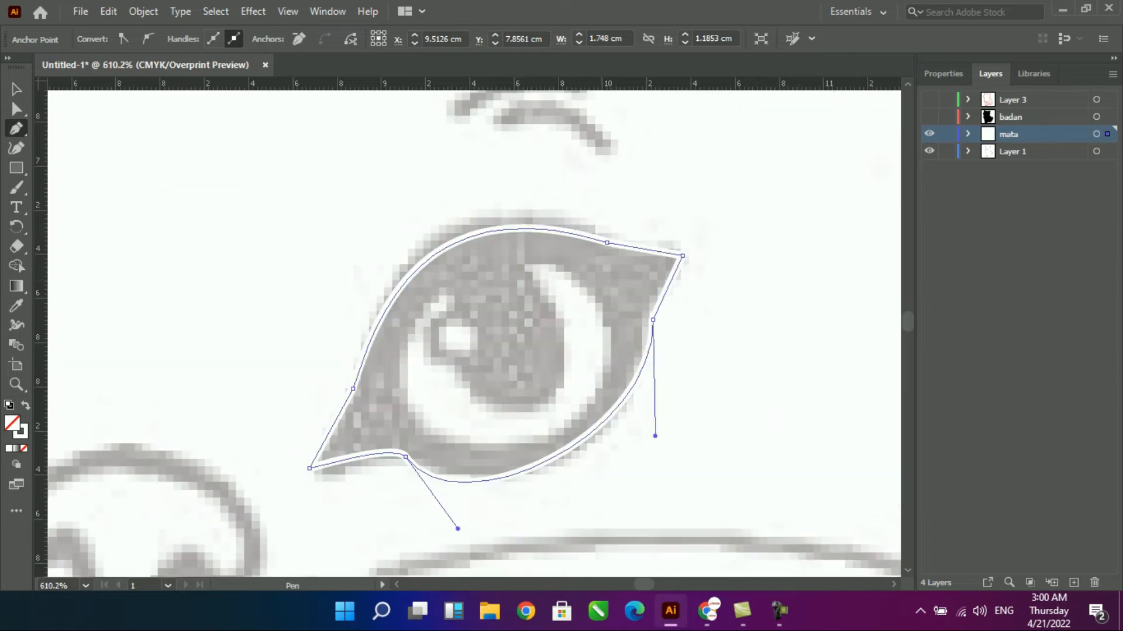
- Draw a closed, straight-edged crescent shape with the Pen tool over the white highlight in the right eye
{"action": "left_click", "coordinate": [562, 266]}
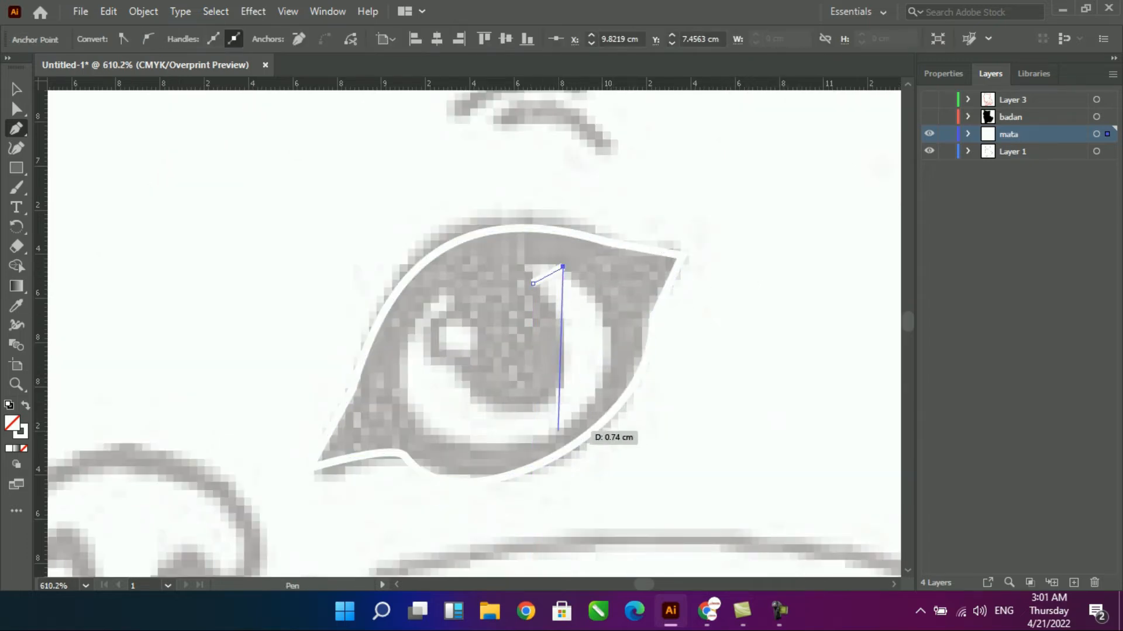
{"action": "left_click", "coordinate": [558, 436]}
{"action": "left_click", "coordinate": [390, 351]}
{"action": "left_click", "coordinate": [418, 329]}
{"action": "left_click", "coordinate": [532, 405]}
{"action": "left_click", "coordinate": [533, 284]}
- Curve the crescent's outer and inner edges to follow the sketched highlight in the right eye
{"action": "left_click", "coordinate": [16, 109]}
{"action": "left_click_drag", "start_coordinate": [560, 358], "coordinate": [609, 342]}
{"action": "key", "text": "ctrl+z"}
{"action": "key", "text": "shift+c"}
{"action": "left_click_drag", "start_coordinate": [486, 399], "coordinate": [465, 462]}
{"action": "left_click_drag", "start_coordinate": [490, 374], "coordinate": [494, 390]}
{"action": "left_click_drag", "start_coordinate": [533, 351], "coordinate": [563, 360]}
{"action": "key", "text": "a"}
{"action": "left_click_drag", "start_coordinate": [391, 352], "coordinate": [395, 362]}
{"action": "left_click", "coordinate": [559, 436]}
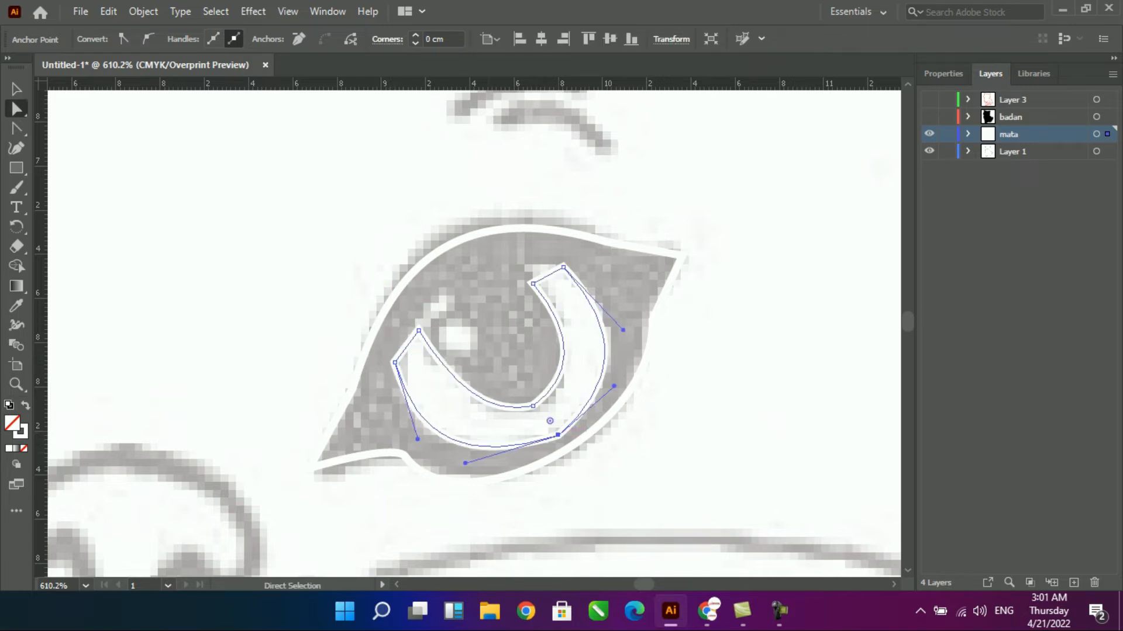
{"action": "left_click_drag", "start_coordinate": [614, 387], "coordinate": [620, 393]}
- Draw a small ellipse over the right eye's small round highlight and expand the mata layer's contents
{"action": "scroll", "coordinate": [620, 392], "scroll_direction": "down", "scroll_amount": 3}
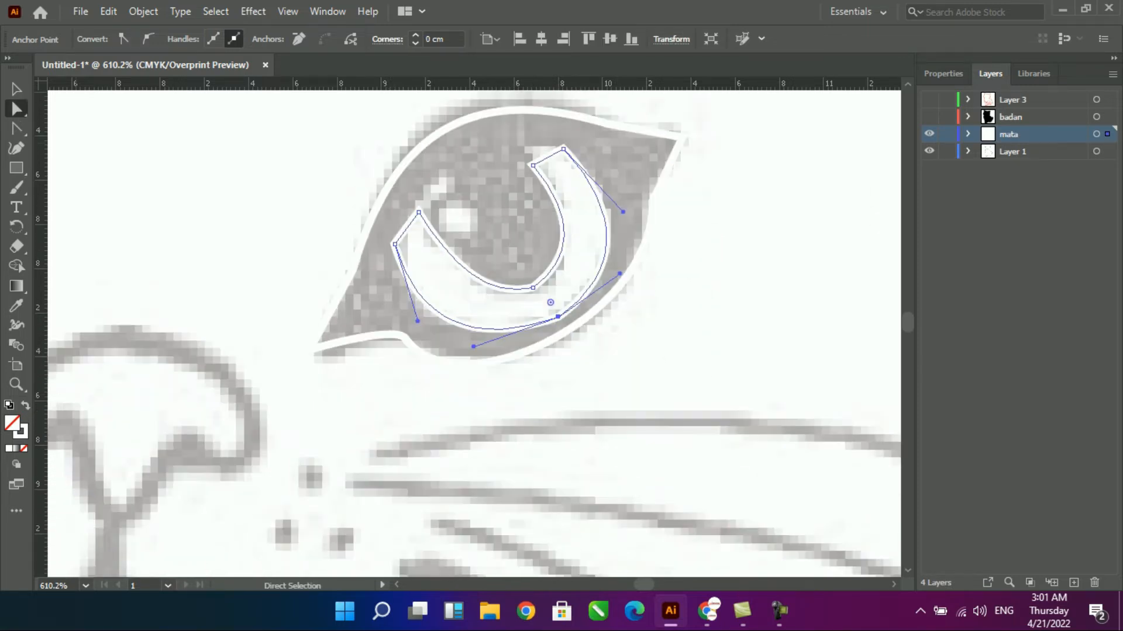
{"action": "left_click_drag", "start_coordinate": [17, 168], "coordinate": [58, 200]}
{"action": "left_click_drag", "start_coordinate": [442, 205], "coordinate": [648, 343]}
{"action": "key", "text": "v"}
{"action": "left_click", "coordinate": [969, 134]}
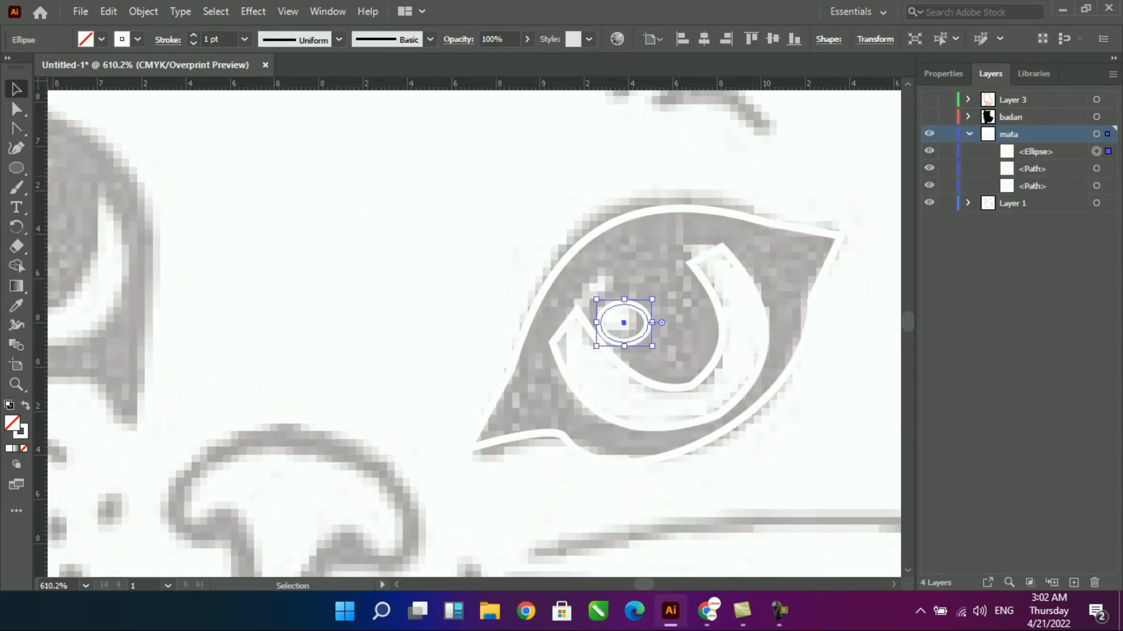
- Bring the right eye's outer outline to the front and give it a solid black fill without a stroke
{"action": "left_click", "coordinate": [626, 217]}
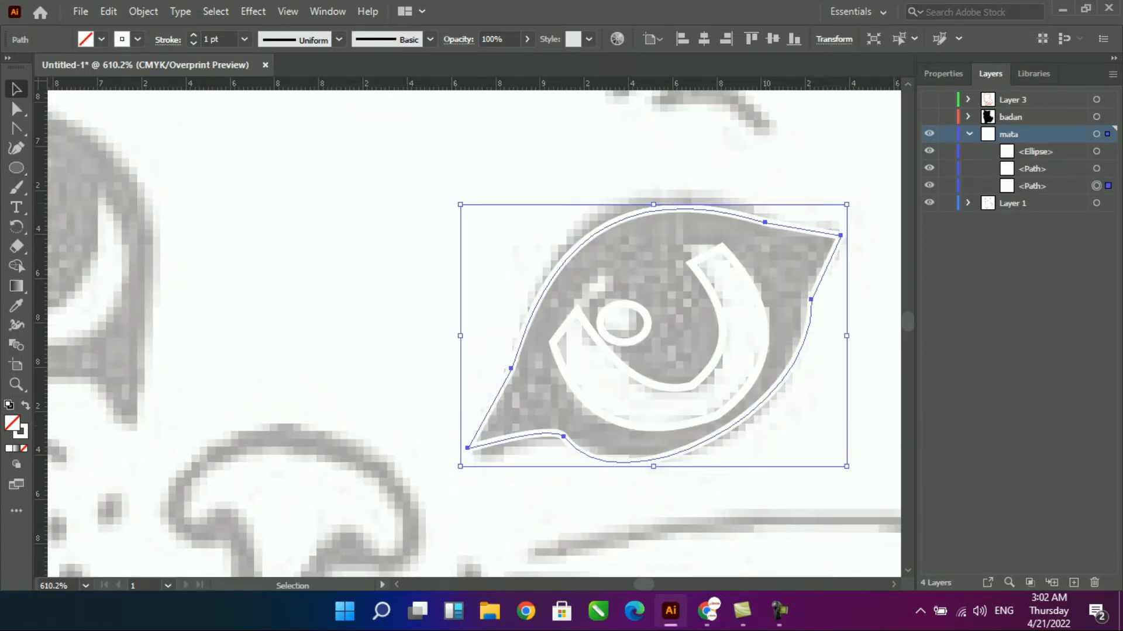
{"action": "left_click", "coordinate": [839, 239]}
{"action": "left_click", "coordinate": [839, 238]}
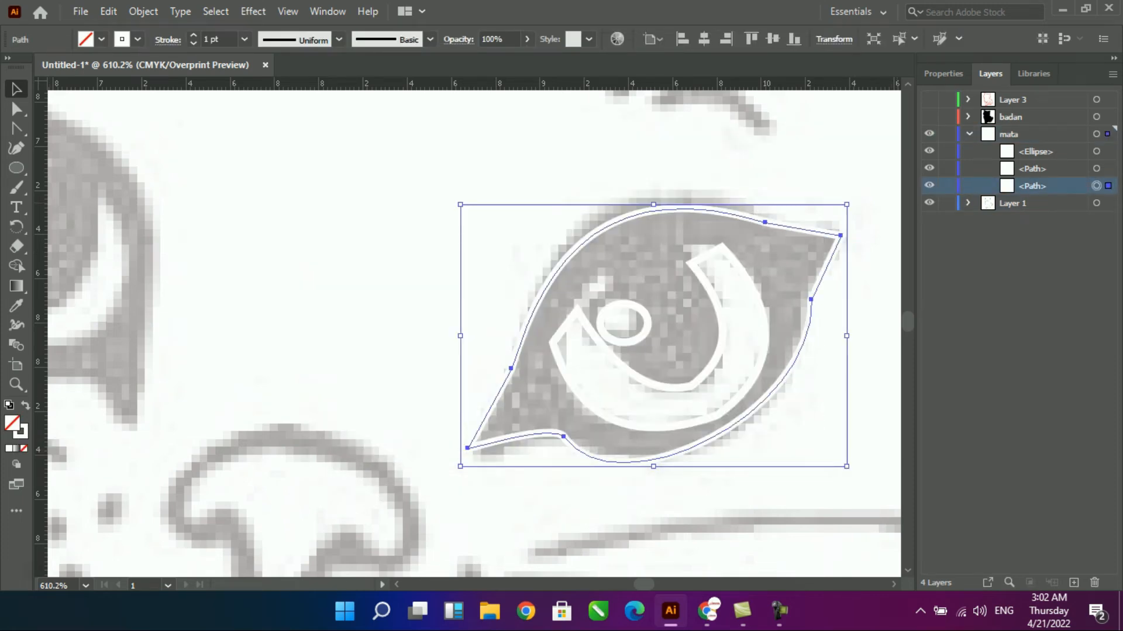
{"action": "key", "text": "ctrl+shift+bracketright"}
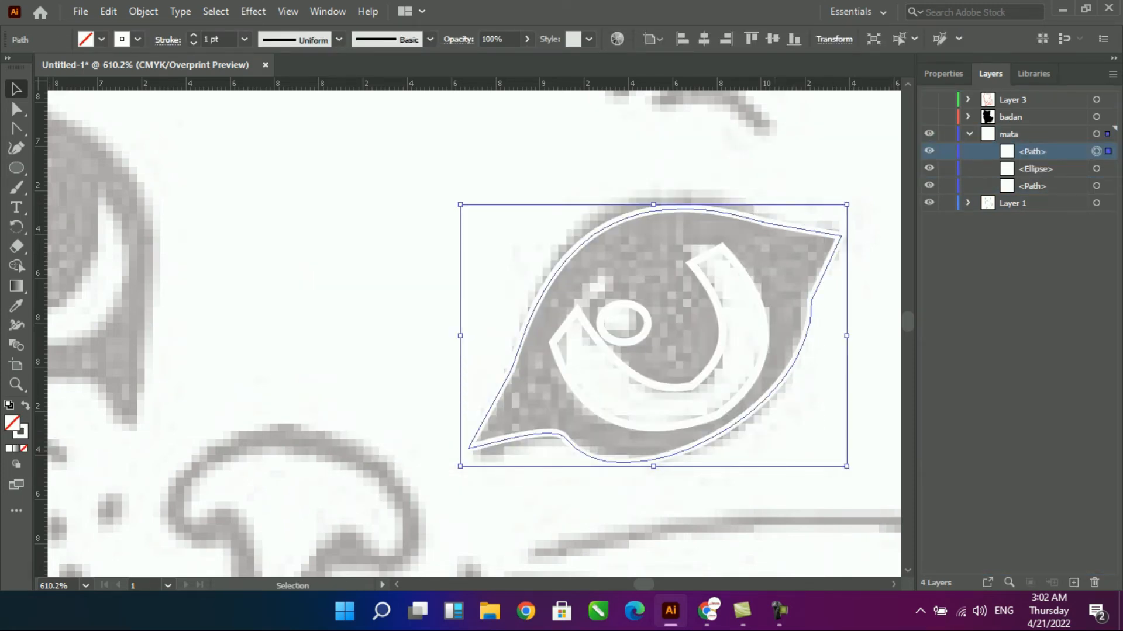
{"action": "key", "text": "shift+x"}
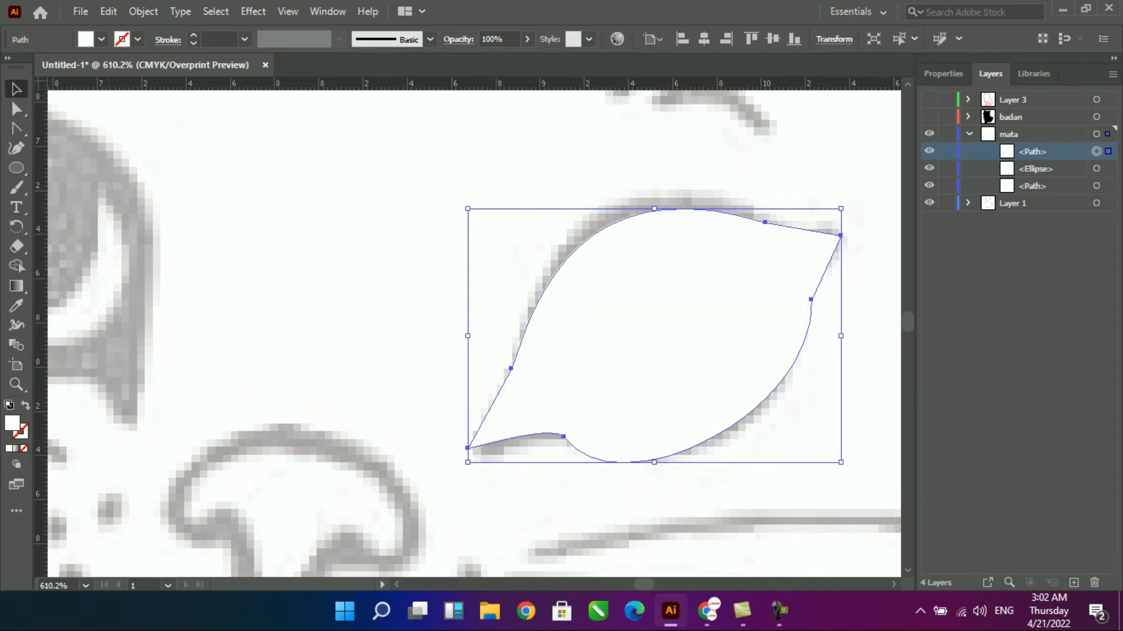
{"action": "double_click", "coordinate": [12, 423]}
{"action": "left_click", "coordinate": [554, 401]}
{"action": "left_click", "coordinate": [735, 199]}
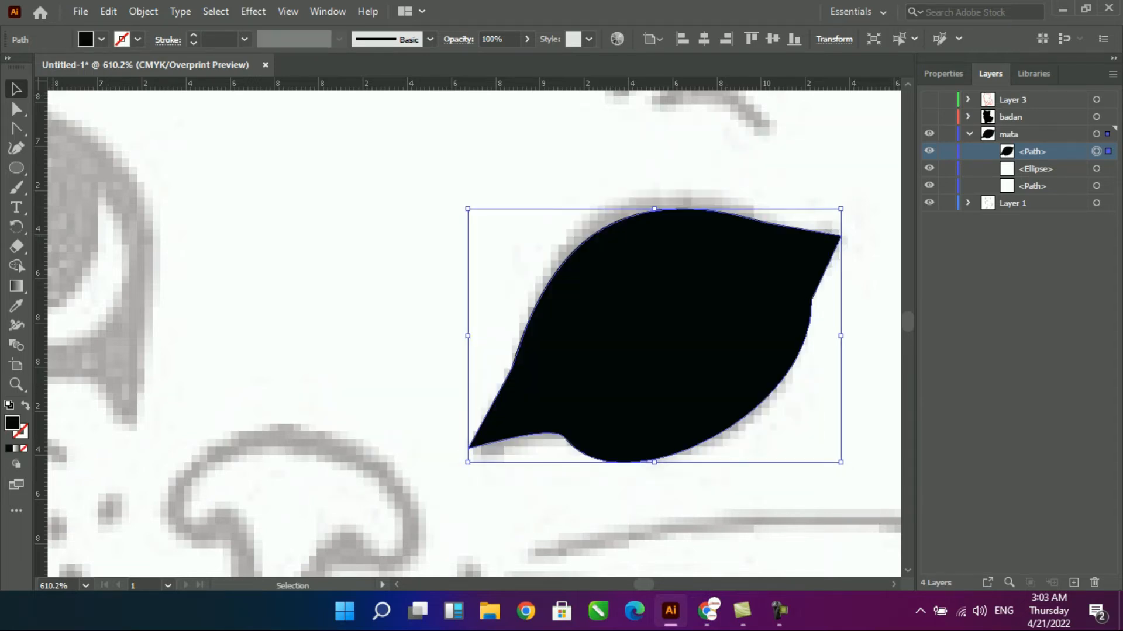
- Fill the right eye's crescent and small ellipse solid white, and place the black eye shape beneath them in the mata layer
{"action": "left_click", "coordinate": [1035, 169]}
{"action": "left_click", "coordinate": [929, 152]}
{"action": "left_click", "coordinate": [746, 272]}
{"action": "key", "text": "shift+x"}
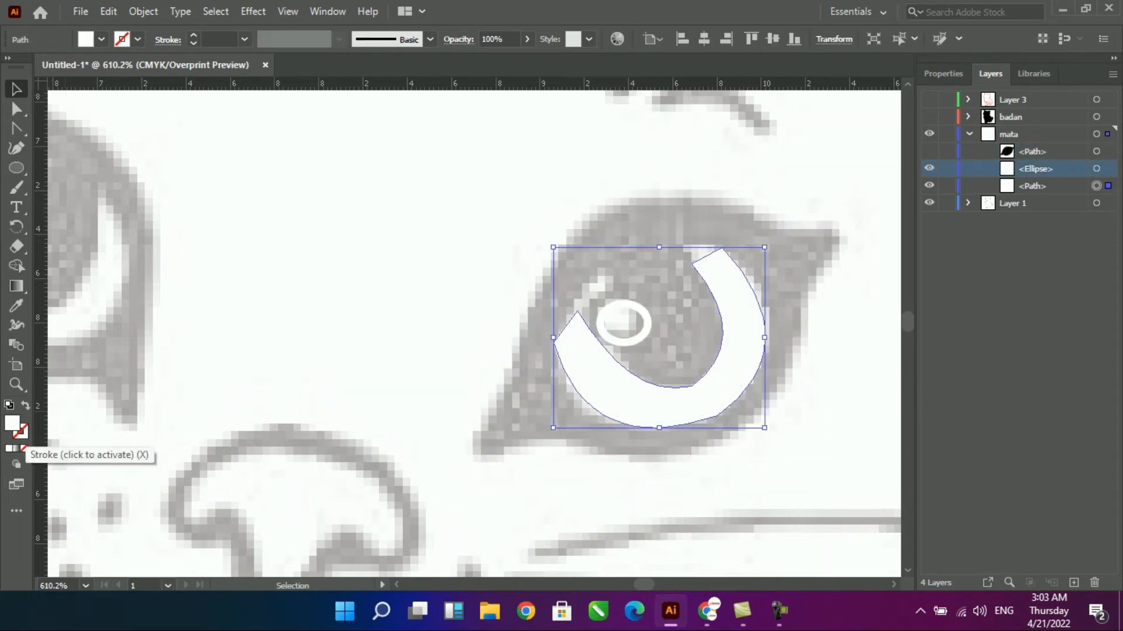
{"action": "left_click", "coordinate": [645, 327]}
{"action": "key", "text": "shift+x"}
{"action": "left_click", "coordinate": [929, 152]}
{"action": "left_click_drag", "start_coordinate": [1032, 152], "coordinate": [1033, 193]}
- Refine the curvature of the white crescent in the right eye, reshaping its inner edge
{"action": "left_click", "coordinate": [744, 339]}
{"action": "key", "text": "ctrl+minus"}
{"action": "key", "text": "ctrl+minus"}
{"action": "key", "text": "ctrl+minus"}
{"action": "key", "text": "ctrl+minus"}
{"action": "key", "text": "ctrl+space"}
{"action": "left_click_drag", "start_coordinate": [423, 249], "coordinate": [598, 427]}
{"action": "key", "text": "shift+c"}
{"action": "left_click_drag", "start_coordinate": [425, 391], "coordinate": [368, 410]}
{"action": "left_click_drag", "start_coordinate": [335, 344], "coordinate": [332, 350]}
{"action": "key", "text": "a"}
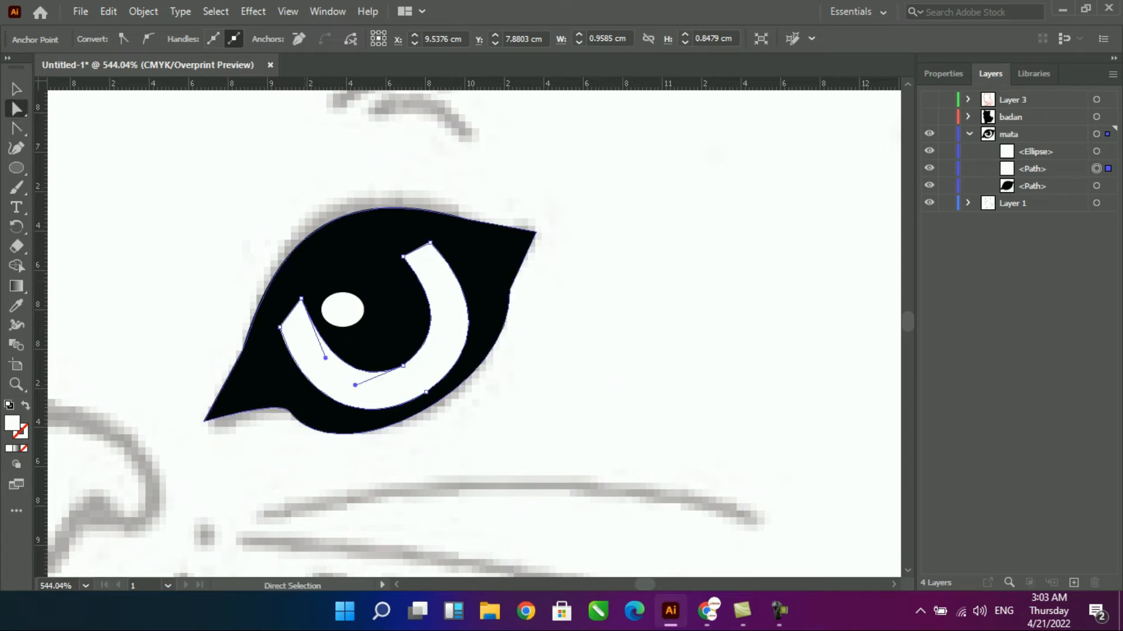
{"action": "left_click", "coordinate": [344, 295]}
- Collapse the mata layer and add a new layer above it
{"action": "key", "text": "v"}
{"action": "left_click_drag", "start_coordinate": [322, 293], "coordinate": [857, 316]}
{"action": "left_click", "coordinate": [968, 134]}
{"action": "left_click", "coordinate": [1074, 583]}
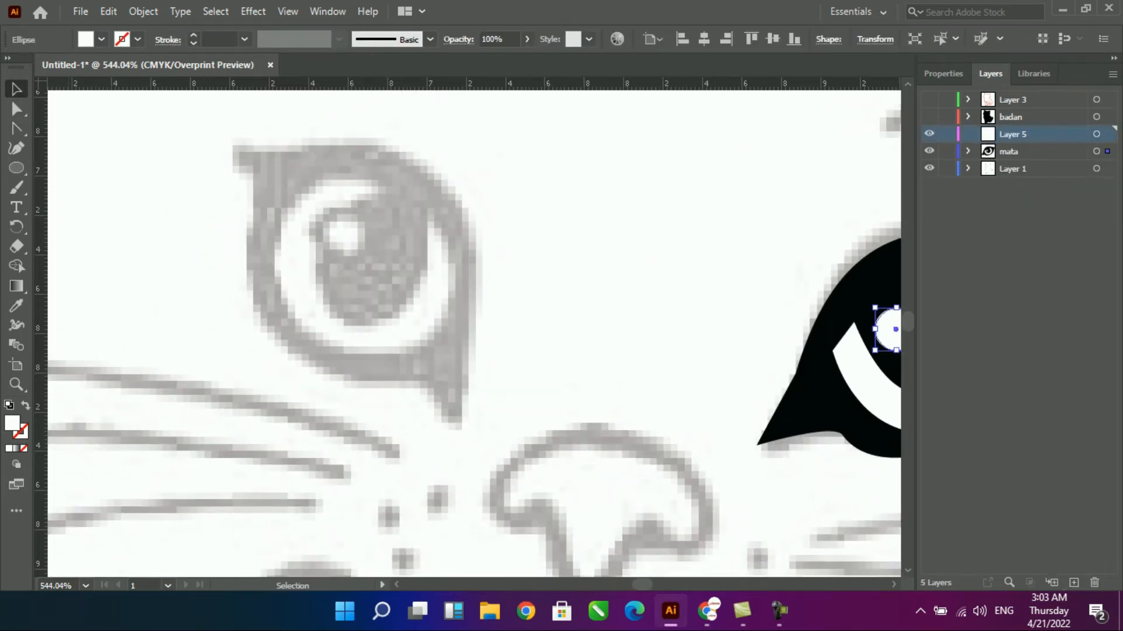
- Draw a closed rough outline around the sketched left eye with the Pen tool
{"action": "left_click_drag", "start_coordinate": [526, 293], "coordinate": [597, 323]}
{"action": "key", "text": "p"}
{"action": "left_click", "coordinate": [307, 173]}
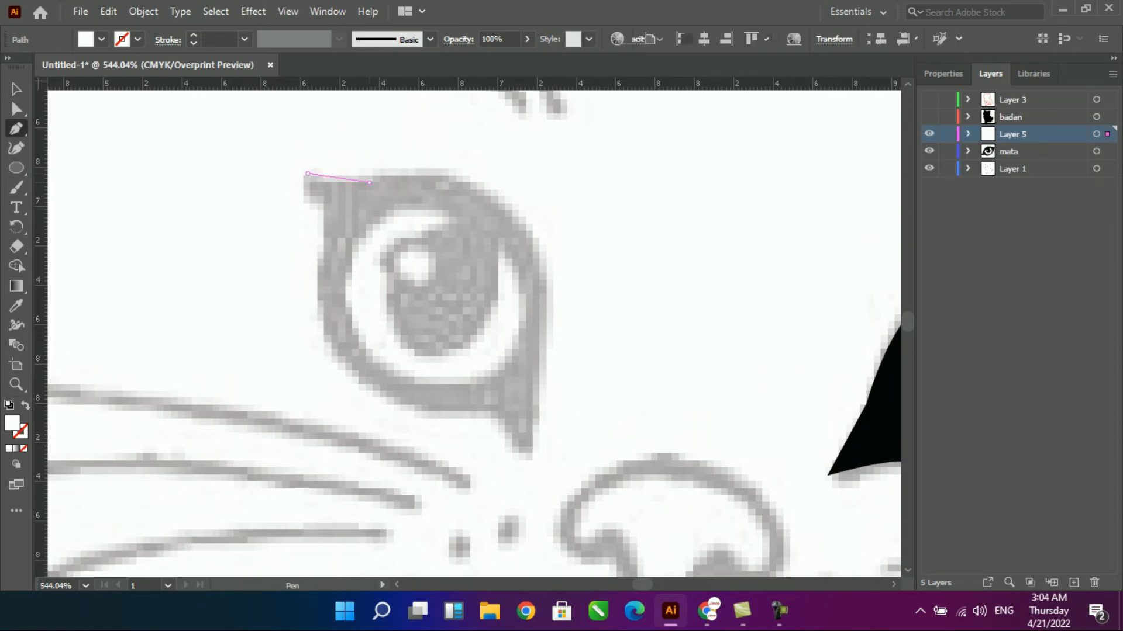
{"action": "left_click", "coordinate": [370, 183]}
{"action": "left_click", "coordinate": [532, 399]}
{"action": "left_click", "coordinate": [527, 458]}
{"action": "left_click", "coordinate": [487, 415]}
{"action": "left_click", "coordinate": [332, 350]}
{"action": "left_click", "coordinate": [323, 207]}
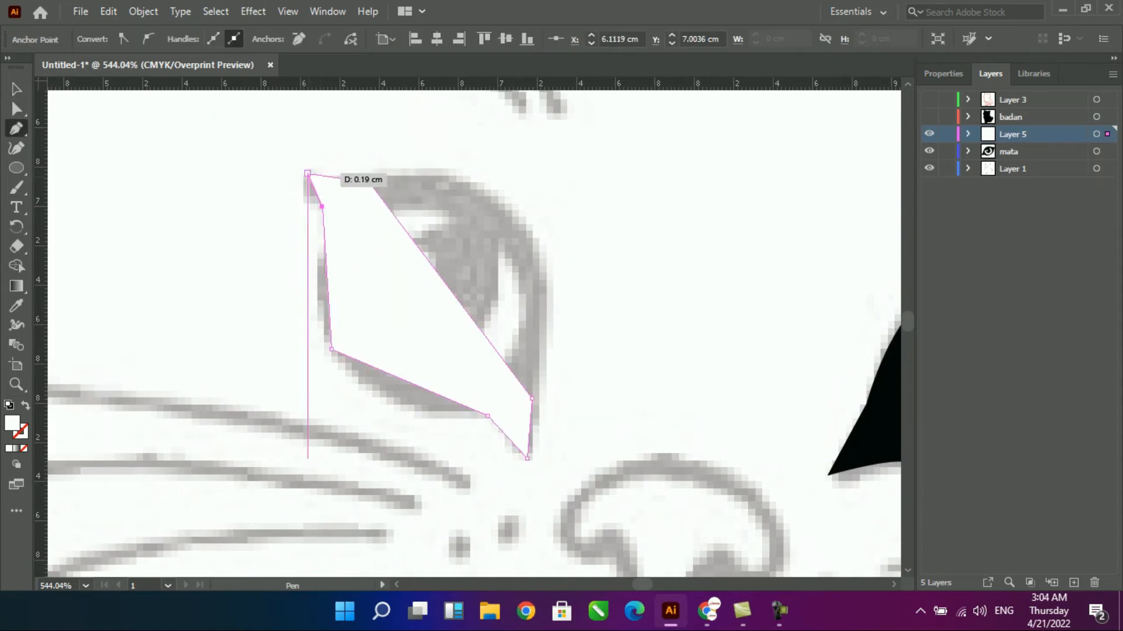
{"action": "left_click", "coordinate": [308, 174]}
- Swap the left eye outline's fill to stroke and curve its edges around the sketched eye
{"action": "key", "text": "shift+x"}
{"action": "left_click_drag", "start_coordinate": [445, 284], "coordinate": [515, 214]}
{"action": "left_click_drag", "start_coordinate": [307, 174], "coordinate": [307, 188]}
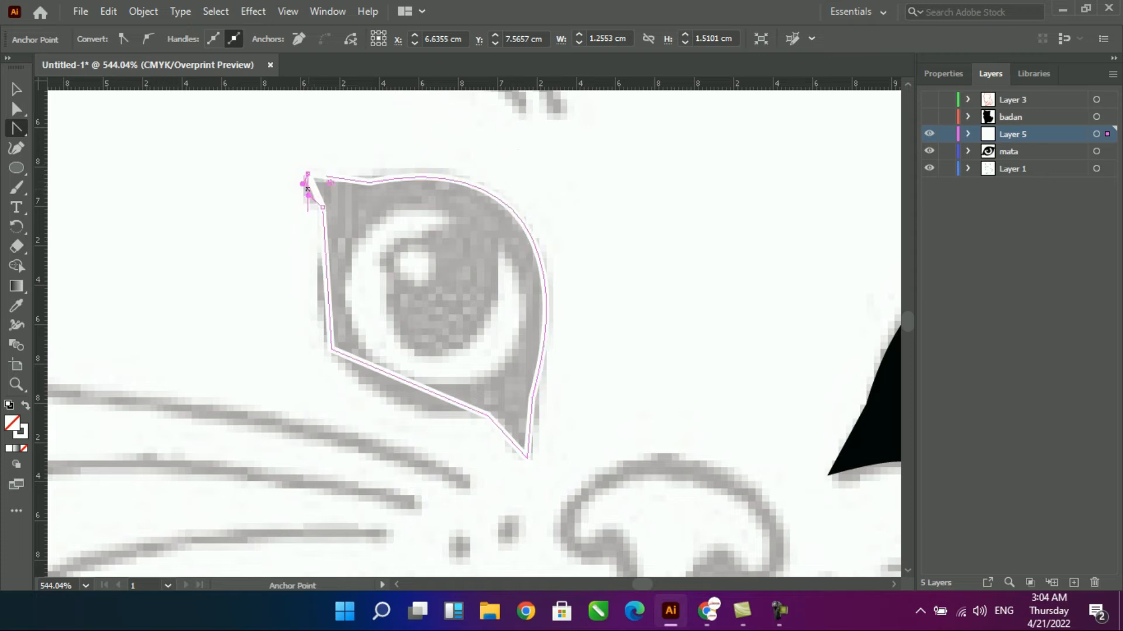
{"action": "left_click_drag", "start_coordinate": [409, 383], "coordinate": [403, 404]}
{"action": "key", "text": "v"}
- Draw a closed, straight-edged four-point shape with the Pen tool for the white crescent in the left eye
{"action": "key", "text": "p"}
{"action": "left_click", "coordinate": [503, 250]}
{"action": "left_click", "coordinate": [374, 358]}
{"action": "left_click", "coordinate": [451, 216]}
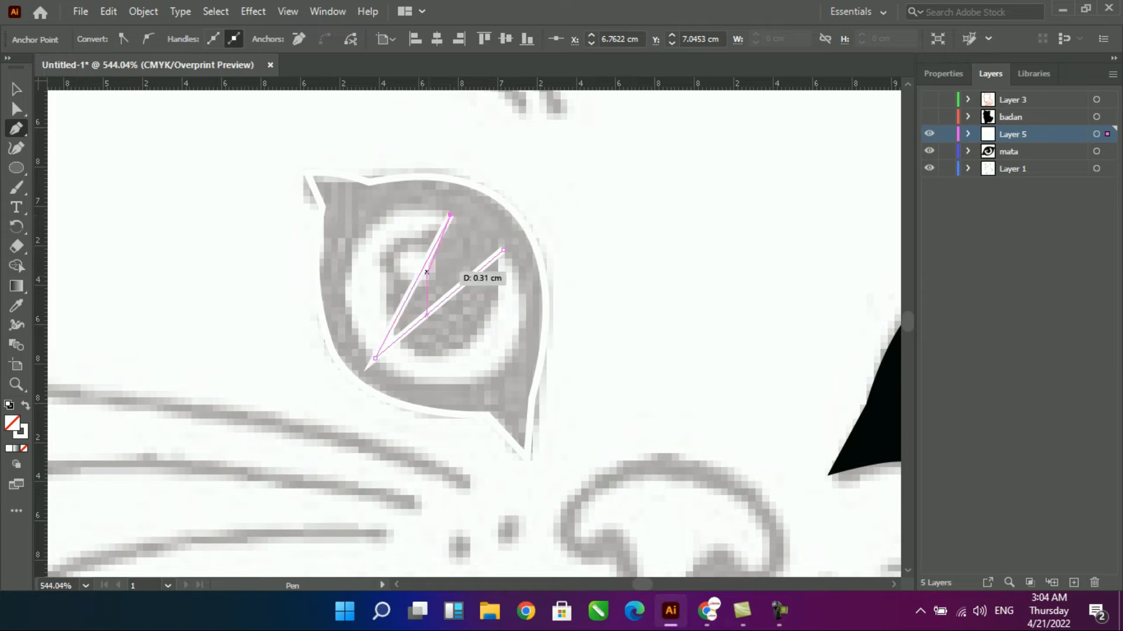
{"action": "left_click", "coordinate": [397, 338]}
{"action": "left_click", "coordinate": [382, 314]}
{"action": "key", "text": "ctrl+z"}
{"action": "key", "text": "ctrl+z"}
{"action": "key", "text": "ctrl+z"}
{"action": "left_click", "coordinate": [448, 213]}
{"action": "left_click", "coordinate": [402, 348]}
{"action": "left_click", "coordinate": [503, 249]}
- Curve the inner and outer edges of the left eye's crescent along the sketched highlight
{"action": "left_click_drag", "start_coordinate": [410, 289], "coordinate": [322, 290]}
{"action": "left_click_drag", "start_coordinate": [428, 314], "coordinate": [502, 364]}
{"action": "left_click_drag", "start_coordinate": [548, 355], "coordinate": [542, 349]}
{"action": "left_click_drag", "start_coordinate": [499, 412], "coordinate": [462, 428]}
{"action": "left_click_drag", "start_coordinate": [542, 349], "coordinate": [560, 345]}
{"action": "left_click_drag", "start_coordinate": [454, 298], "coordinate": [475, 337]}
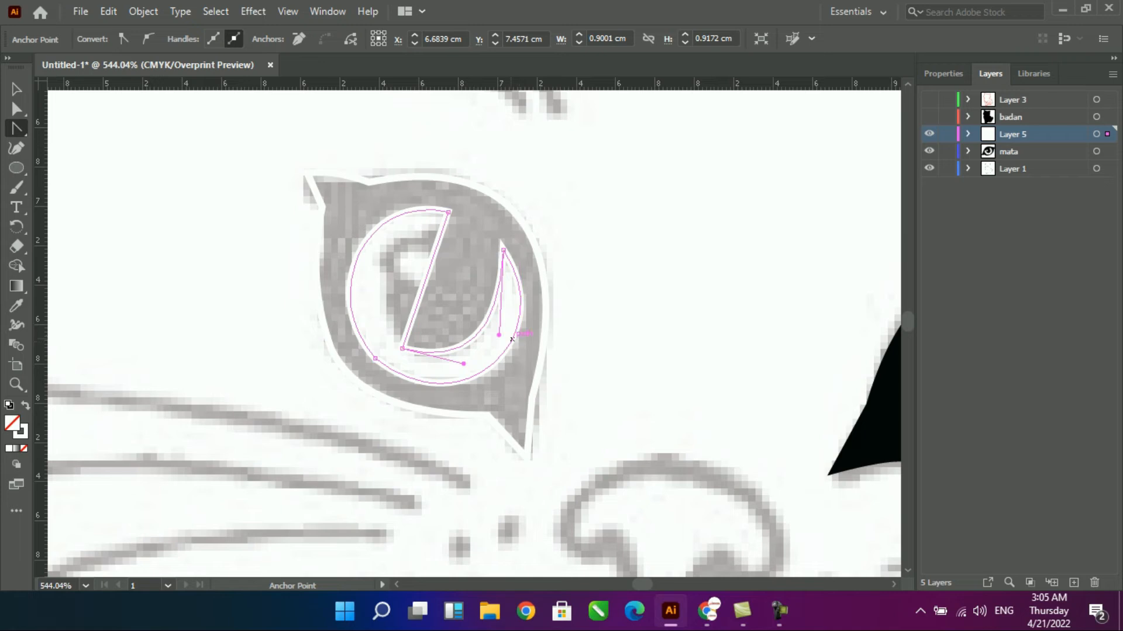
{"action": "mouse_move", "coordinate": [425, 281]}
{"action": "left_mouse_down"}
{"action": "mouse_move", "coordinate": [377, 286]}
{"action": "mouse_move", "coordinate": [439, 293]}
{"action": "left_mouse_up"}
{"action": "key", "text": "v"}
- Draw a small circle over the left eye's round highlight and move it from Layer 1 into Layer 5
{"action": "left_click", "coordinate": [437, 287]}
{"action": "key", "text": "l"}
{"action": "double_click", "coordinate": [929, 169]}
{"action": "left_click", "coordinate": [967, 169]}
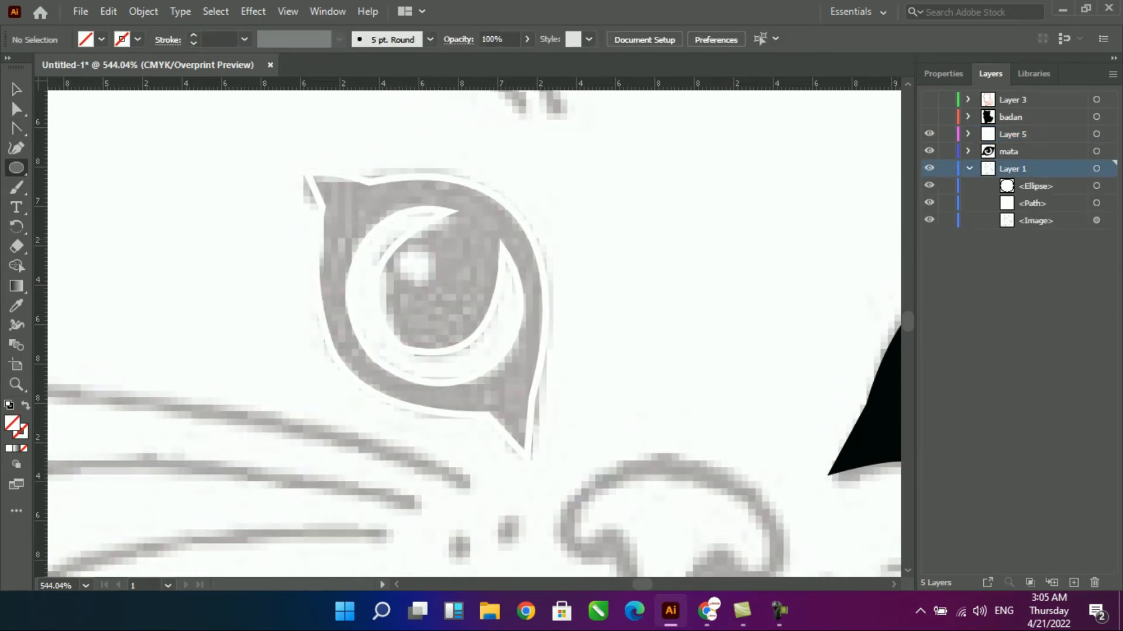
{"action": "left_click", "coordinate": [968, 134]}
{"action": "double_click", "coordinate": [929, 152]}
{"action": "left_click_drag", "start_coordinate": [1034, 220], "coordinate": [1035, 177]}
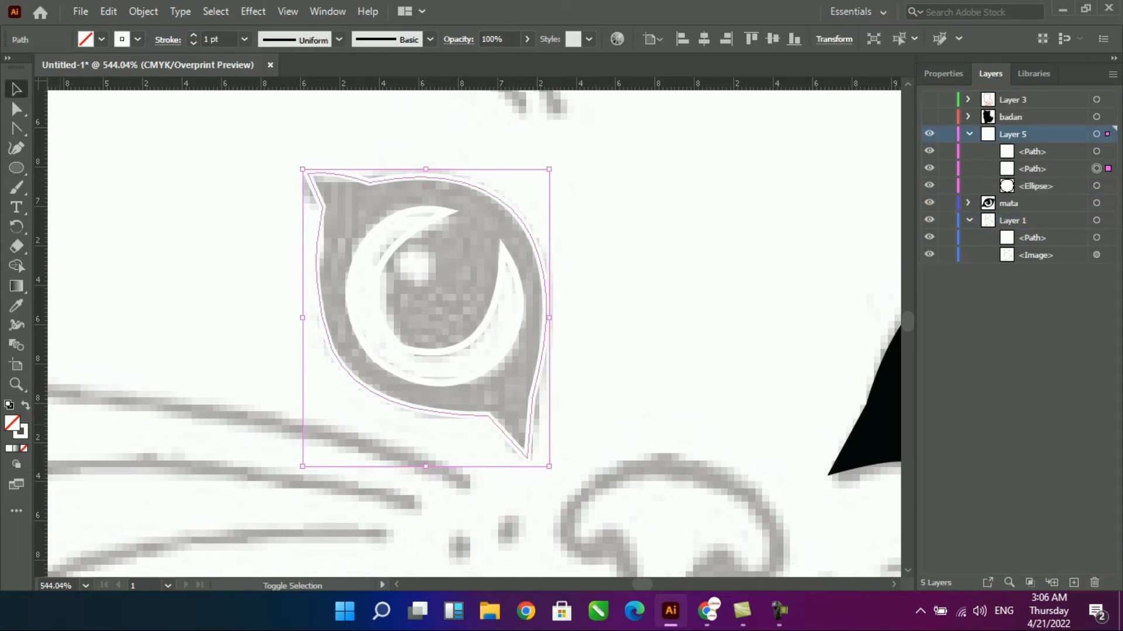
- Convert the left eye's outer outline from stroke to fill and colour it black
{"action": "key", "text": "shift+x"}
{"action": "left_click", "coordinate": [101, 39]}
{"action": "left_click", "coordinate": [47, 69]}
- Convert the left eye's crescent from a white stroke to a solid white fill
{"action": "left_click", "coordinate": [502, 256]}
{"action": "left_click", "coordinate": [1032, 169]}
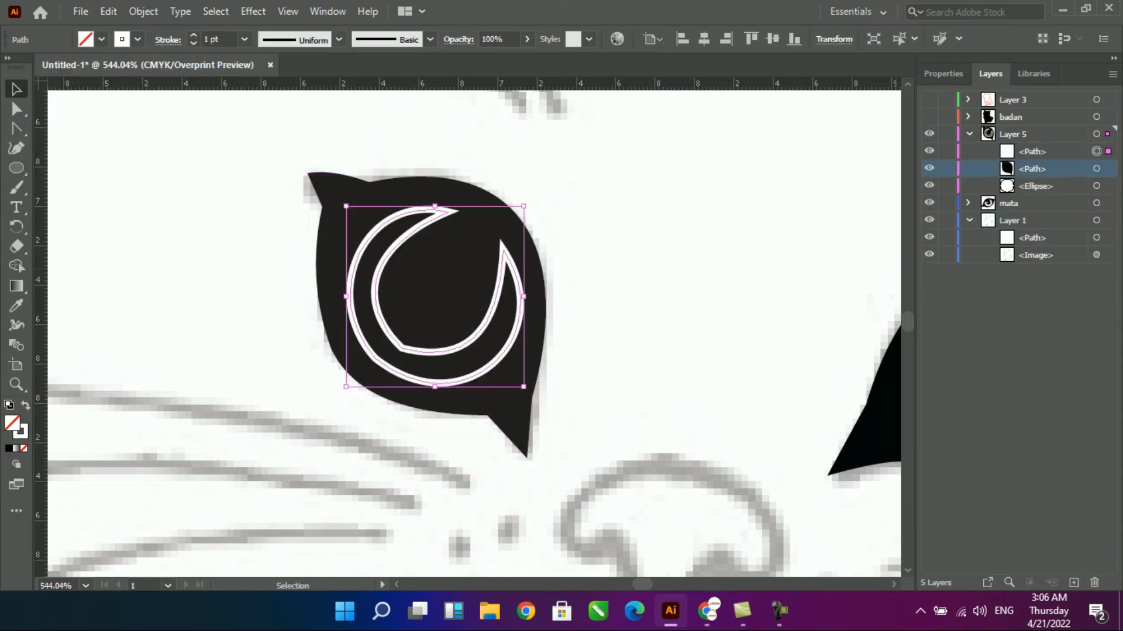
{"action": "left_click", "coordinate": [929, 152]}
{"action": "left_click", "coordinate": [929, 151]}
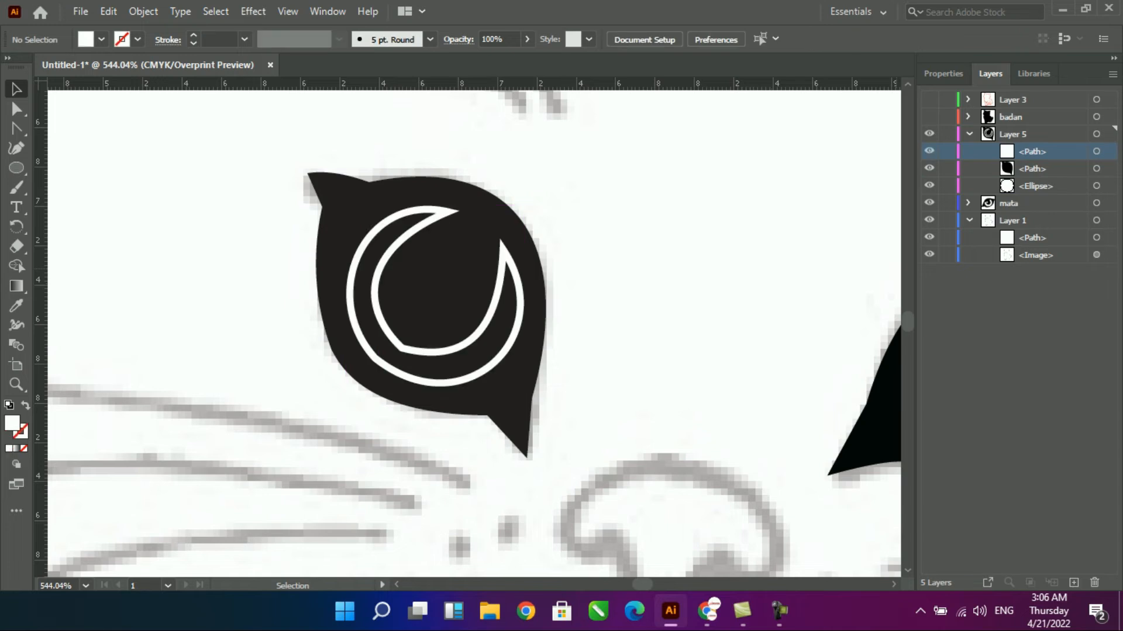
{"action": "left_click", "coordinate": [504, 258]}
{"action": "key", "text": "shift+x"}
- Move the small ellipse to the top of Layer 5, above the crescent and the black eye shape
{"action": "left_click_drag", "start_coordinate": [1035, 186], "coordinate": [1035, 143]}
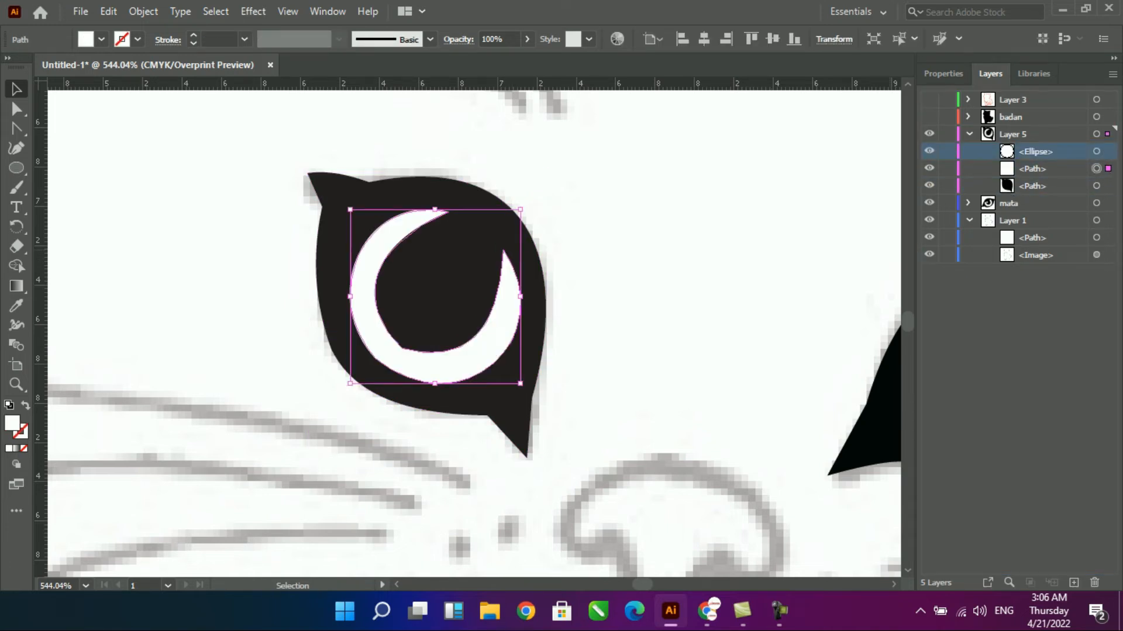
{"action": "left_click", "coordinate": [929, 151]}
{"action": "left_click", "coordinate": [929, 152]}
{"action": "left_click", "coordinate": [929, 134]}
{"action": "left_click", "coordinate": [929, 134]}
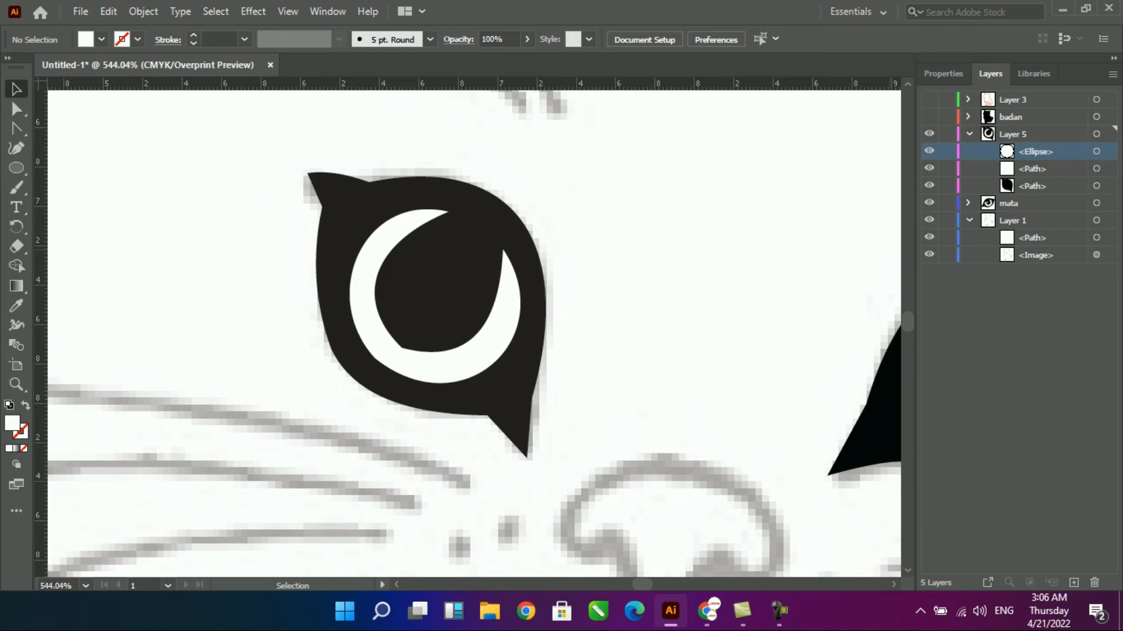
- Delete the stray path from Layer 1, leaving only the sketch image there
{"action": "left_click", "coordinate": [1032, 238]}
{"action": "left_click", "coordinate": [929, 238]}
{"action": "left_click_drag", "start_coordinate": [1032, 238], "coordinate": [1024, 135]}
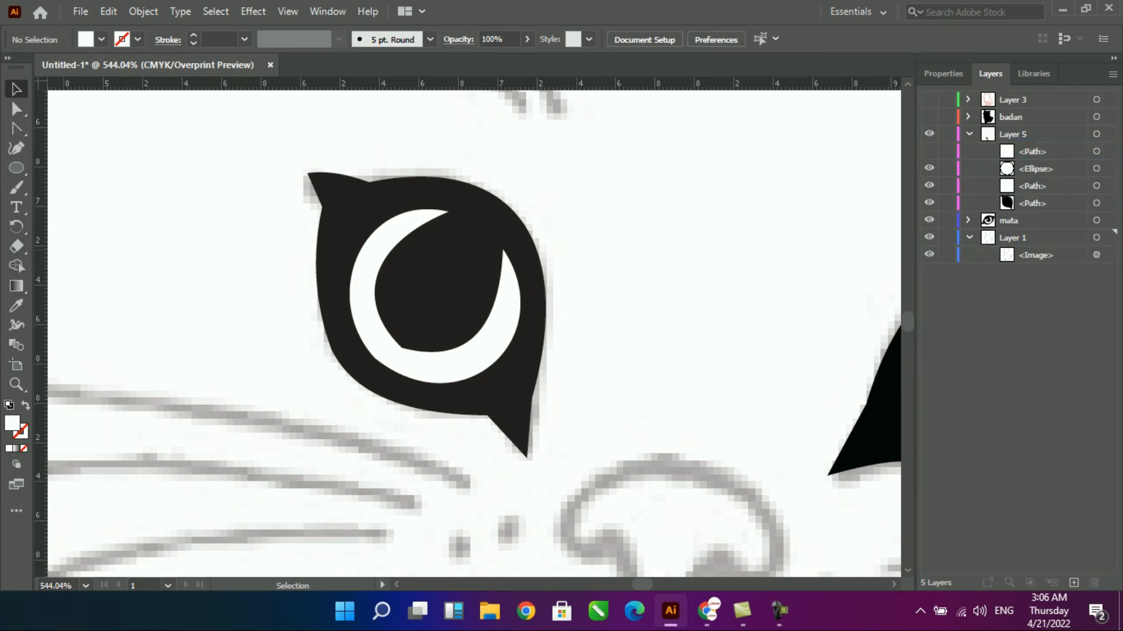
{"action": "left_click", "coordinate": [929, 151]}
{"action": "left_click", "coordinate": [1032, 151]}
{"action": "left_click", "coordinate": [1094, 583]}
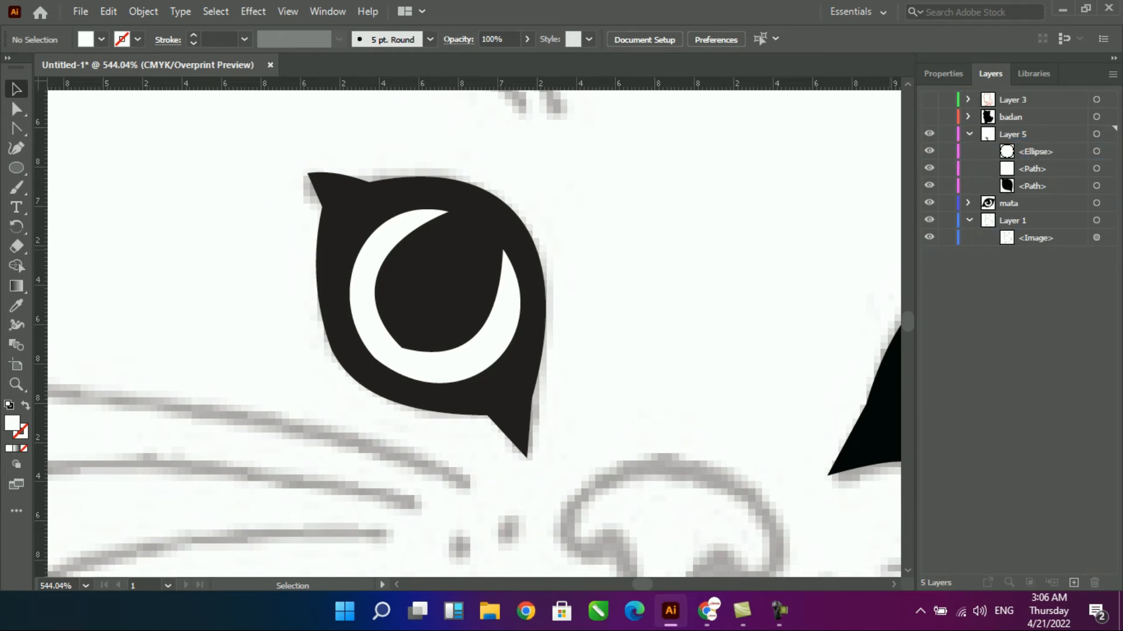
- Fill the small highlight circle in the left eye with white
{"action": "left_click", "coordinate": [430, 281]}
{"action": "left_click", "coordinate": [435, 285]}
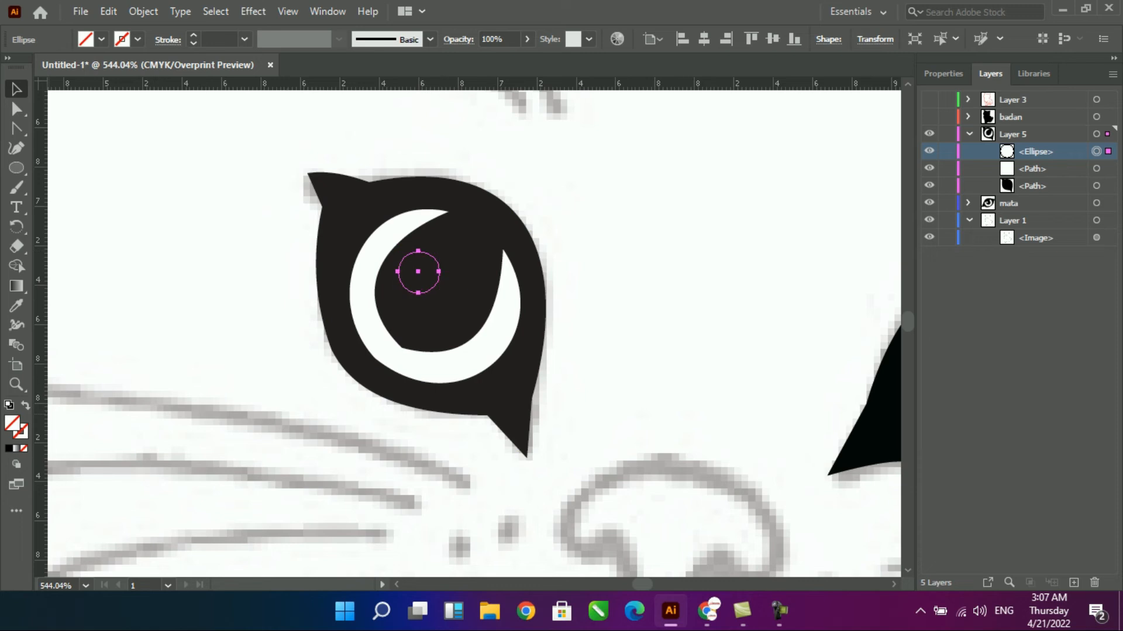
{"action": "left_click", "coordinate": [9, 449]}
{"action": "left_click", "coordinate": [88, 39]}
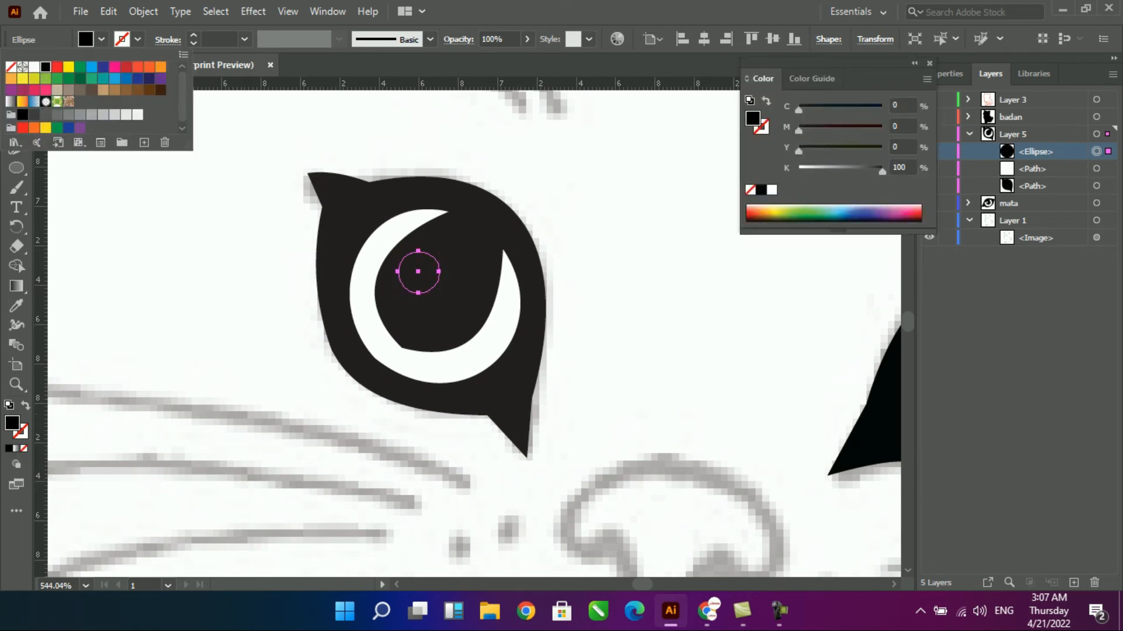
{"action": "left_click", "coordinate": [33, 67]}
- Adjust the outer curve of the left eye's white crescent to make it rounder
{"action": "left_click", "coordinate": [383, 346]}
{"action": "key", "text": "shift+c"}
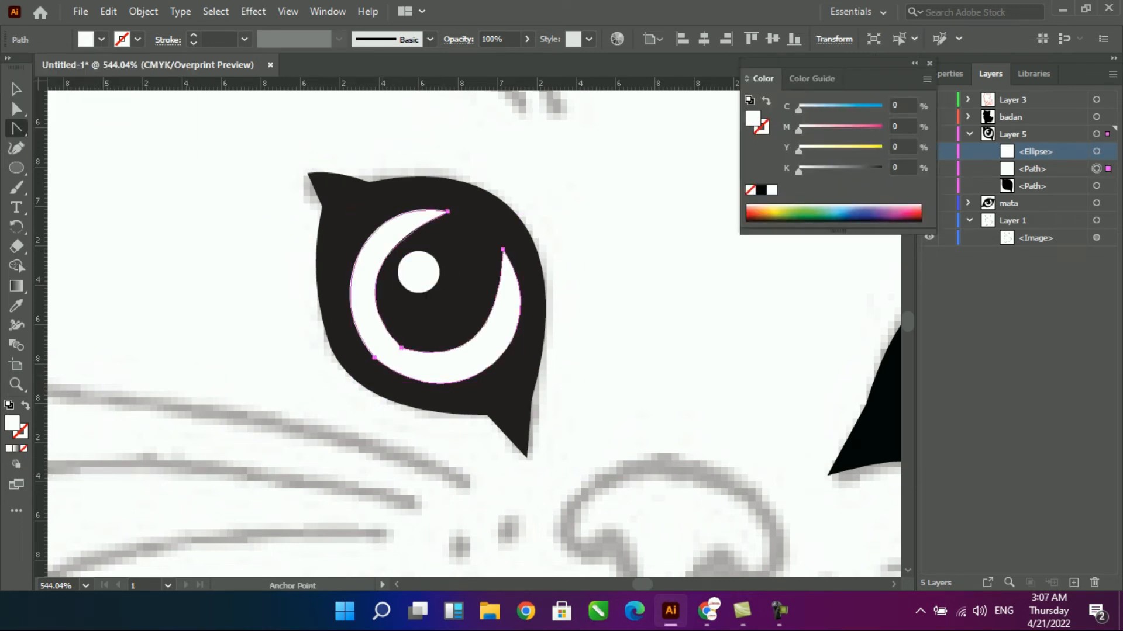
{"action": "left_click", "coordinate": [374, 357]}
{"action": "key", "text": "ctrl+z"}
{"action": "mouse_move", "coordinate": [319, 295]}
{"action": "left_mouse_down"}
{"action": "mouse_move", "coordinate": [321, 316]}
{"action": "mouse_move", "coordinate": [314, 304]}
{"action": "left_mouse_up"}
{"action": "key", "text": "v"}
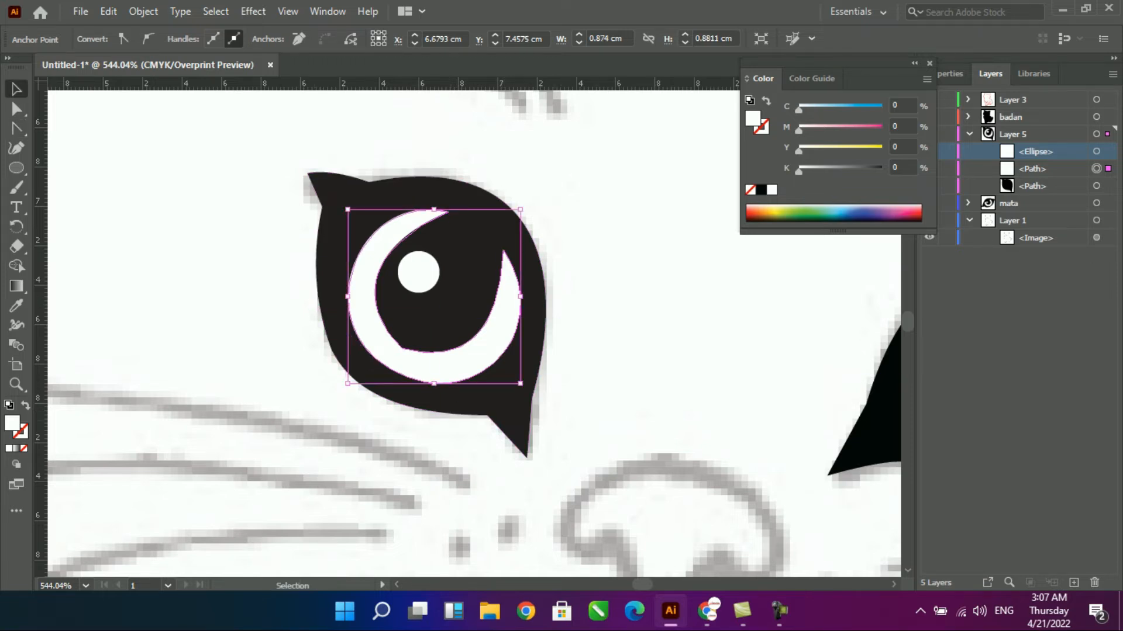
- Draw two closed, straight-edged shapes with the Pen tool over the two sketched eyebrow marks above the left eye
{"action": "left_click_drag", "start_coordinate": [573, 445], "coordinate": [357, 178]}
{"action": "key", "text": "ctrl+minus"}
{"action": "left_click_drag", "start_coordinate": [526, 281], "coordinate": [360, 390]}
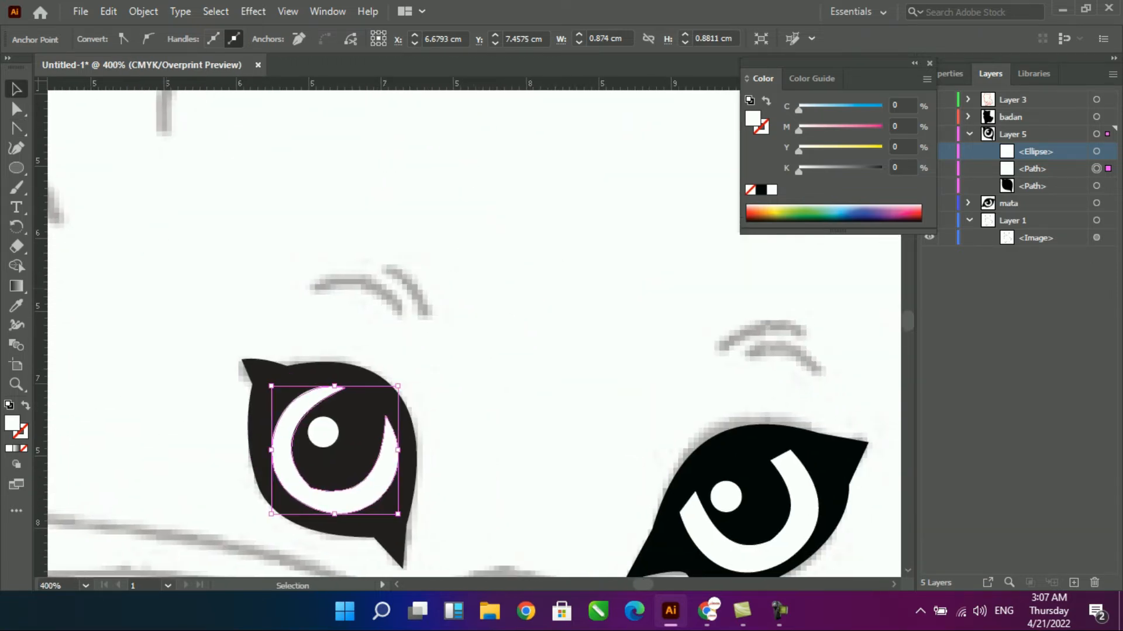
{"action": "key", "text": "p"}
{"action": "left_click", "coordinate": [308, 290]}
{"action": "left_click", "coordinate": [372, 279]}
{"action": "left_click", "coordinate": [398, 315]}
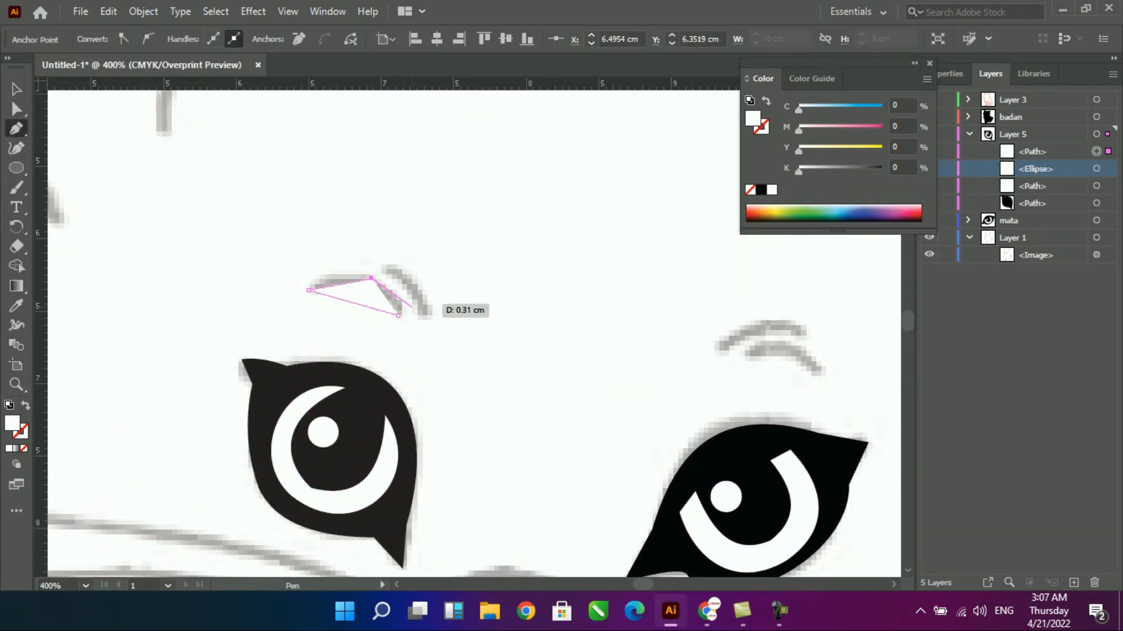
{"action": "left_click", "coordinate": [426, 316]}
{"action": "left_click", "coordinate": [418, 283]}
{"action": "left_click", "coordinate": [382, 264]}
{"action": "left_click", "coordinate": [425, 315]}
- Curve the edges of both eyebrow shapes above the left eye into thin tapered arcs
{"action": "key", "text": "v"}
{"action": "left_click_drag", "start_coordinate": [232, 198], "coordinate": [452, 348]}
{"action": "left_click_drag", "start_coordinate": [497, 392], "coordinate": [351, 256]}
{"action": "left_click", "coordinate": [398, 314]}
{"action": "key", "text": "shift+c"}
{"action": "left_click_drag", "start_coordinate": [485, 321], "coordinate": [506, 309]}
{"action": "left_click_drag", "start_coordinate": [408, 350], "coordinate": [409, 294]}
{"action": "left_click_drag", "start_coordinate": [556, 260], "coordinate": [566, 251]}
{"action": "left_click_drag", "start_coordinate": [606, 333], "coordinate": [616, 326]}
- Duplicate both left eyebrow shapes onto the sketched eyebrow marks above the right eye
{"action": "left_click_drag", "start_coordinate": [565, 320], "coordinate": [56, 323]}
{"action": "scroll", "coordinate": [590, 309], "scroll_direction": "down", "scroll_amount": 3}
{"action": "key", "text": "ctrl+minus"}
{"action": "key", "text": "ctrl+minus"}
{"action": "key", "text": "ctrl+minus"}
{"action": "left_click_drag", "start_coordinate": [377, 188], "coordinate": [53, 168]}
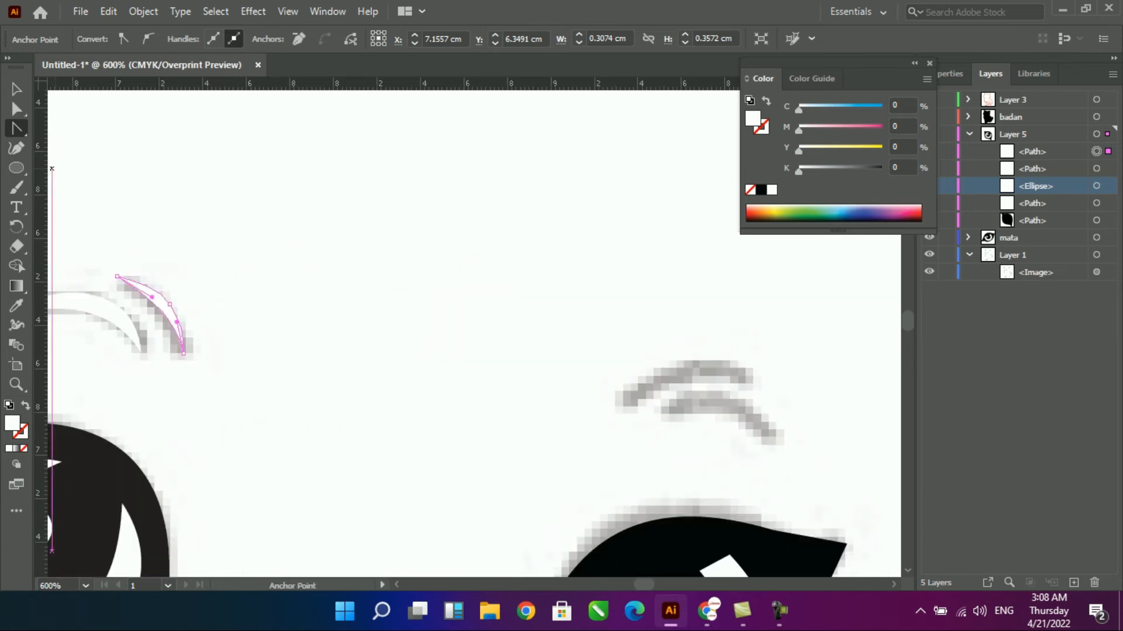
{"action": "key", "text": "v"}
{"action": "left_click", "coordinate": [98, 315], "text": "shift"}
{"action": "left_click_drag", "start_coordinate": [98, 314], "coordinate": [712, 419]}
{"action": "key", "text": "ctrl+z"}
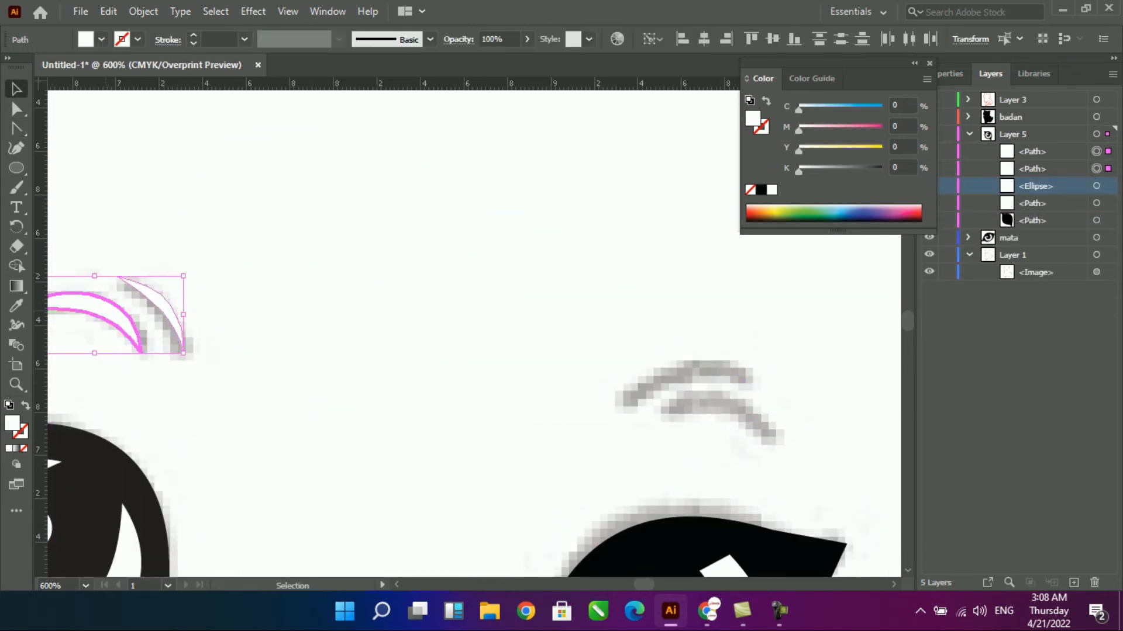
{"action": "left_click_drag", "start_coordinate": [146, 301], "coordinate": [725, 387]}
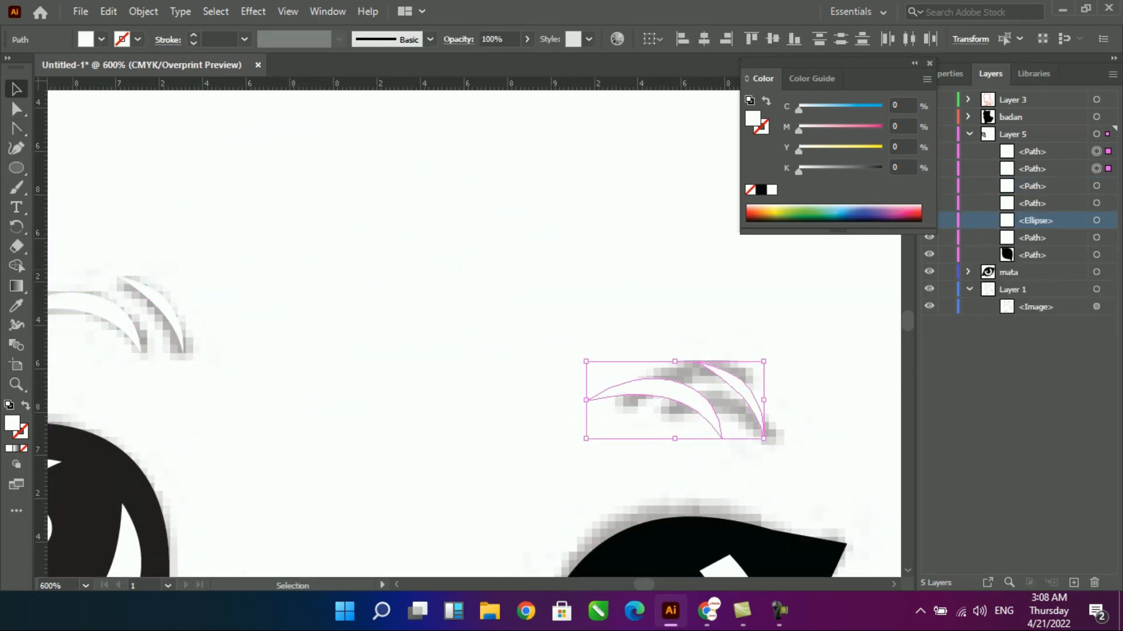
- Rotate and position the duplicated eyebrow pair to match the sketched marks above the right eye
{"action": "left_click", "coordinate": [1033, 74]}
{"action": "left_click", "coordinate": [951, 73]}
{"action": "left_click", "coordinate": [1045, 190]}
{"action": "left_click", "coordinate": [1034, 73]}
{"action": "left_click_drag", "start_coordinate": [769, 356], "coordinate": [814, 401]}
{"action": "scroll", "coordinate": [814, 401], "scroll_direction": "down", "scroll_amount": 1}
{"action": "left_click_drag", "start_coordinate": [725, 358], "coordinate": [863, 211]}
{"action": "key", "text": "ctrl+minus"}
{"action": "key", "text": "ctrl+minus"}
{"action": "key", "text": "ctrl+minus"}
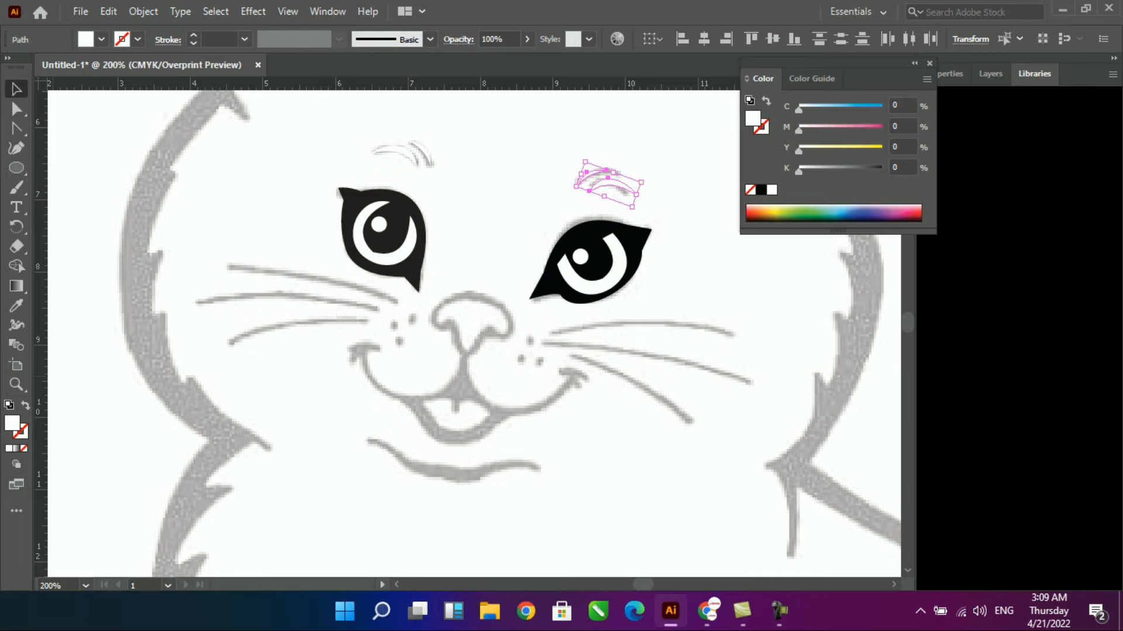
- Fill both eyebrow pairs with black sampled from the left eye's pupil
{"action": "left_click", "coordinate": [390, 239]}
{"action": "key", "text": "v"}
{"action": "left_click", "coordinate": [404, 150]}
{"action": "left_click", "coordinate": [425, 150], "text": "shift"}
{"action": "key", "text": "i"}
{"action": "left_click", "coordinate": [390, 238]}
{"action": "key", "text": "v"}
{"action": "left_click", "coordinate": [497, 193]}
{"action": "left_click_drag", "start_coordinate": [521, 409], "coordinate": [520, 347]}
{"action": "scroll", "coordinate": [520, 135], "scroll_direction": "up", "scroll_amount": 2}
{"action": "key", "text": "shift+grave"}
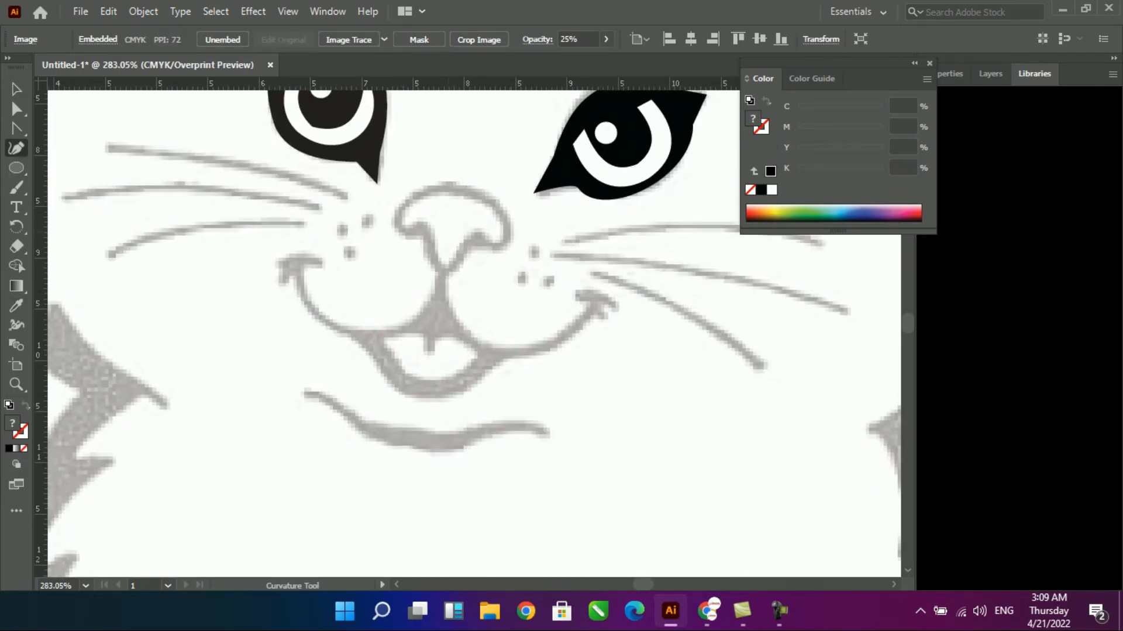
{"action": "left_click", "coordinate": [290, 273]}
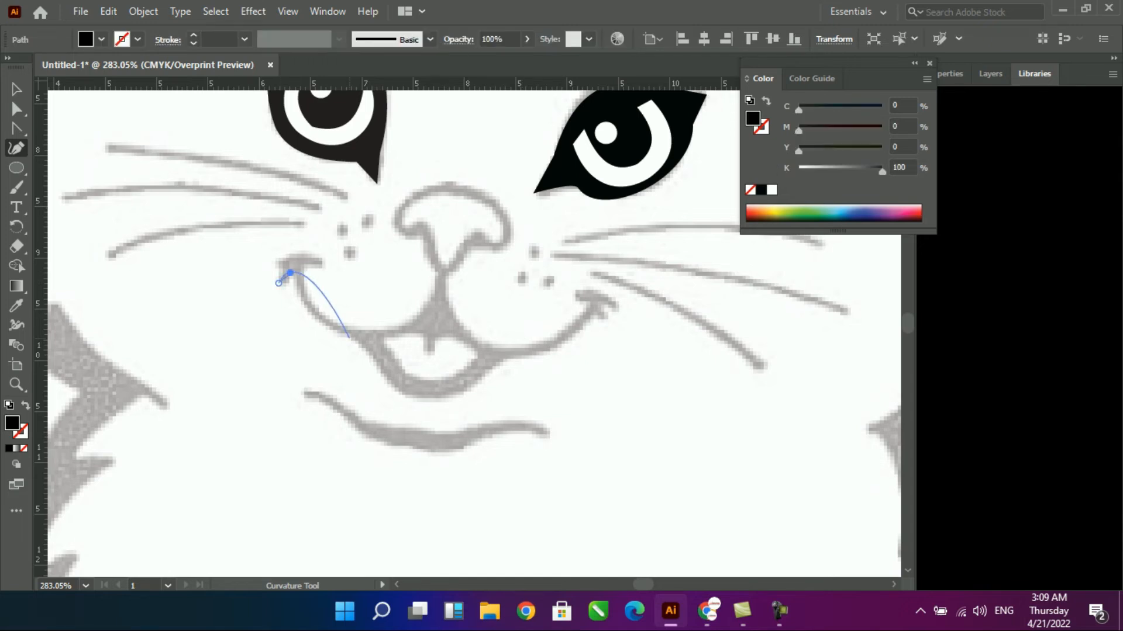
{"action": "left_click", "coordinate": [351, 338]}
{"action": "left_click", "coordinate": [430, 400]}
{"action": "left_click", "coordinate": [498, 362]}
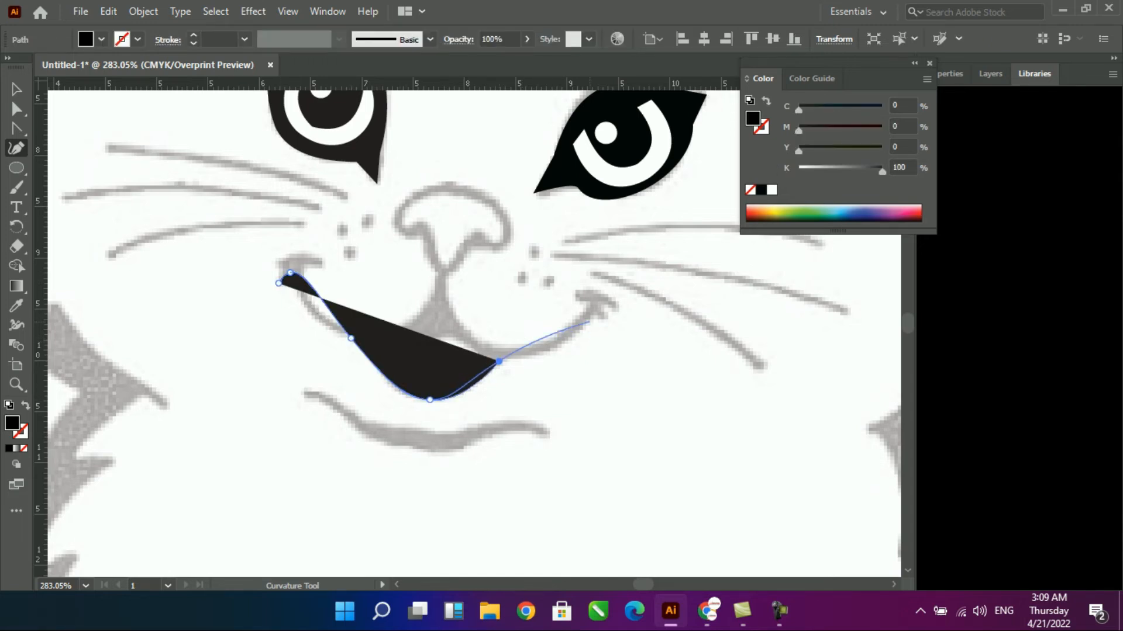
{"action": "left_click", "coordinate": [588, 322]}
{"action": "left_click", "coordinate": [603, 291]}
{"action": "key", "text": "shift+x"}
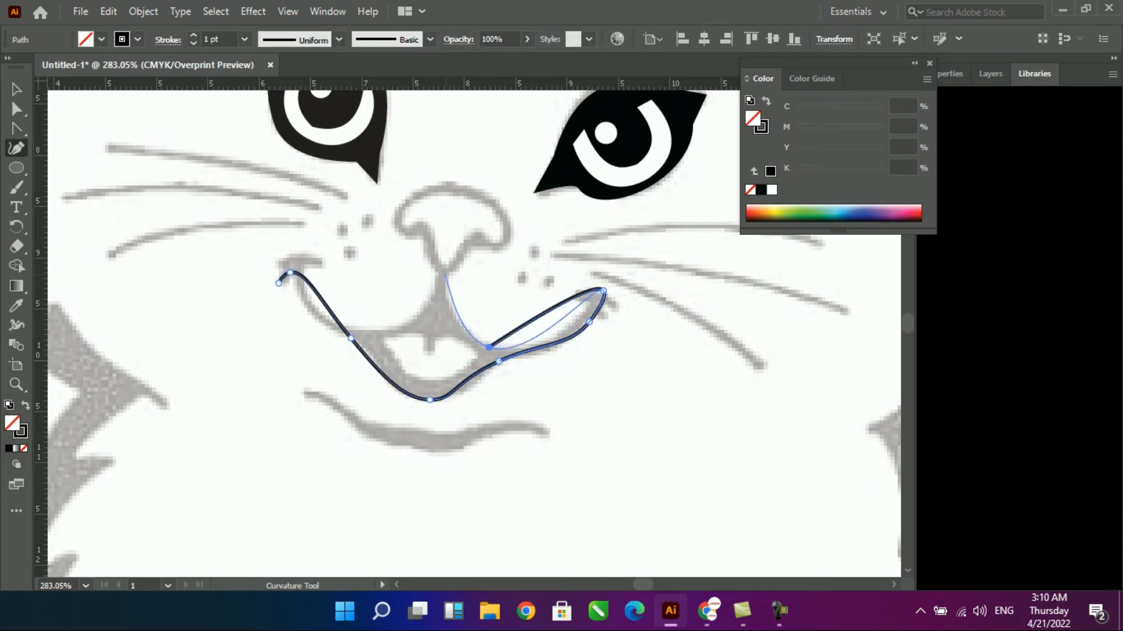
{"action": "left_click", "coordinate": [446, 273]}
{"action": "left_click", "coordinate": [492, 249]}
{"action": "left_click", "coordinate": [465, 183]}
{"action": "left_click", "coordinate": [394, 232]}
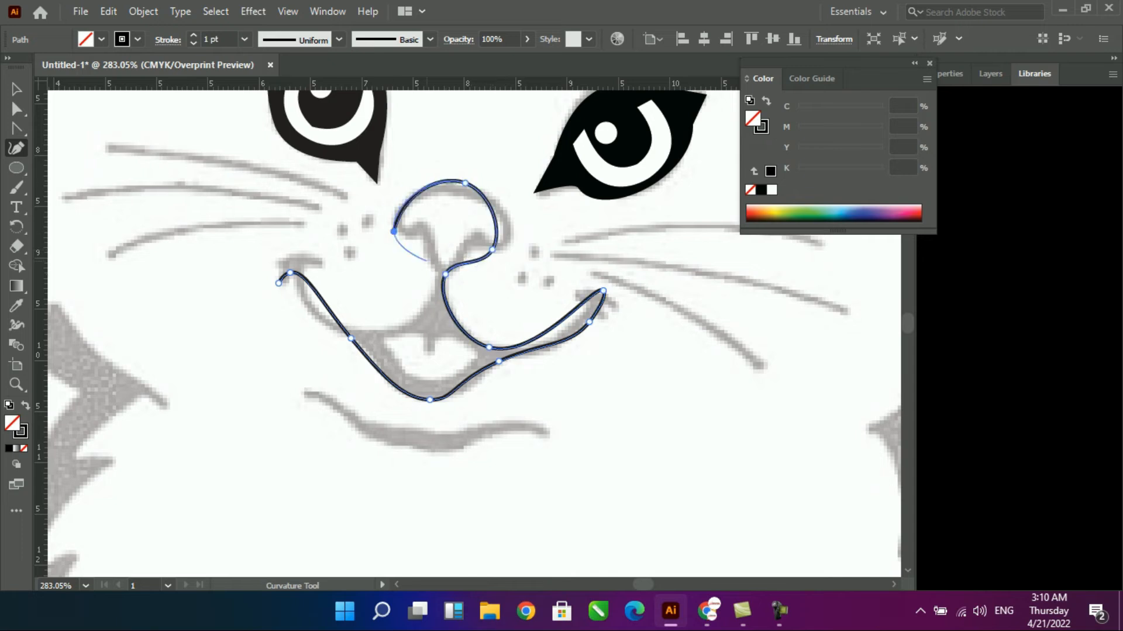
{"action": "left_click", "coordinate": [368, 328]}
{"action": "left_click", "coordinate": [304, 266]}
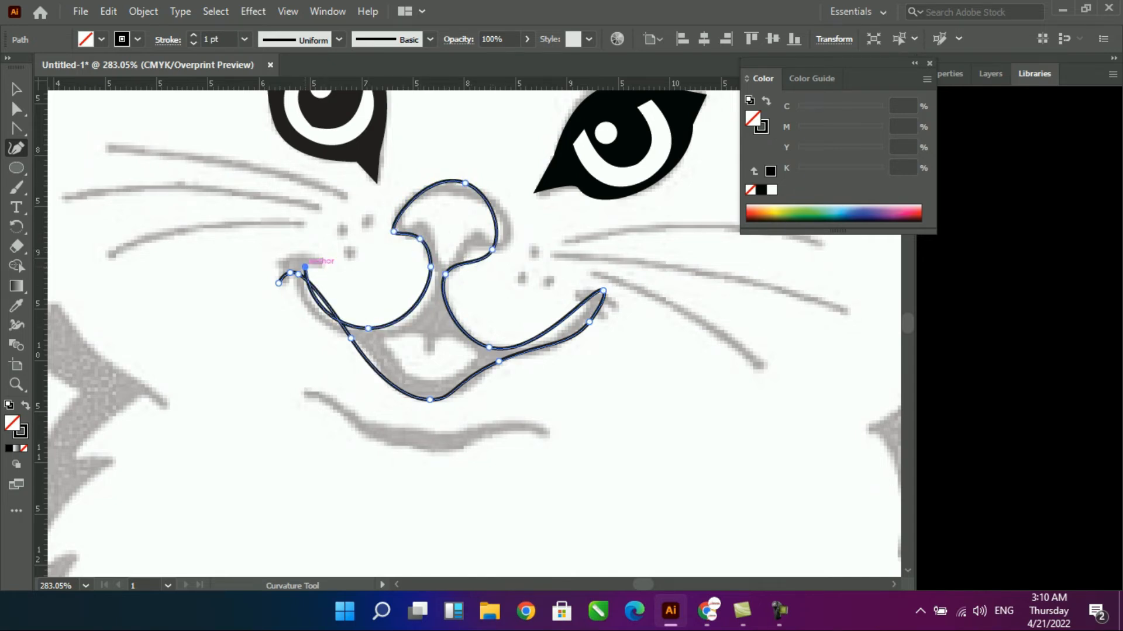
{"action": "left_click", "coordinate": [278, 283]}
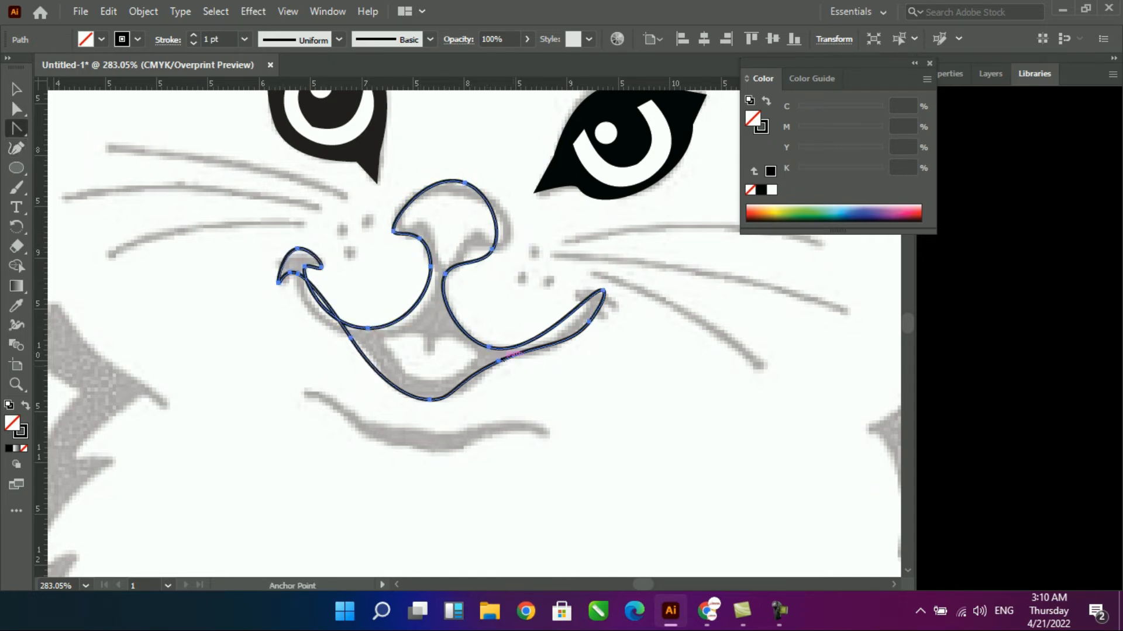
{"action": "left_click", "coordinate": [350, 338]}
{"action": "left_click_drag", "start_coordinate": [325, 300], "coordinate": [313, 311]}
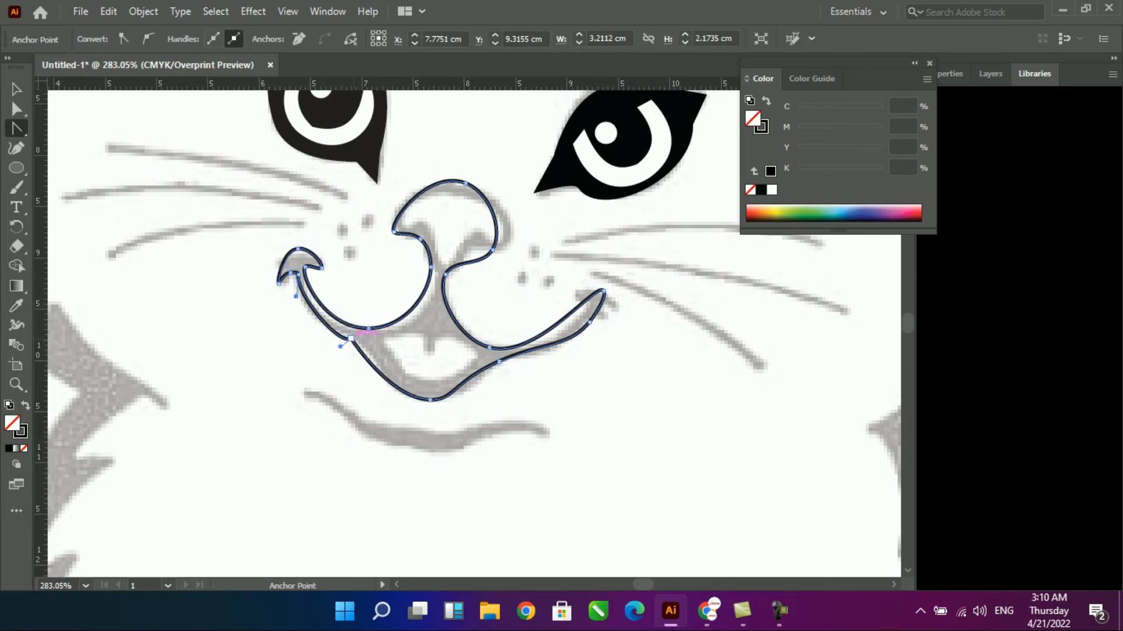
{"action": "left_click_drag", "start_coordinate": [471, 377], "coordinate": [473, 380]}
{"action": "left_click_drag", "start_coordinate": [554, 343], "coordinate": [558, 346]}
{"action": "left_click", "coordinate": [590, 322]}
{"action": "key", "text": "v"}
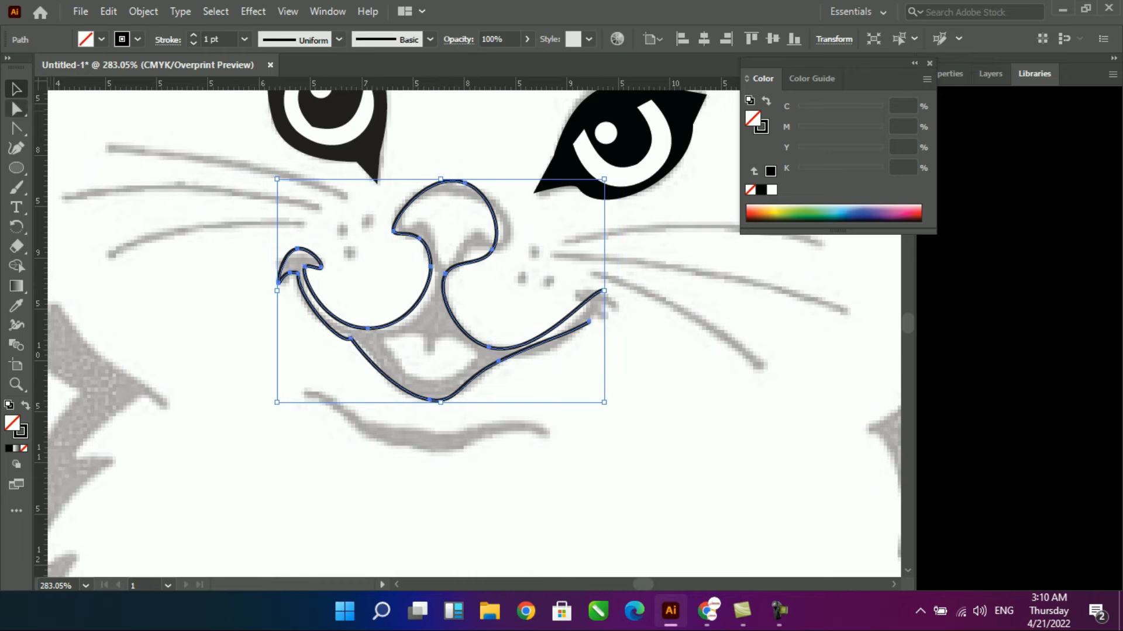
{"action": "key", "text": "Delete"}
- With the Pen tool, trace the smile's lower edge in straight segments from the left mouth corner around the right corner's tip
{"action": "key", "text": "p"}
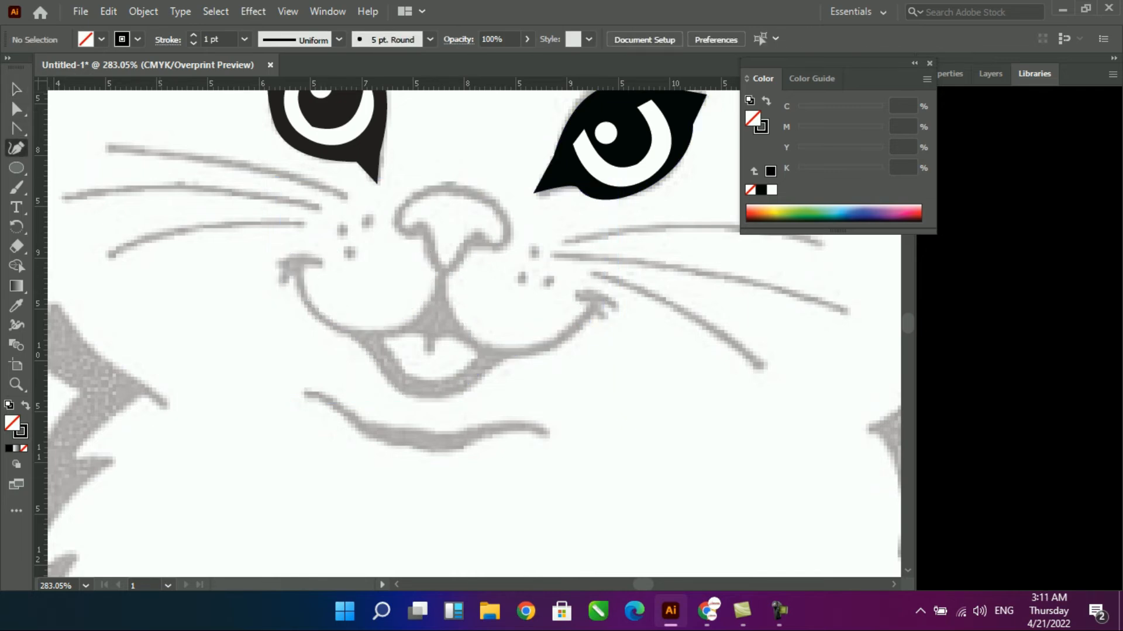
{"action": "left_click_drag", "start_coordinate": [17, 128], "coordinate": [88, 129]}
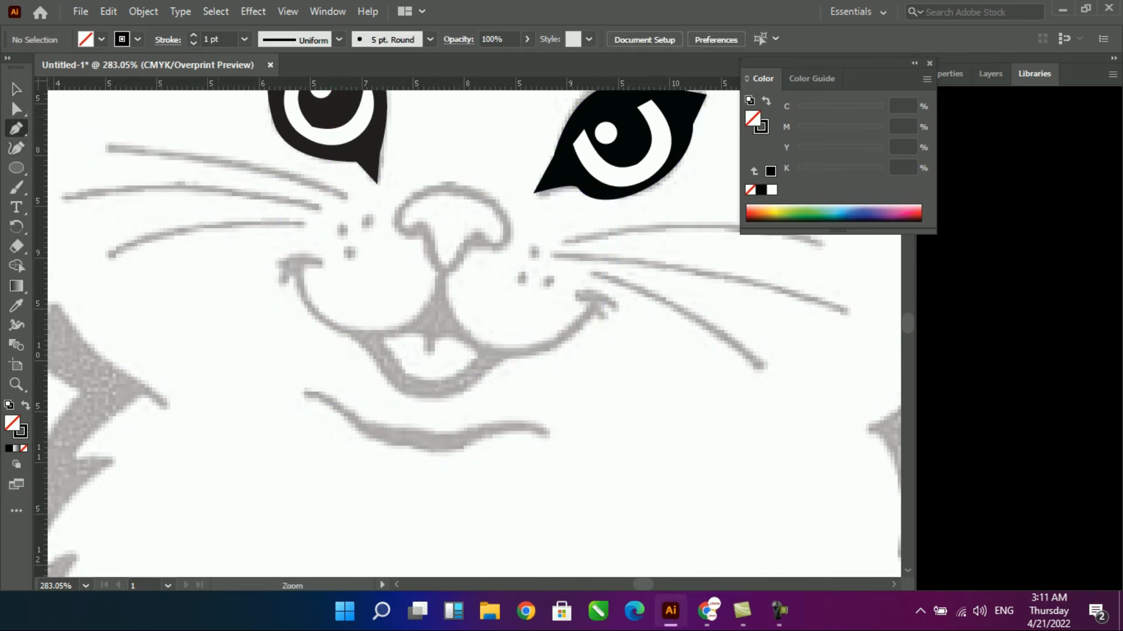
{"action": "scroll", "coordinate": [359, 192], "scroll_direction": "up", "scroll_amount": 2}
{"action": "left_click", "coordinate": [253, 310]}
{"action": "left_click", "coordinate": [272, 301]}
{"action": "left_click", "coordinate": [343, 385]}
{"action": "left_click", "coordinate": [450, 466]}
{"action": "left_click", "coordinate": [551, 417]}
{"action": "left_click_drag", "start_coordinate": [690, 352], "coordinate": [709, 351]}
{"action": "left_click", "coordinate": [643, 323]}
{"action": "left_click", "coordinate": [659, 343]}
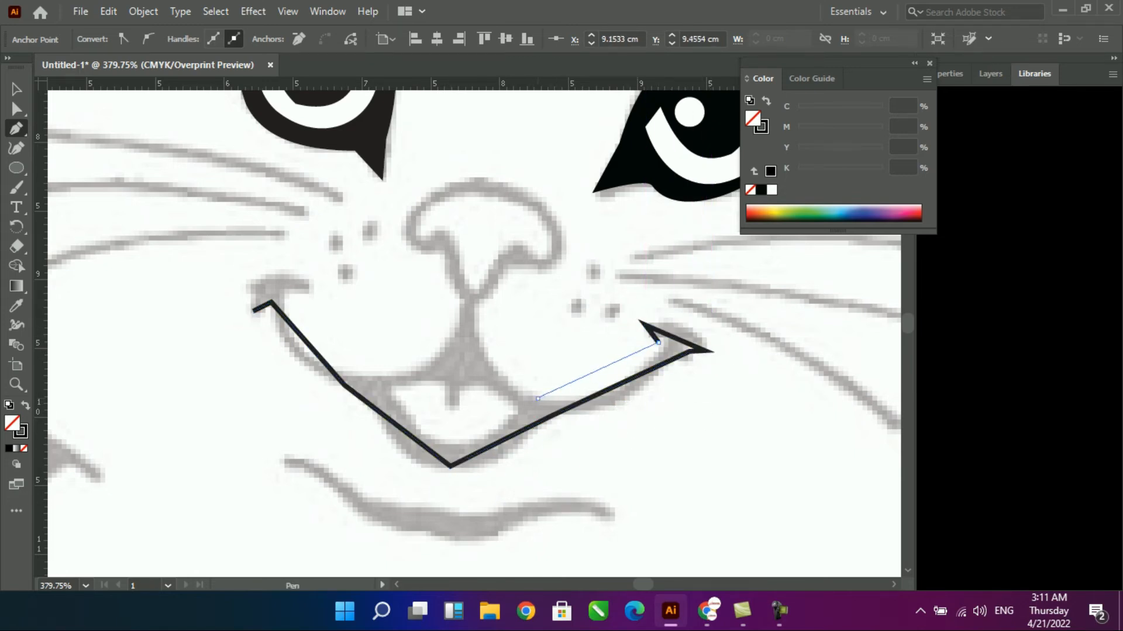
- Continue the straight-edged outline along the smile's upper edge and around the nose, closing it at the left mouth corner
{"action": "left_click", "coordinate": [538, 398]}
{"action": "left_click", "coordinate": [475, 302]}
{"action": "left_click_drag", "start_coordinate": [517, 263], "coordinate": [566, 237]}
{"action": "left_click", "coordinate": [492, 180]}
{"action": "left_click", "coordinate": [440, 246]}
{"action": "left_click_drag", "start_coordinate": [456, 297], "coordinate": [403, 373]}
{"action": "left_click", "coordinate": [397, 375]}
{"action": "left_click", "coordinate": [288, 293]}
{"action": "left_click", "coordinate": [312, 290]}
{"action": "left_click", "coordinate": [242, 284]}
{"action": "left_click", "coordinate": [250, 307]}
{"action": "left_click", "coordinate": [253, 312]}
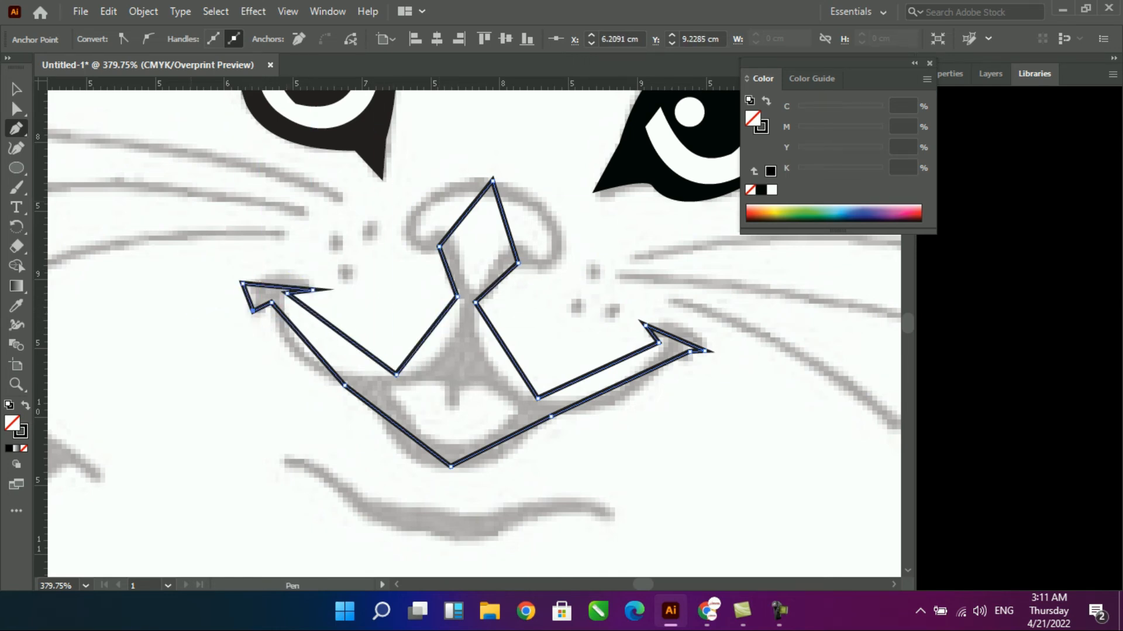
- Curve the tip of the right mouth corner and the lower edge of the smile beside it to follow the sketch
{"action": "left_click_drag", "start_coordinate": [619, 384], "coordinate": [640, 400]}
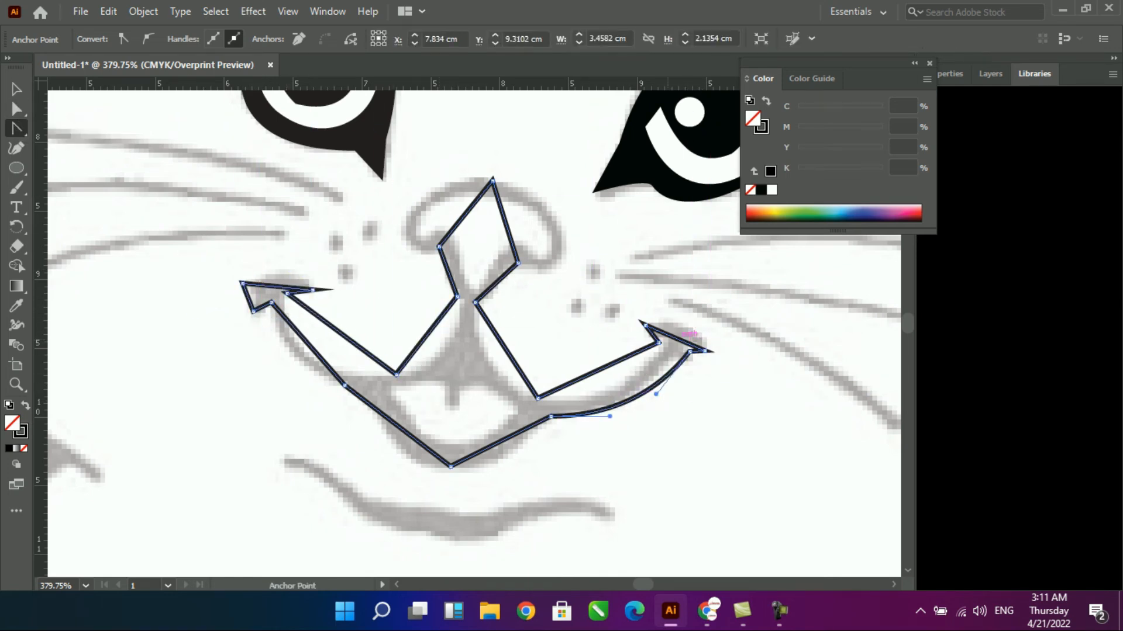
{"action": "left_click_drag", "start_coordinate": [693, 324], "coordinate": [694, 325]}
{"action": "left_click_drag", "start_coordinate": [633, 398], "coordinate": [645, 379]}
{"action": "left_click_drag", "start_coordinate": [610, 422], "coordinate": [619, 425]}
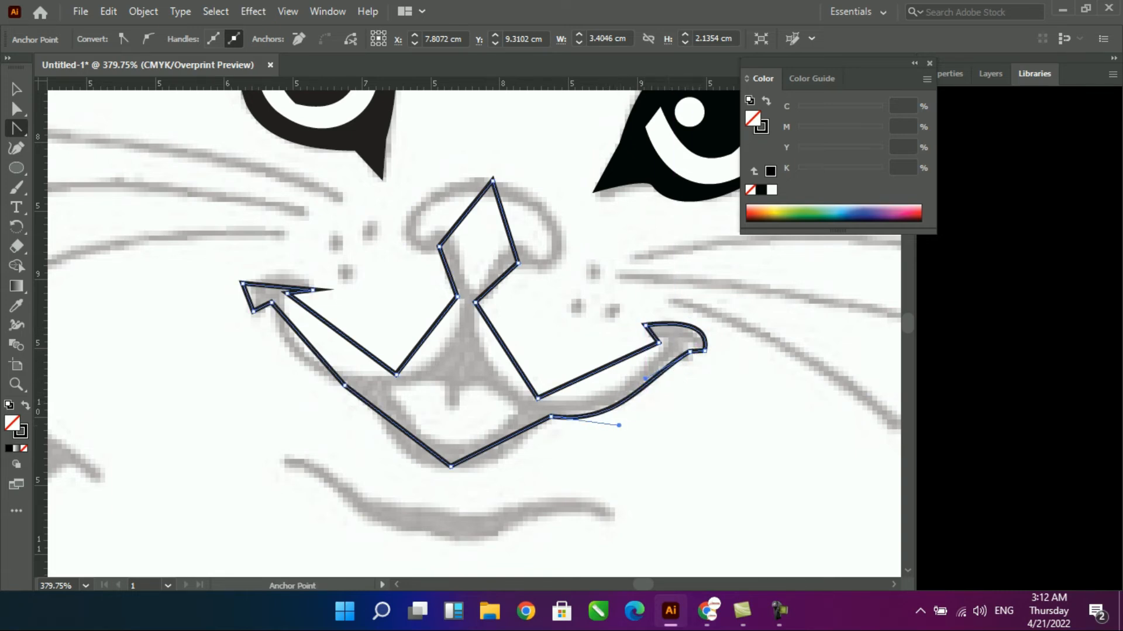
- Curve the lower lip and the lower edge of the left side of the smile to match the sketch
{"action": "left_click_drag", "start_coordinate": [501, 443], "coordinate": [497, 462]}
{"action": "left_click_drag", "start_coordinate": [396, 449], "coordinate": [396, 449]}
{"action": "left_click_drag", "start_coordinate": [373, 435], "coordinate": [381, 424]}
{"action": "left_click_drag", "start_coordinate": [406, 467], "coordinate": [395, 466]}
{"action": "mouse_move", "coordinate": [312, 349]}
{"action": "left_mouse_down"}
{"action": "mouse_move", "coordinate": [282, 359]}
{"action": "mouse_move", "coordinate": [291, 354]}
{"action": "left_mouse_up"}
- Curve the tip of the left mouth corner and the upper edges of both sides of the smile
{"action": "left_click_drag", "start_coordinate": [280, 287], "coordinate": [299, 267]}
{"action": "left_click", "coordinate": [242, 283]}
{"action": "left_click_drag", "start_coordinate": [347, 338], "coordinate": [316, 354]}
{"action": "left_click_drag", "start_coordinate": [432, 328], "coordinate": [491, 357]}
{"action": "left_click_drag", "start_coordinate": [598, 371], "coordinate": [606, 385]}
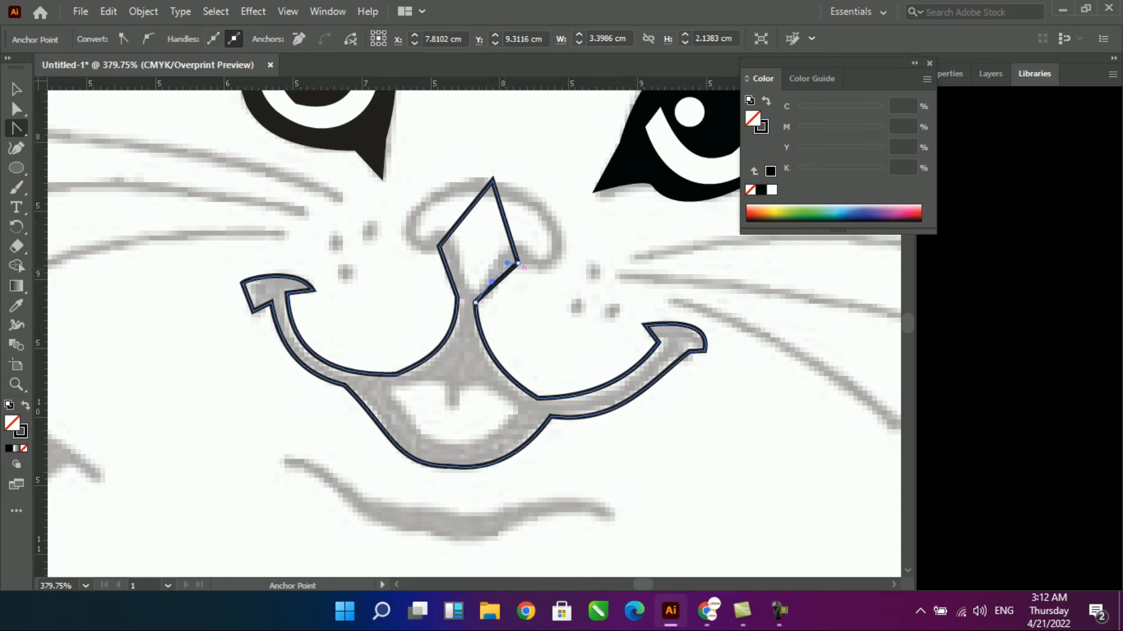
- Round both sides of the nose outline so they follow the outer edge of the sketched nose
{"action": "left_click_drag", "start_coordinate": [418, 201], "coordinate": [404, 230]}
{"action": "left_click_drag", "start_coordinate": [544, 218], "coordinate": [544, 219]}
{"action": "left_click_drag", "start_coordinate": [560, 228], "coordinate": [602, 274]}
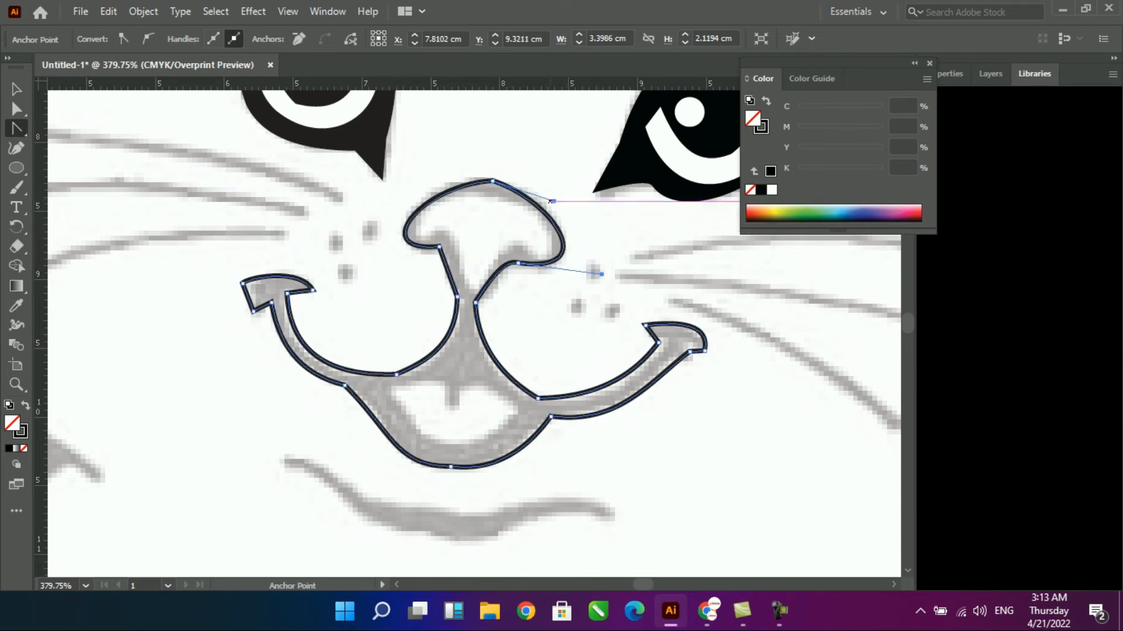
{"action": "left_click_drag", "start_coordinate": [552, 202], "coordinate": [560, 188]}
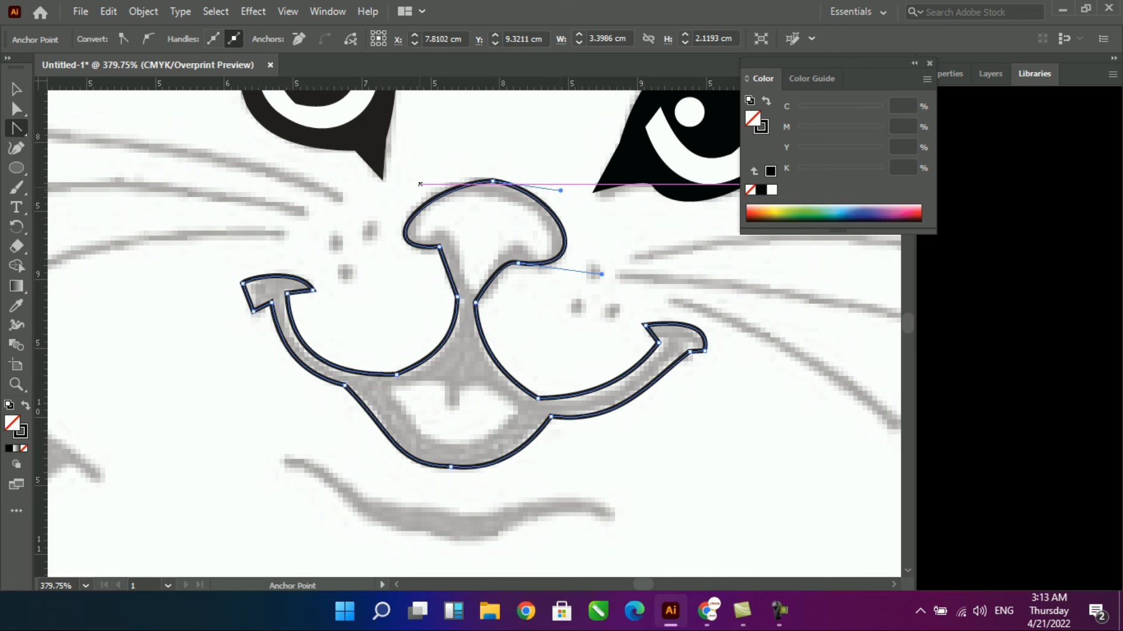
{"action": "left_click_drag", "start_coordinate": [437, 193], "coordinate": [435, 191]}
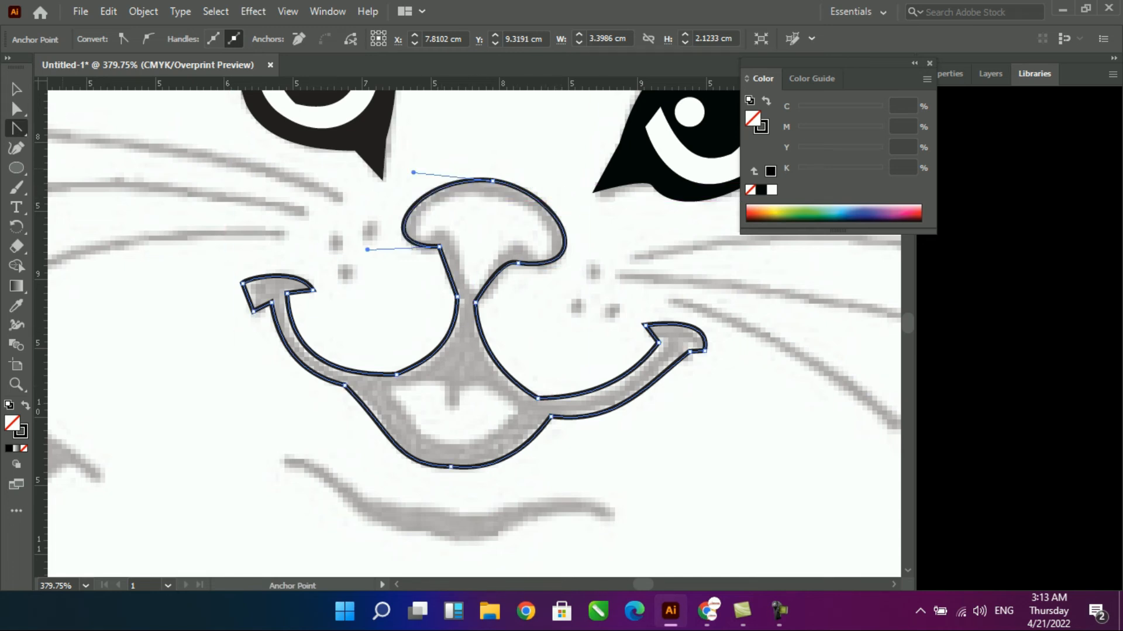
- Draw a closed, straight-edged four-point shape with the Pen tool inside the nose outline
{"action": "left_click", "coordinate": [469, 284]}
{"action": "left_click", "coordinate": [517, 240]}
{"action": "left_click", "coordinate": [489, 191]}
{"action": "left_click", "coordinate": [414, 231]}
{"action": "left_click", "coordinate": [469, 284]}
- Curve the edges of the inner nose shape to follow the inside of the sketched nose
{"action": "key", "text": "shift+c"}
{"action": "left_click_drag", "start_coordinate": [502, 215], "coordinate": [536, 217]}
{"action": "left_click_drag", "start_coordinate": [442, 201], "coordinate": [442, 200]}
{"action": "left_click_drag", "start_coordinate": [536, 220], "coordinate": [550, 233]}
{"action": "left_click_drag", "start_coordinate": [550, 234], "coordinate": [556, 238]}
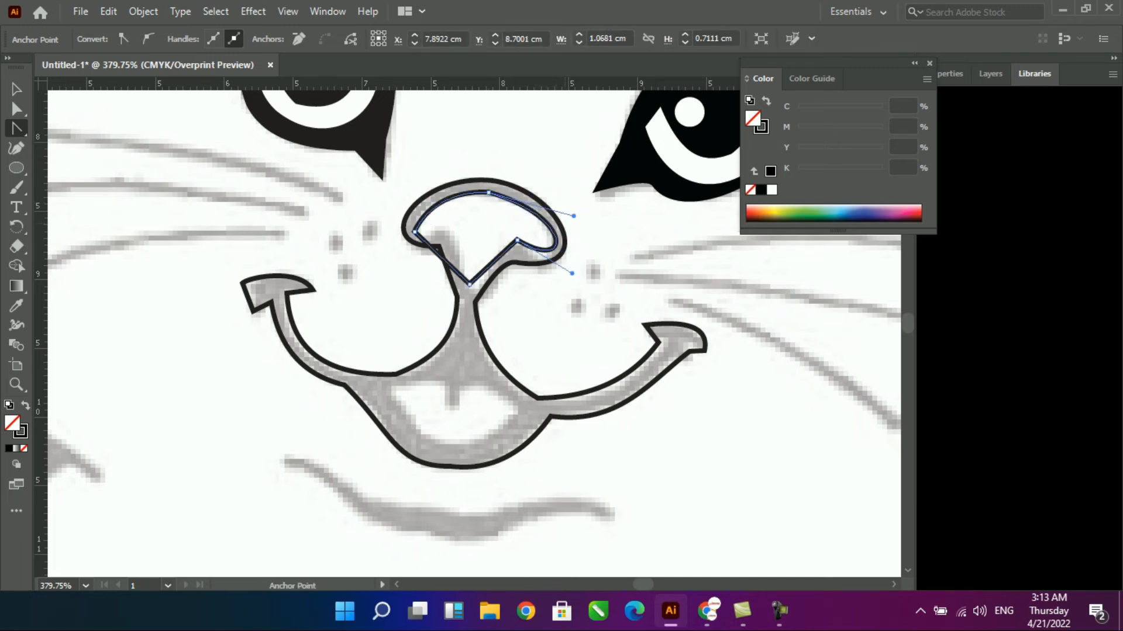
{"action": "left_click_drag", "start_coordinate": [452, 248], "coordinate": [452, 248]}
{"action": "left_click_drag", "start_coordinate": [443, 233], "coordinate": [440, 248]}
{"action": "left_click_drag", "start_coordinate": [462, 250], "coordinate": [453, 212]}
{"action": "left_click", "coordinate": [467, 270]}
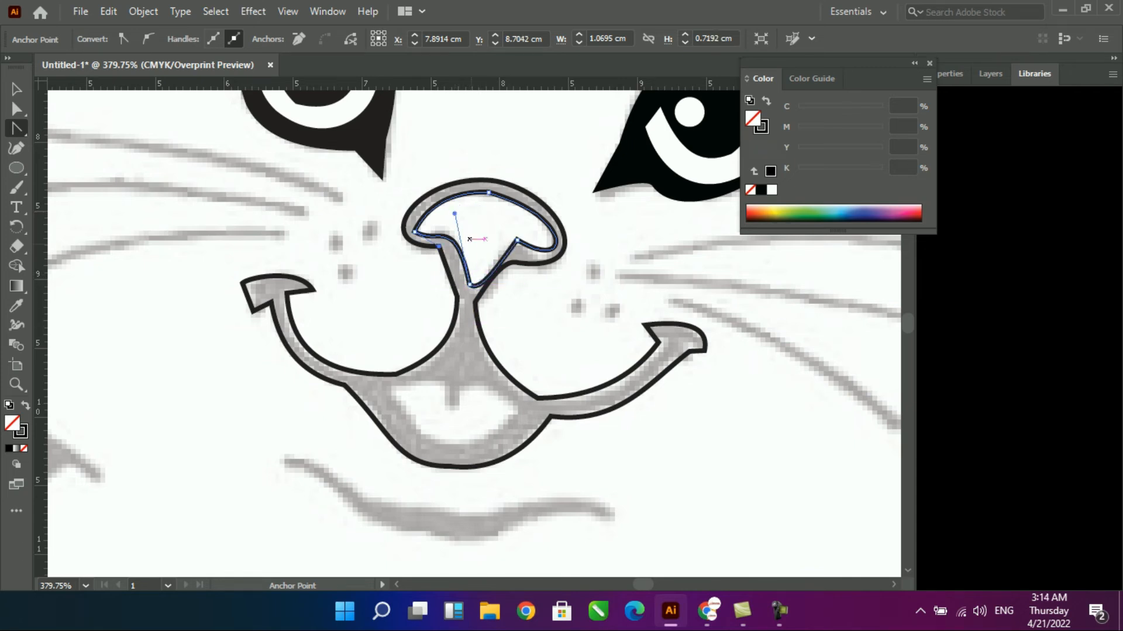
- Draw a closed shape over the open mouth area and curve its lower and upper edges around the central point
{"action": "key", "text": "p"}
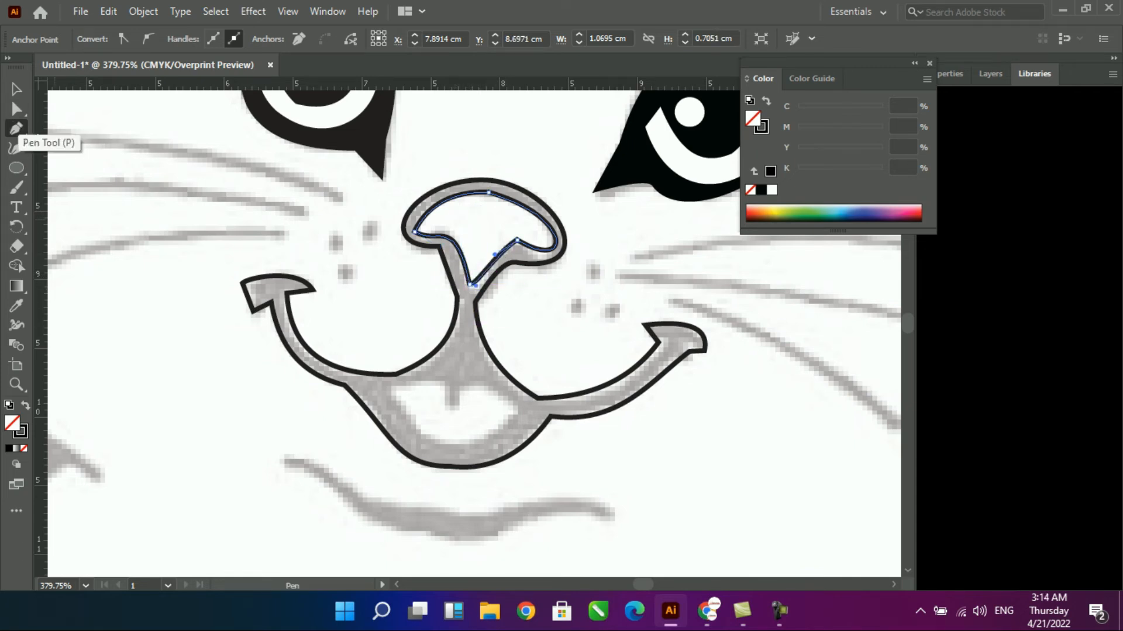
{"action": "left_click", "coordinate": [455, 406]}
{"action": "left_click", "coordinate": [388, 390]}
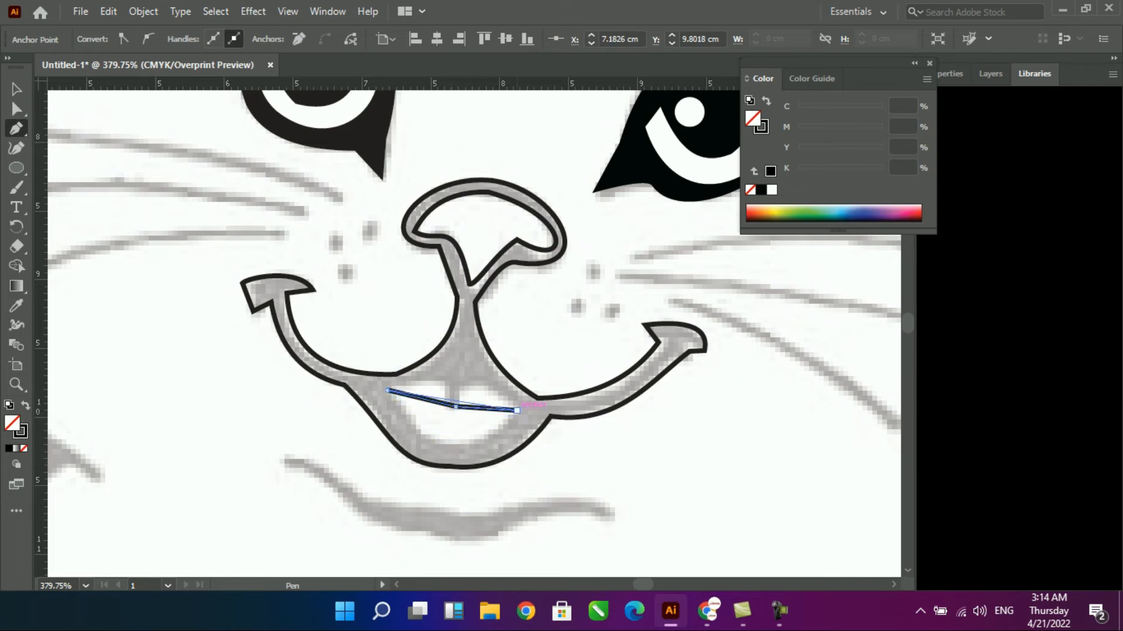
{"action": "left_click_drag", "start_coordinate": [455, 402], "coordinate": [457, 442]}
{"action": "left_click_drag", "start_coordinate": [485, 409], "coordinate": [485, 388]}
{"action": "left_click_drag", "start_coordinate": [422, 399], "coordinate": [434, 384]}
- Draw a closed, straight-edged four-point shape with the Pen tool over the sketched chin line below the mouth
{"action": "scroll", "coordinate": [477, 399], "scroll_direction": "down", "scroll_amount": 1}
{"action": "scroll", "coordinate": [485, 390], "scroll_direction": "down", "scroll_amount": 3}
{"action": "left_click", "coordinate": [612, 381]}
{"action": "left_click", "coordinate": [452, 375]}
{"action": "left_click", "coordinate": [276, 321]}
{"action": "left_click", "coordinate": [431, 398]}
{"action": "left_click", "coordinate": [613, 381]}
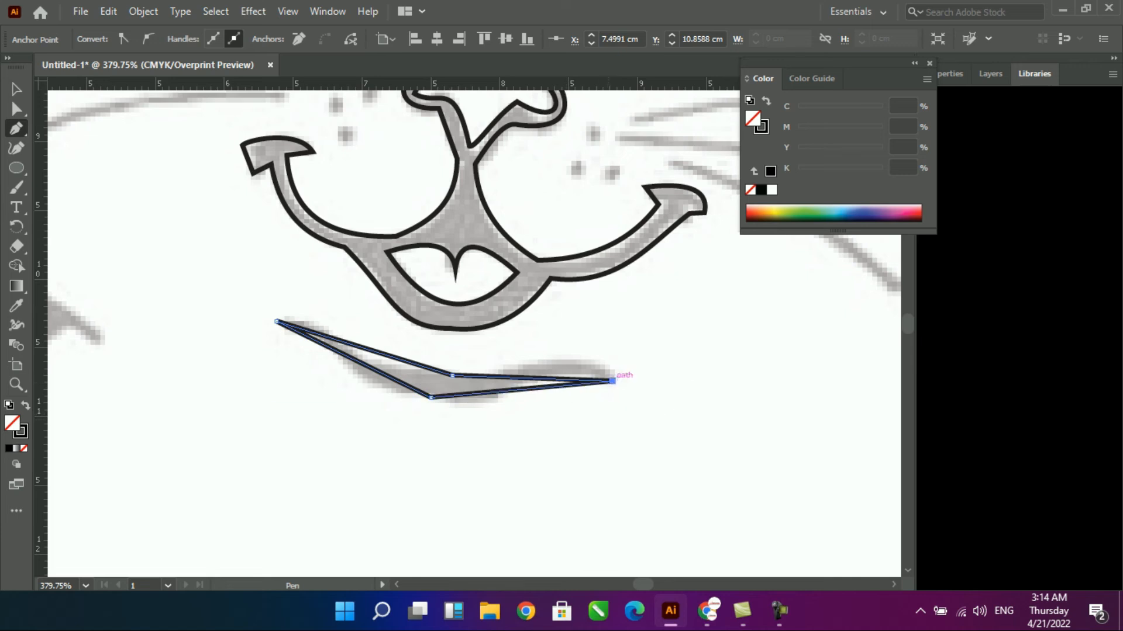
- Curve the upper and lower edges of the chin shape into a wavy, tapered stroke matching the sketch
{"action": "left_click_drag", "start_coordinate": [517, 379], "coordinate": [520, 362]}
{"action": "left_click_drag", "start_coordinate": [353, 345], "coordinate": [377, 366]}
{"action": "left_click_drag", "start_coordinate": [507, 392], "coordinate": [538, 378]}
{"action": "left_click_drag", "start_coordinate": [367, 366], "coordinate": [341, 354]}
{"action": "left_click_drag", "start_coordinate": [389, 390], "coordinate": [350, 390]}
{"action": "left_click_drag", "start_coordinate": [551, 360], "coordinate": [534, 367]}
{"action": "left_click_drag", "start_coordinate": [603, 357], "coordinate": [598, 353]}
{"action": "left_click_drag", "start_coordinate": [375, 357], "coordinate": [373, 359]}
- Close the floating Color controls and make Layer 3 and the badan layer visible again
{"action": "scroll", "coordinate": [468, 380], "scroll_direction": "down", "scroll_amount": 3}
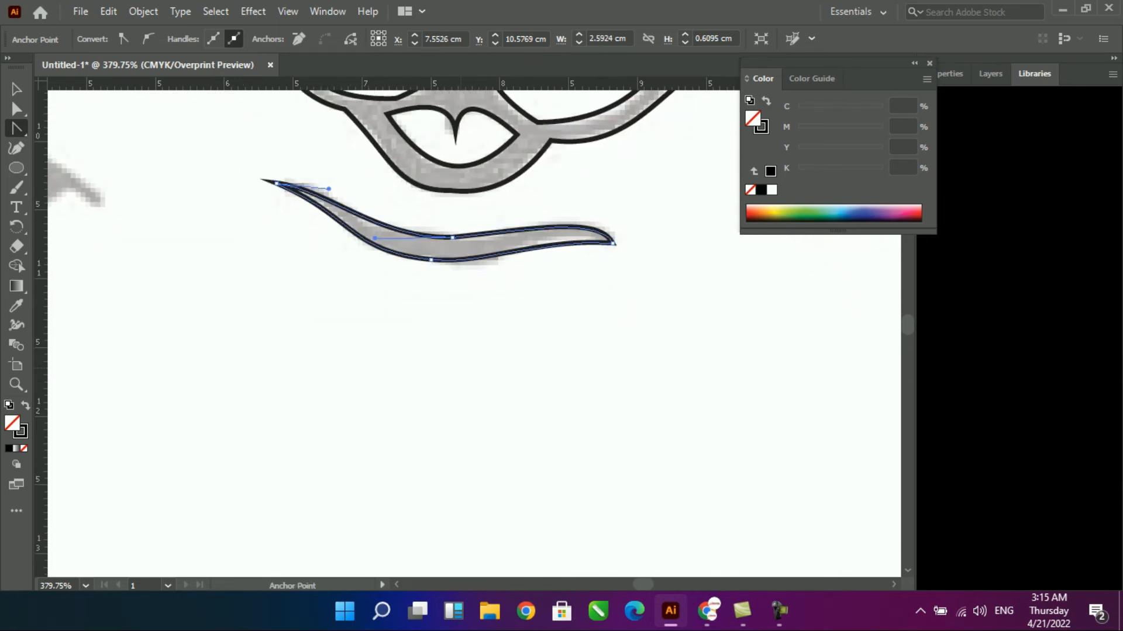
{"action": "scroll", "coordinate": [544, 407], "scroll_direction": "down", "scroll_amount": 3}
{"action": "left_click_drag", "start_coordinate": [464, 371], "coordinate": [259, 188]}
{"action": "left_click_drag", "start_coordinate": [373, 427], "coordinate": [460, 314]}
{"action": "left_click_drag", "start_coordinate": [460, 210], "coordinate": [430, 485]}
{"action": "left_click_drag", "start_coordinate": [405, 188], "coordinate": [513, 543]}
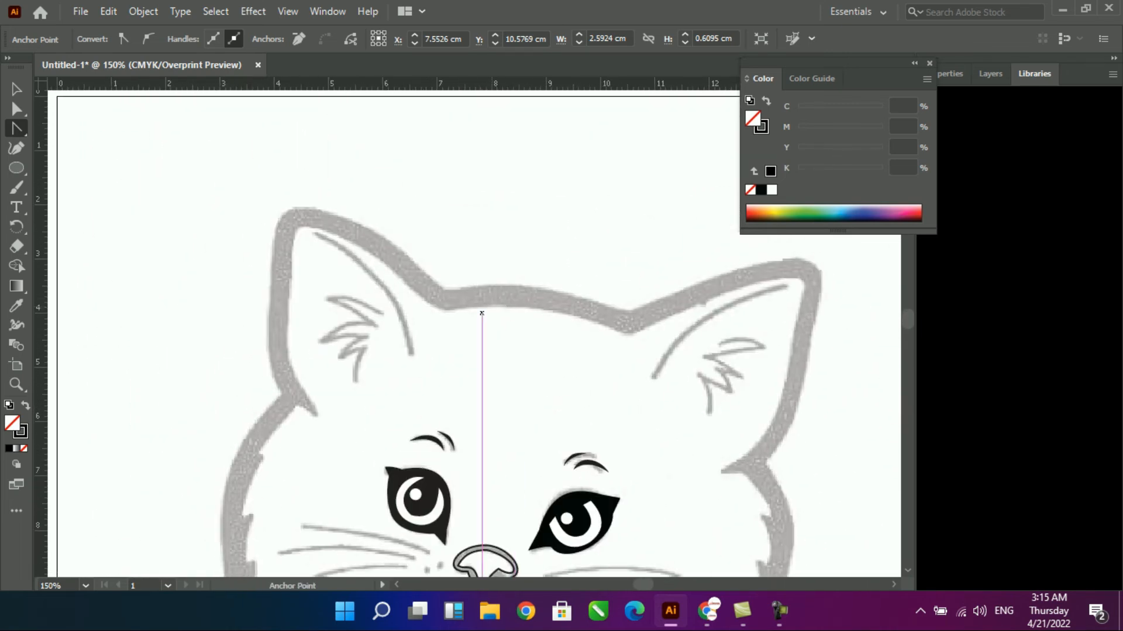
{"action": "left_click", "coordinate": [929, 63]}
{"action": "left_click", "coordinate": [990, 74]}
{"action": "left_click", "coordinate": [929, 99]}
{"action": "left_click", "coordinate": [929, 117]}
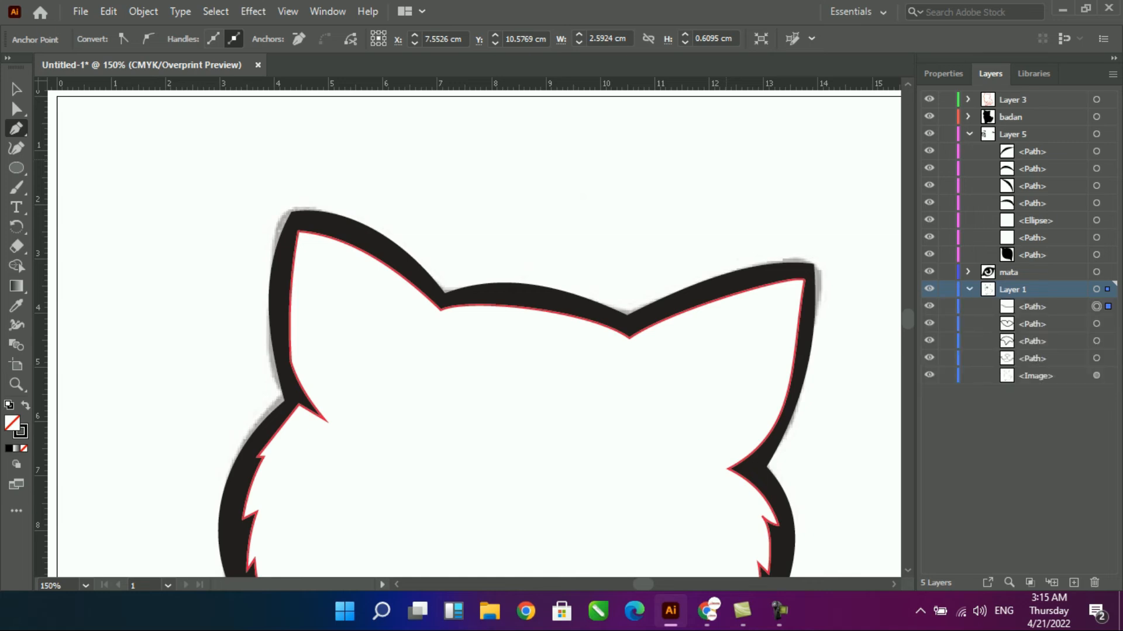
- Create a new layer above Layer 5 and move the four nose, mouth and chin paths from Layer 1 into it
{"action": "left_click", "coordinate": [1033, 307]}
{"action": "left_click", "coordinate": [1032, 358], "text": "shift"}
{"action": "left_click_drag", "start_coordinate": [1033, 358], "coordinate": [1022, 92]}
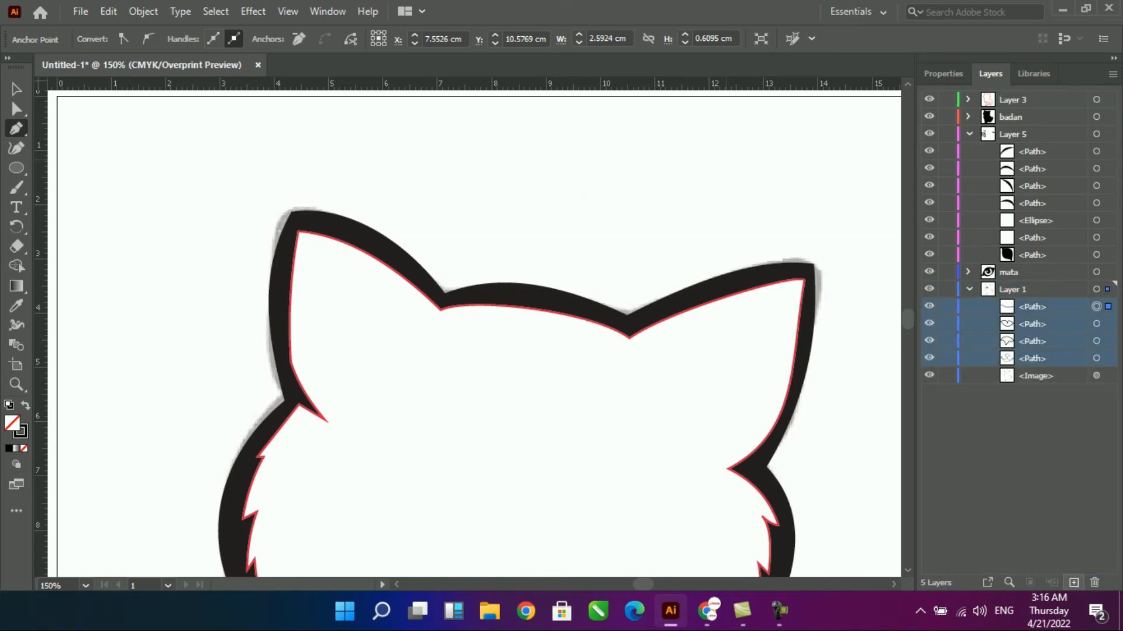
{"action": "left_click", "coordinate": [1013, 134]}
{"action": "left_click", "coordinate": [1074, 583]}
{"action": "left_click", "coordinate": [1032, 324]}
{"action": "left_click", "coordinate": [1033, 376], "text": "shift"}
{"action": "left_click_drag", "start_coordinate": [1033, 376], "coordinate": [1023, 136]}
{"action": "left_click", "coordinate": [968, 135]}
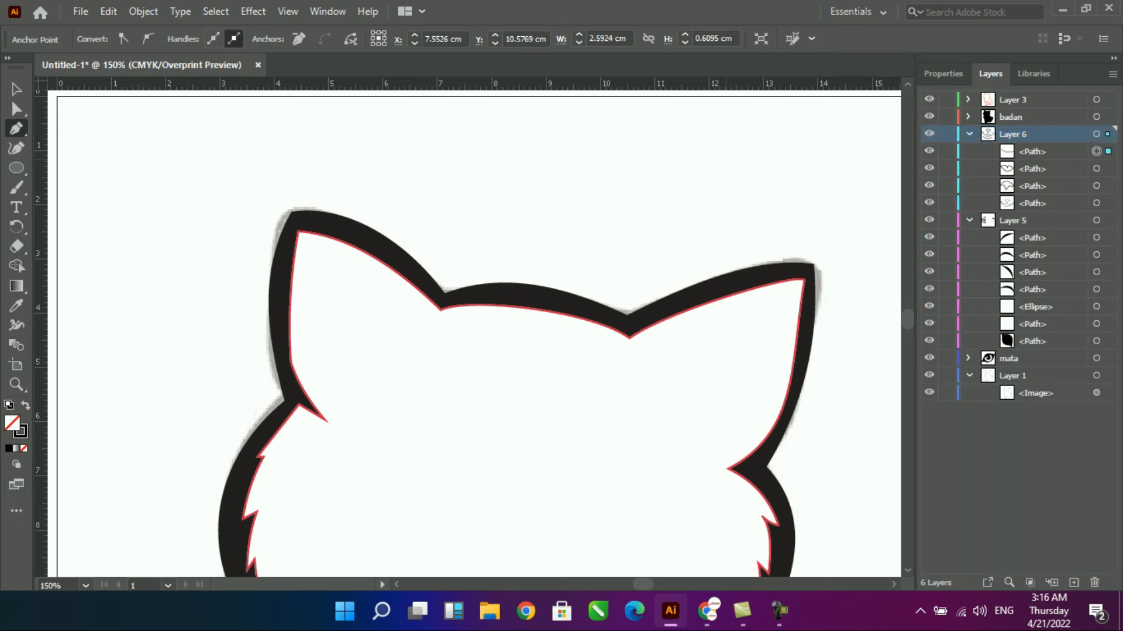
- Collapse Layer 6 and Layer 5, and move Layer 3 and badan below the mata layer
{"action": "left_click", "coordinate": [930, 100]}
{"action": "left_click", "coordinate": [929, 100]}
{"action": "left_click", "coordinate": [1013, 100]}
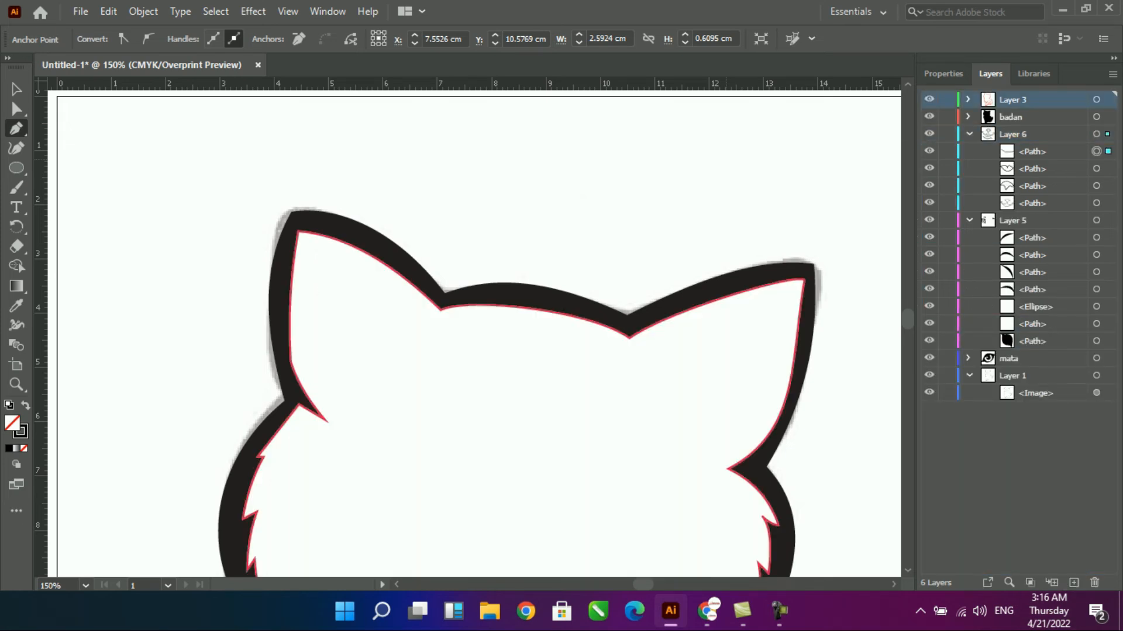
{"action": "left_click", "coordinate": [1011, 117], "text": "shift"}
{"action": "left_click", "coordinate": [1012, 135]}
{"action": "left_click", "coordinate": [969, 135]}
{"action": "left_click", "coordinate": [969, 151]}
{"action": "left_click", "coordinate": [1011, 117]}
{"action": "left_click", "coordinate": [1013, 100], "text": "shift"}
{"action": "left_click_drag", "start_coordinate": [1013, 101], "coordinate": [1014, 178]}
- Fill the nose and mouth outline with black sampled from the right eye
{"action": "scroll", "coordinate": [620, 174], "scroll_direction": "down", "scroll_amount": 6}
{"action": "key", "text": "v"}
{"action": "left_click", "coordinate": [579, 287]}
{"action": "left_click", "coordinate": [569, 277]}
{"action": "key", "text": "i"}
{"action": "left_click", "coordinate": [564, 214]}
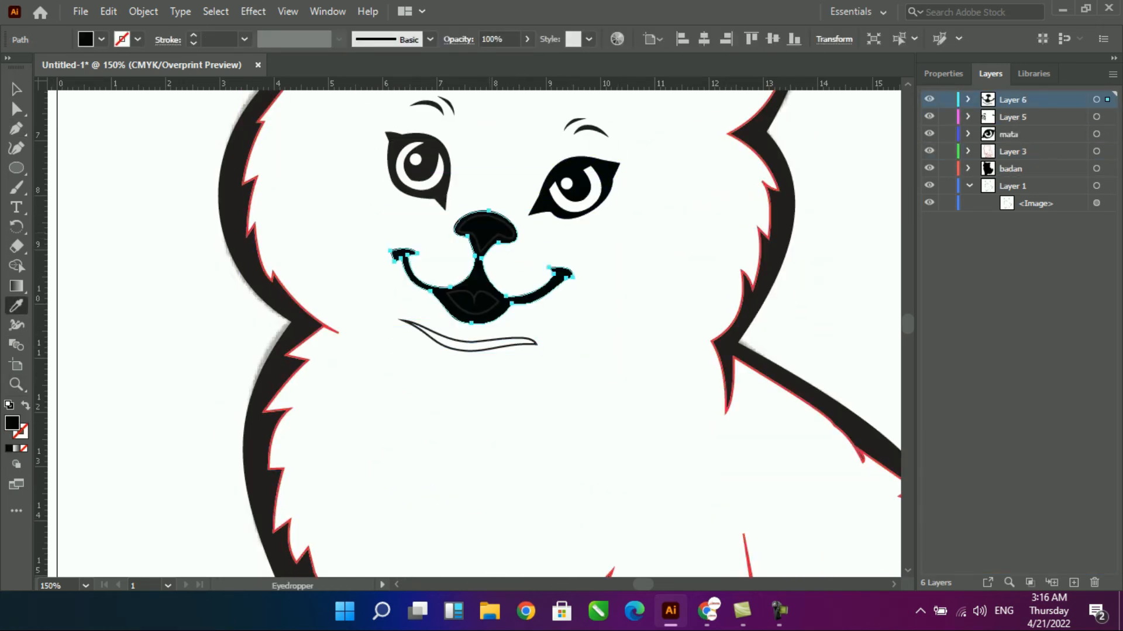
- Apply the inner body contour's white fill and red stroke to the nose and mouth interiors with the Eyedropper
{"action": "key", "text": "v"}
{"action": "left_click", "coordinate": [494, 239]}
{"action": "key", "text": "i"}
{"action": "left_click", "coordinate": [526, 260]}
{"action": "key", "text": "v"}
{"action": "left_click", "coordinate": [469, 313]}
{"action": "key", "text": "i"}
{"action": "left_click", "coordinate": [481, 332]}
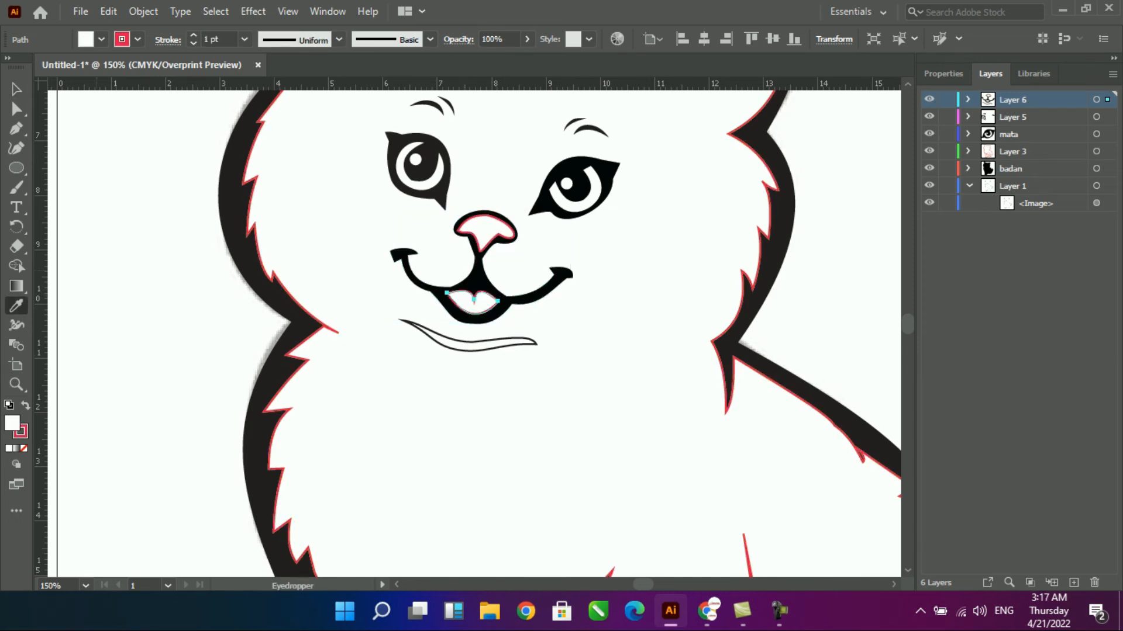
- Fill the chin line with black and no stroke, sampled from the mouth outline
{"action": "key", "text": "v"}
{"action": "left_click", "coordinate": [475, 342]}
{"action": "key", "text": "i"}
{"action": "left_click", "coordinate": [502, 326]}
{"action": "left_click", "coordinate": [522, 301]}
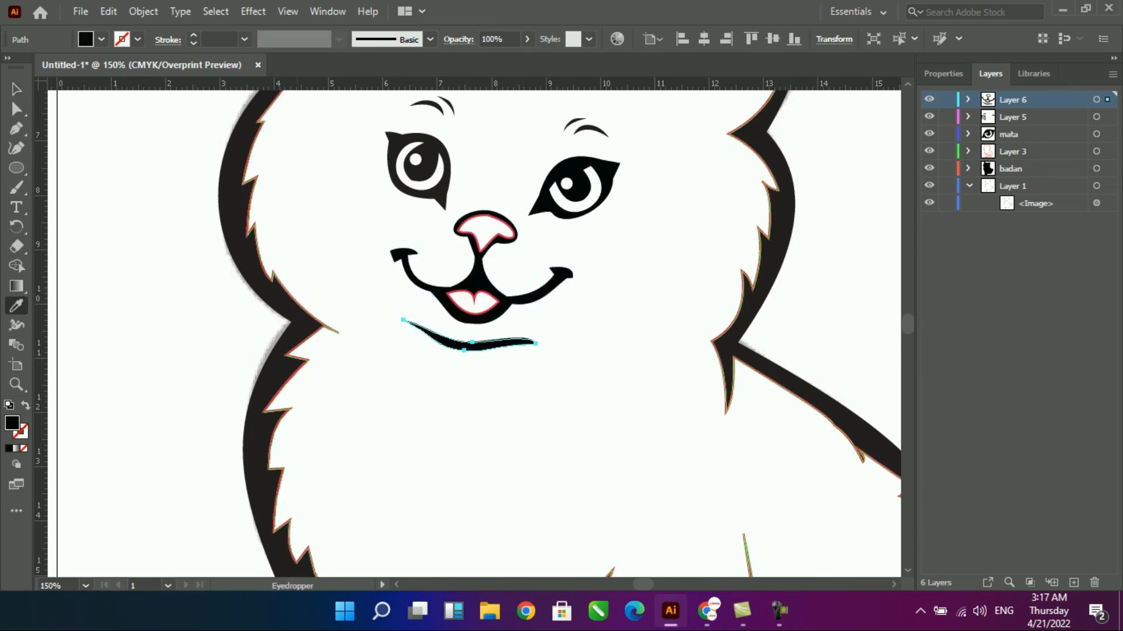
{"action": "key", "text": "v"}
{"action": "left_click", "coordinate": [608, 328]}
- Select all of the cat artwork and remove its stroke
{"action": "key", "text": "ctrl+minus"}
{"action": "key", "text": "ctrl+minus"}
{"action": "key", "text": "ctrl+minus"}
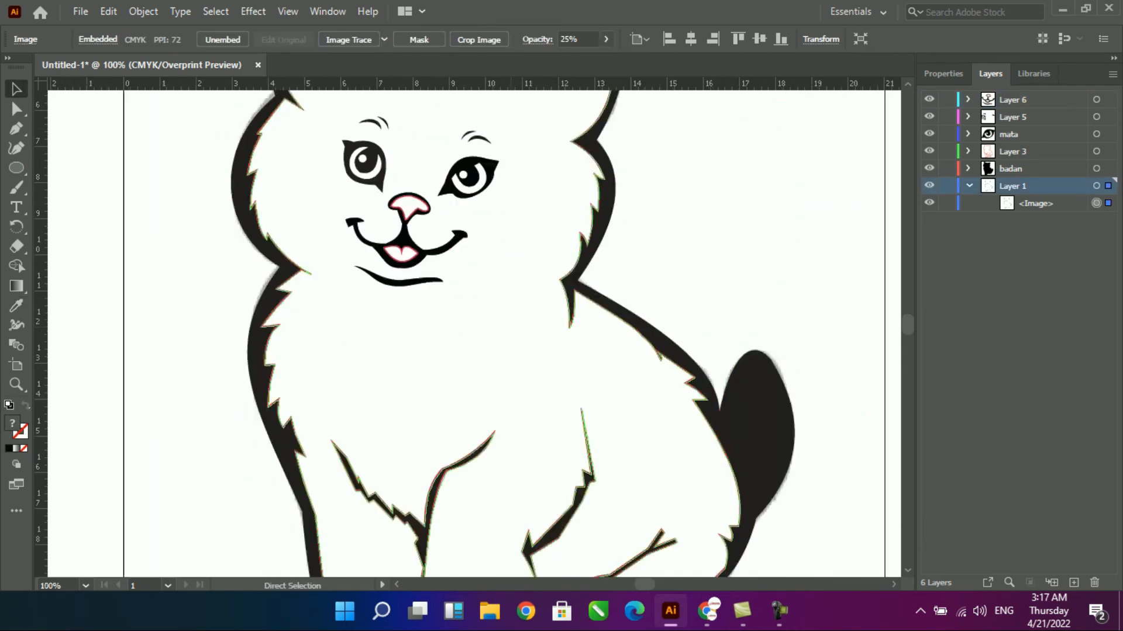
{"action": "left_click", "coordinate": [766, 304]}
{"action": "key", "text": "ctrl+a"}
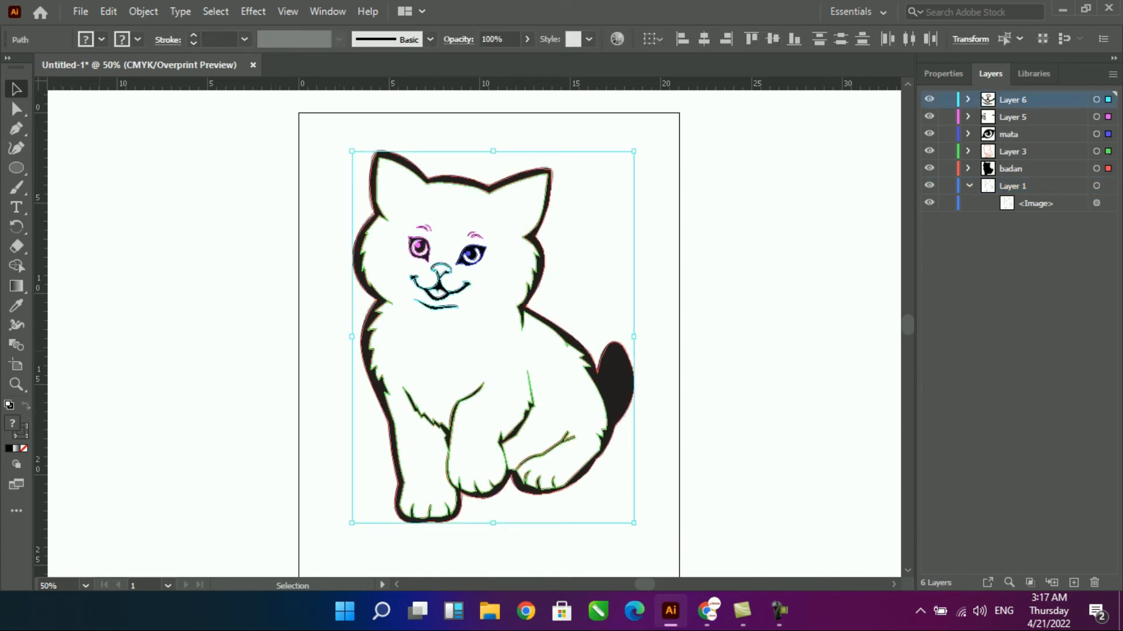
{"action": "left_click", "coordinate": [23, 435]}
{"action": "left_click", "coordinate": [24, 448]}
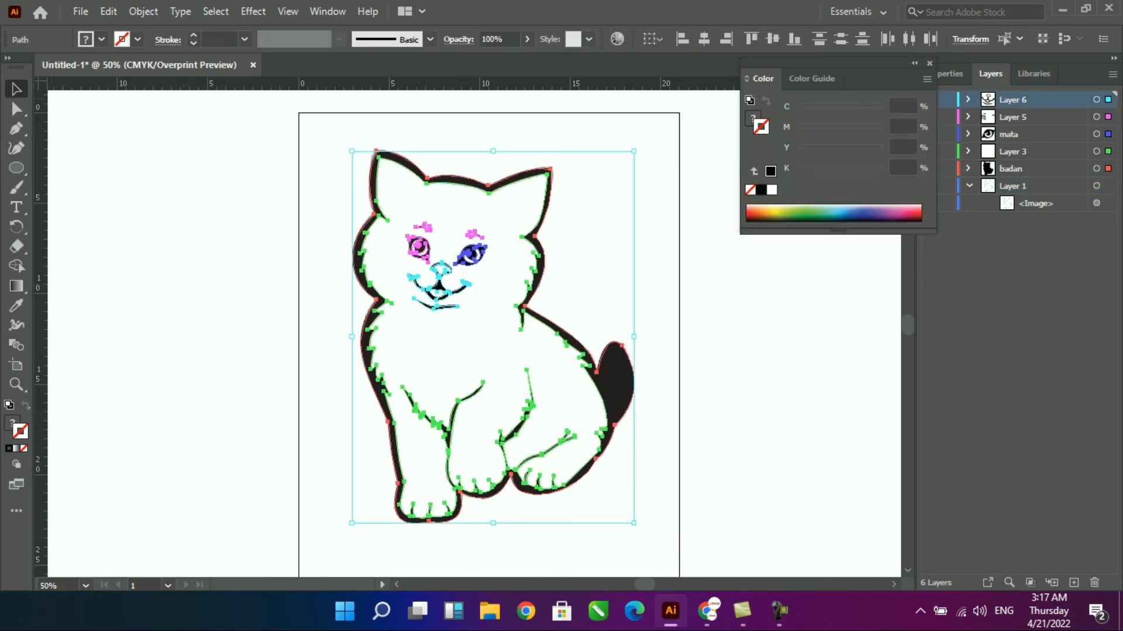
{"action": "left_click", "coordinate": [192, 375]}
- Expand Layer 3, close the floating Color controls, and toggle the body path's visibility to check it
{"action": "left_click", "coordinate": [421, 351]}
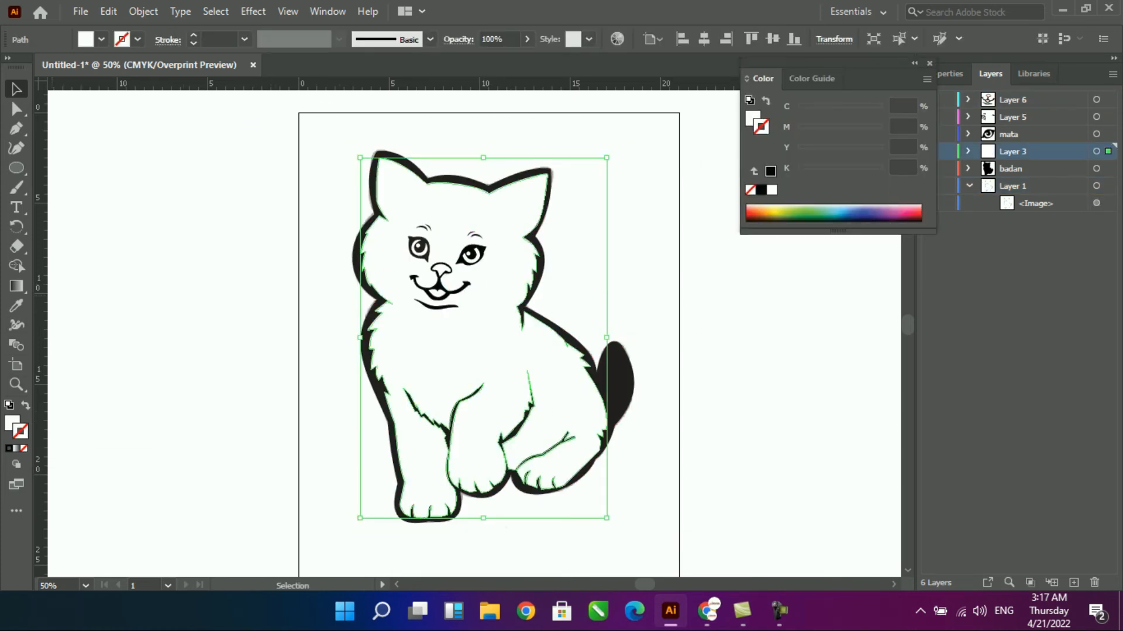
{"action": "left_click", "coordinate": [968, 151]}
{"action": "left_click", "coordinate": [1033, 169]}
{"action": "left_click", "coordinate": [929, 63]}
{"action": "left_click", "coordinate": [929, 168]}
{"action": "left_click", "coordinate": [929, 168]}
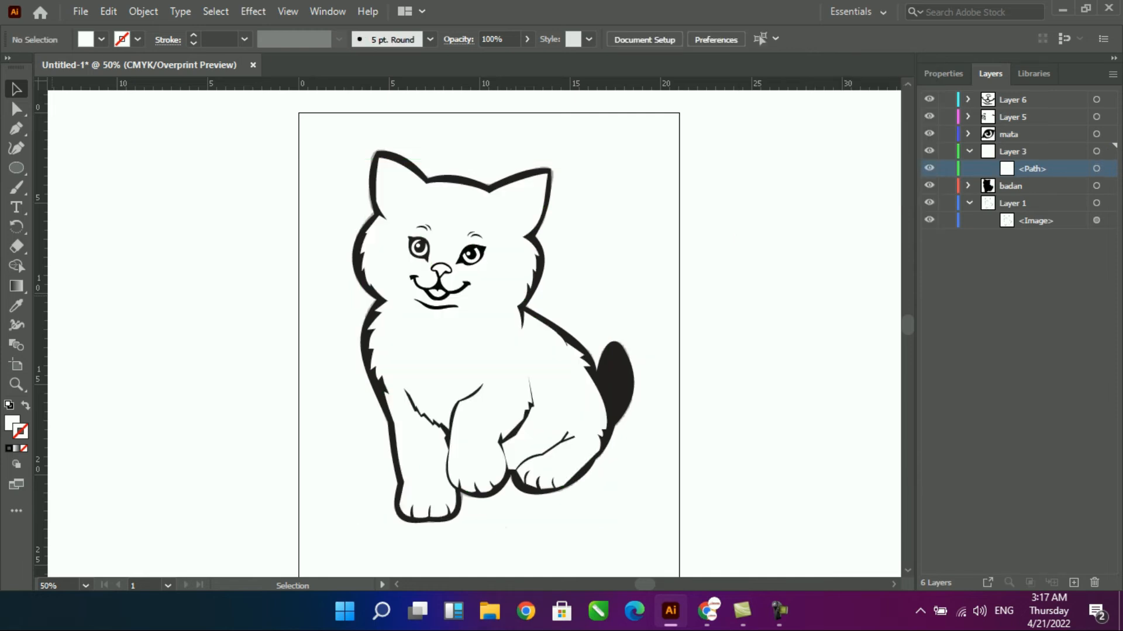
- Fill the Layer 3 body path with bright yellow, C 3.94, M 0, Y 92, K 0
{"action": "left_click", "coordinate": [421, 351]}
{"action": "double_click", "coordinate": [12, 423]}
{"action": "left_click_drag", "start_coordinate": [526, 145], "coordinate": [855, 138]}
{"action": "left_click", "coordinate": [879, 277]}
{"action": "left_click", "coordinate": [860, 234]}
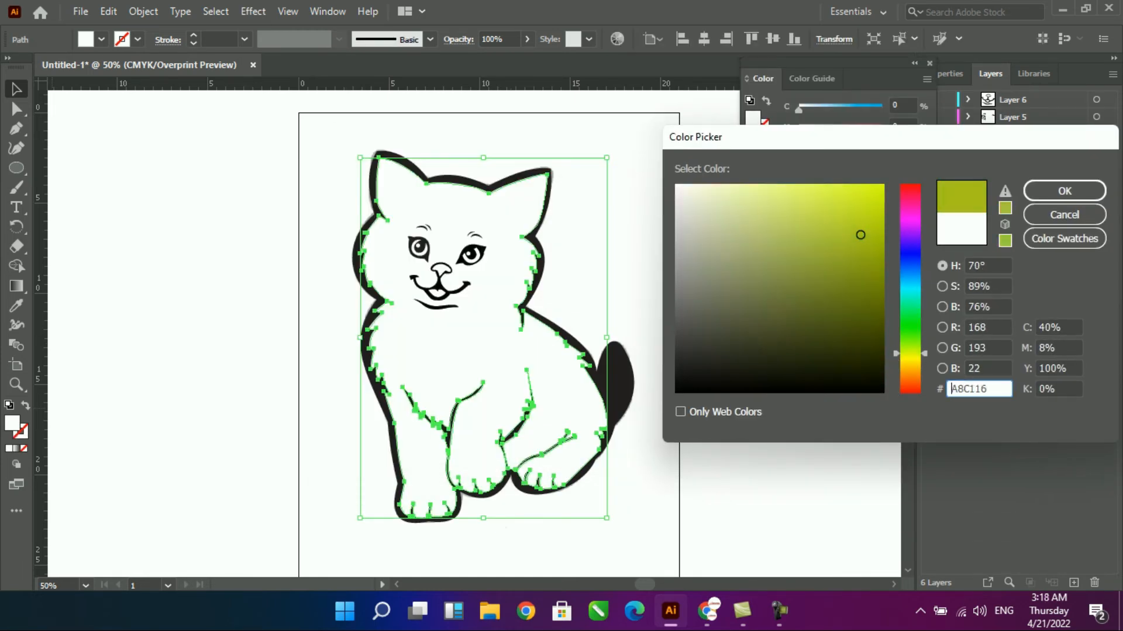
{"action": "left_click_drag", "start_coordinate": [860, 234], "coordinate": [875, 185]}
{"action": "left_click", "coordinate": [1064, 191]}
{"action": "left_click", "coordinate": [760, 339]}
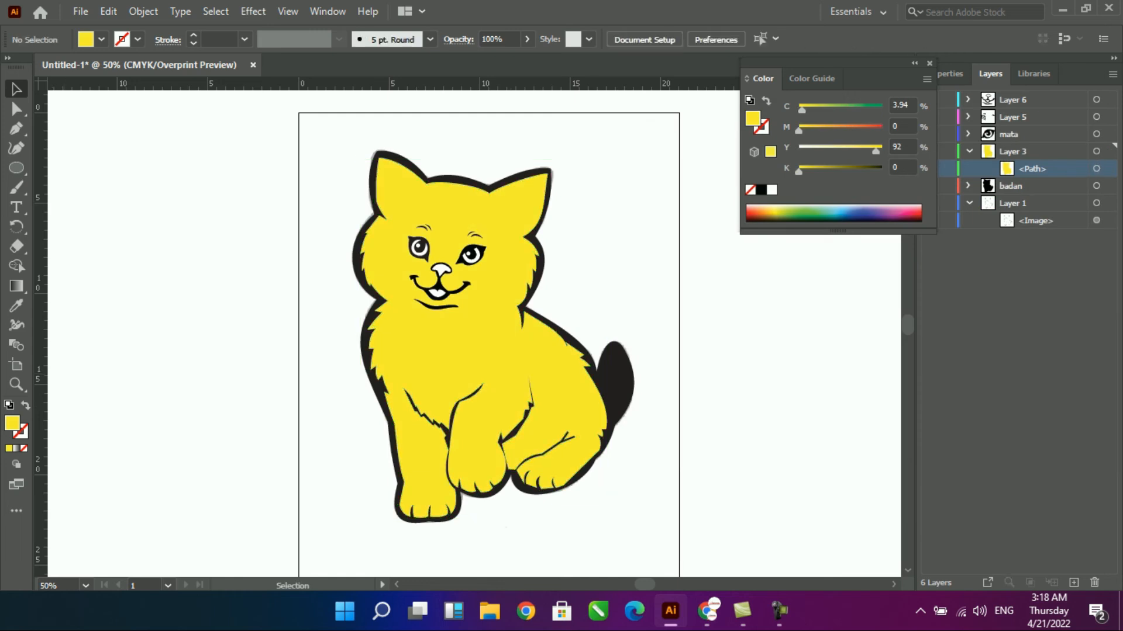
- Fill the mouth interior with light pink, hex FFA9A9
{"action": "left_click", "coordinate": [438, 292]}
{"action": "double_click", "coordinate": [752, 119]}
{"action": "left_click_drag", "start_coordinate": [761, 192], "coordinate": [745, 185]}
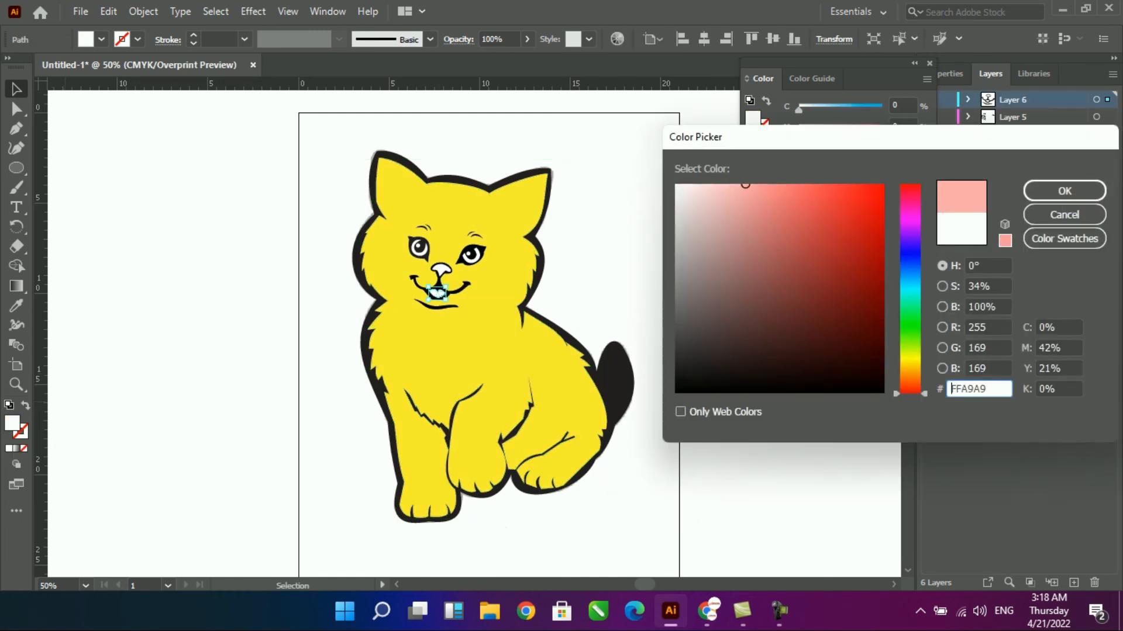
{"action": "left_click", "coordinate": [1064, 191]}
{"action": "left_click", "coordinate": [243, 333]}
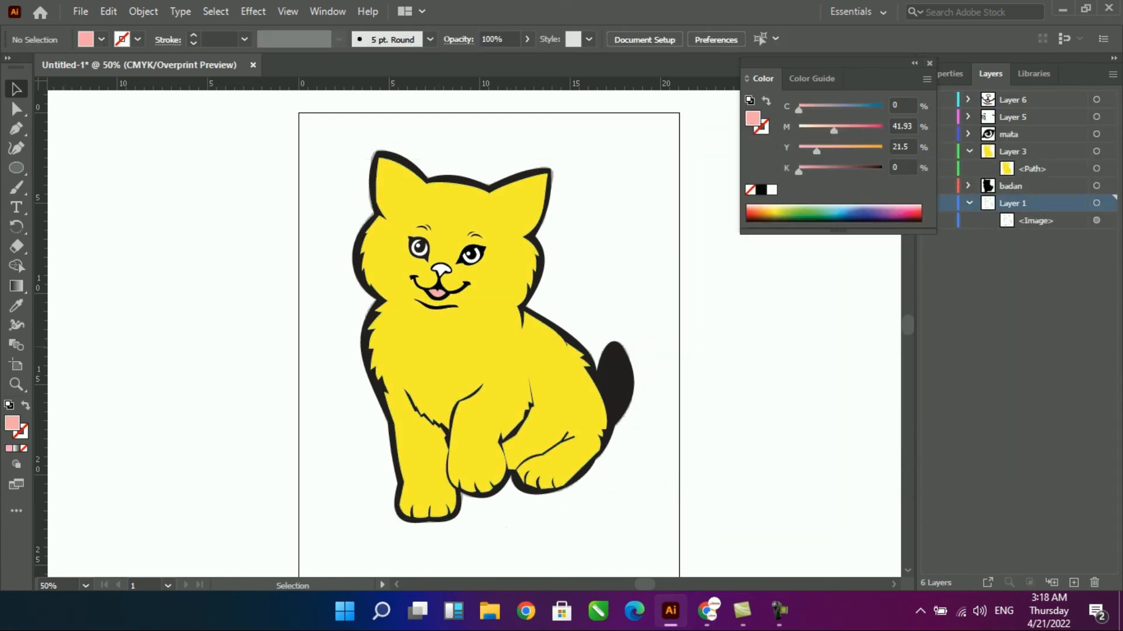
- Close the Color controls, hide every layer above Layer 1, and create a new layer directly above the sketch layer
{"action": "left_click", "coordinate": [929, 63]}
{"action": "left_click", "coordinate": [929, 100]}
{"action": "left_click", "coordinate": [929, 202]}
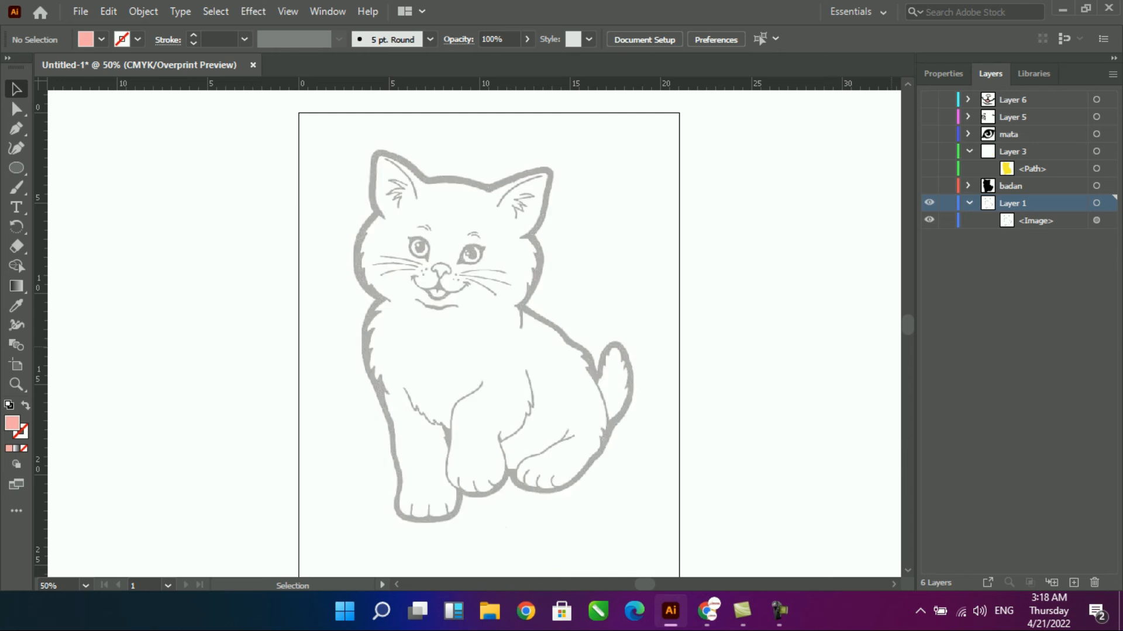
{"action": "left_click", "coordinate": [1017, 304]}
{"action": "left_click", "coordinate": [1020, 203]}
{"action": "left_click", "coordinate": [1074, 583]}
{"action": "left_click", "coordinate": [1035, 238]}
- Trace the left inner edge of the tail with the Pen tool, from the tail's base through the fur notches to the tip
{"action": "key", "text": "ctrl+space"}
{"action": "left_click_drag", "start_coordinate": [535, 294], "coordinate": [680, 484]}
{"action": "key", "text": "p"}
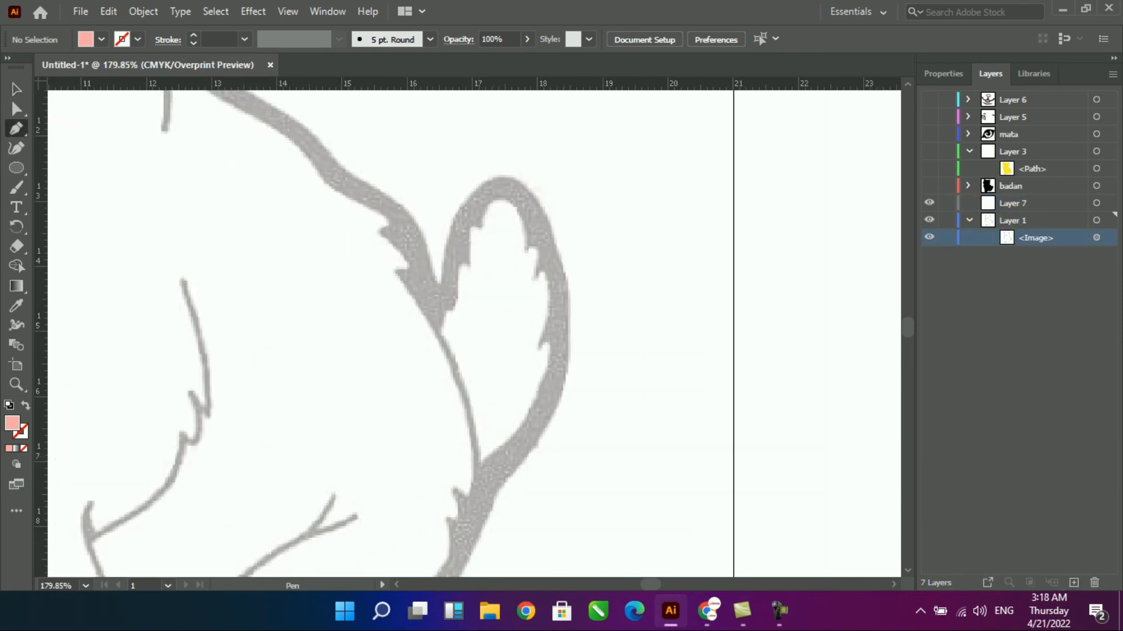
{"action": "left_click", "coordinate": [482, 460]}
{"action": "left_click", "coordinate": [439, 329]}
{"action": "left_click", "coordinate": [448, 307]}
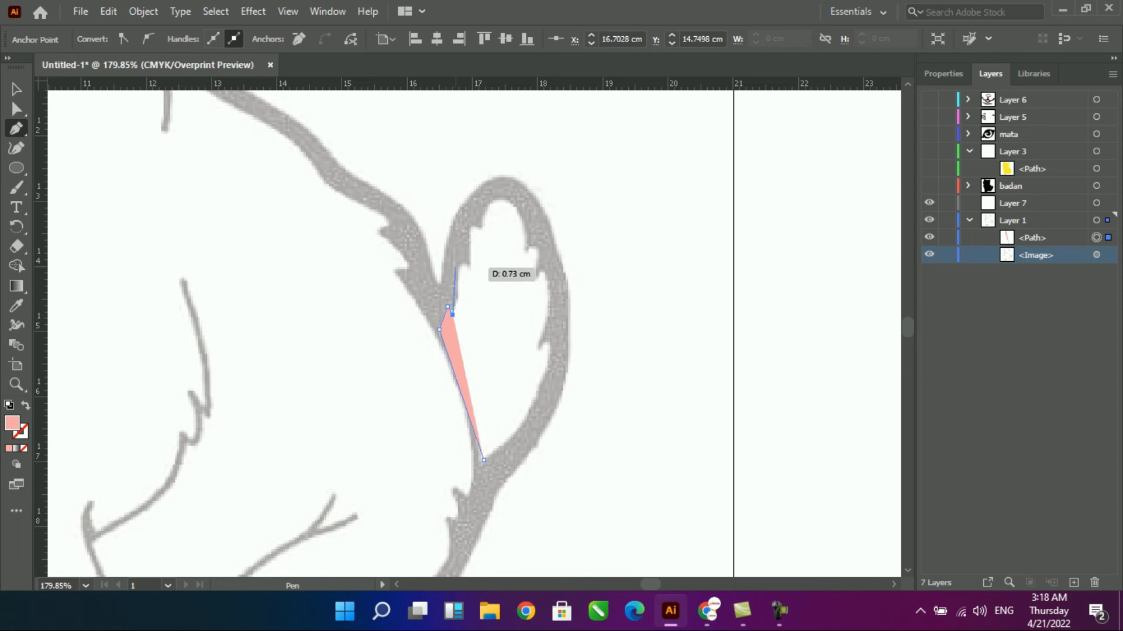
{"action": "left_click", "coordinate": [461, 256]}
{"action": "left_click", "coordinate": [469, 270]}
{"action": "left_click", "coordinate": [469, 224]}
{"action": "left_click", "coordinate": [484, 232]}
{"action": "left_click", "coordinate": [500, 197]}
- Trace the right inner edge of the tail down through its fur notches and close the path at the base
{"action": "left_click", "coordinate": [525, 252]}
{"action": "left_click", "coordinate": [533, 245]}
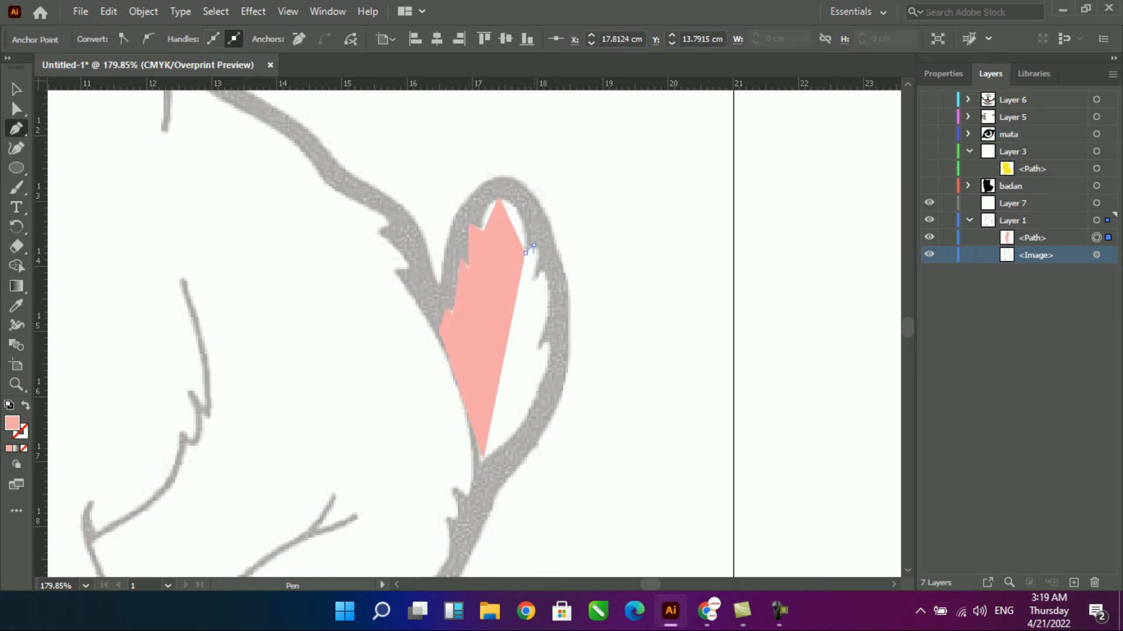
{"action": "left_click", "coordinate": [533, 291]}
{"action": "left_click", "coordinate": [543, 269]}
{"action": "left_click", "coordinate": [533, 351]}
{"action": "left_click", "coordinate": [546, 347]}
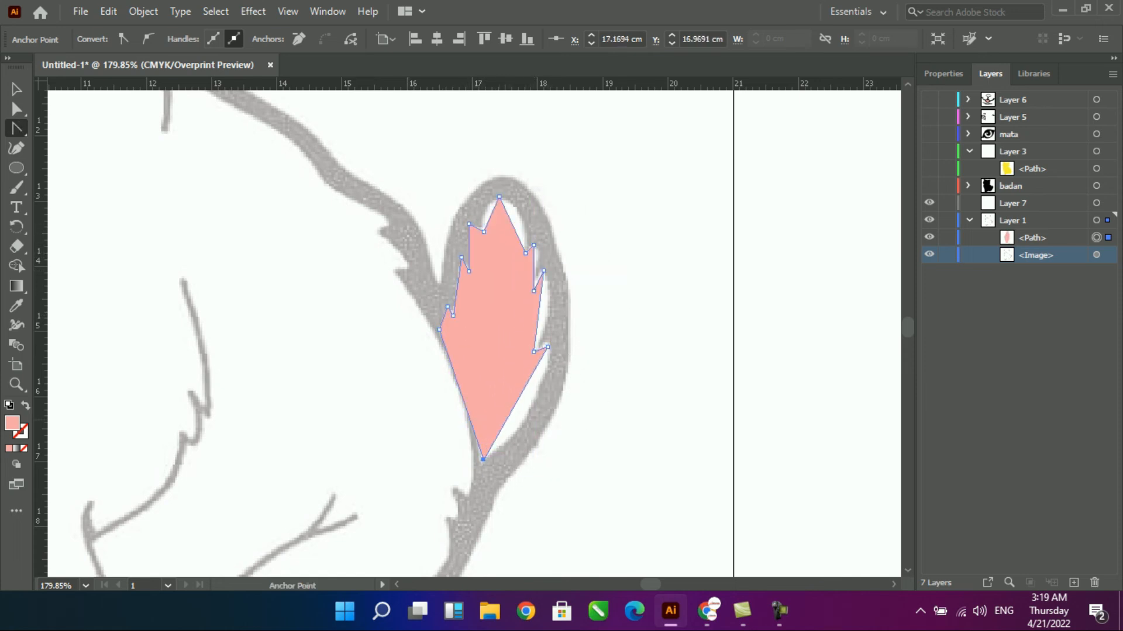
- Curve the straight segments of the tail path to follow the sketched inner contour and fur notches
{"action": "left_click_drag", "start_coordinate": [517, 398], "coordinate": [532, 410]}
{"action": "left_click_drag", "start_coordinate": [401, 180], "coordinate": [572, 381]}
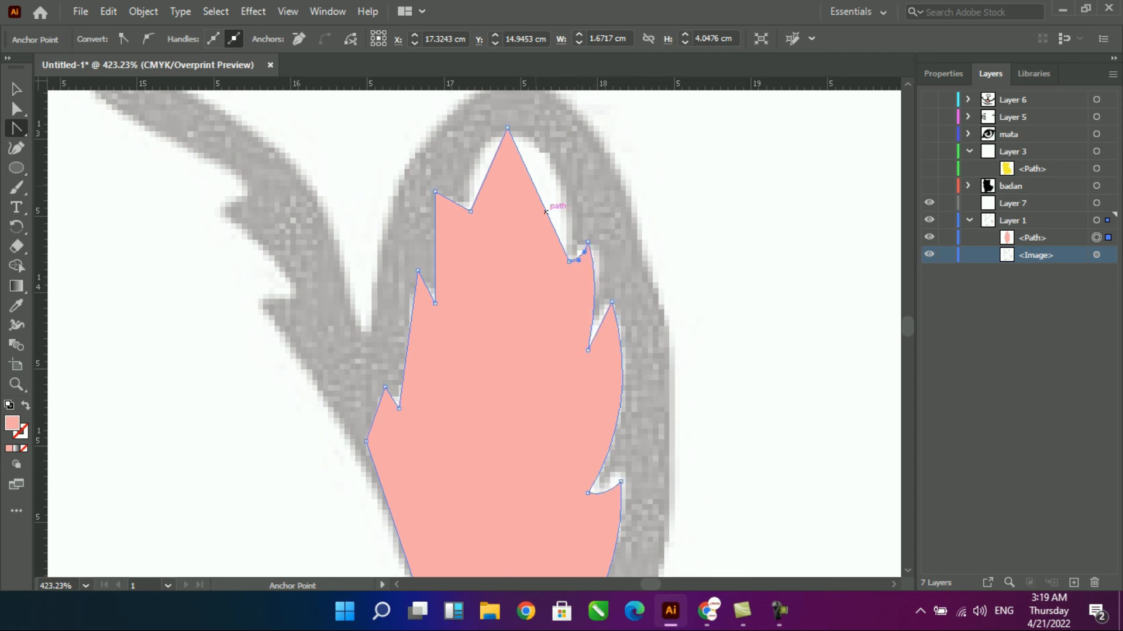
{"action": "left_click_drag", "start_coordinate": [550, 155], "coordinate": [551, 155]}
{"action": "left_click_drag", "start_coordinate": [489, 168], "coordinate": [476, 131]}
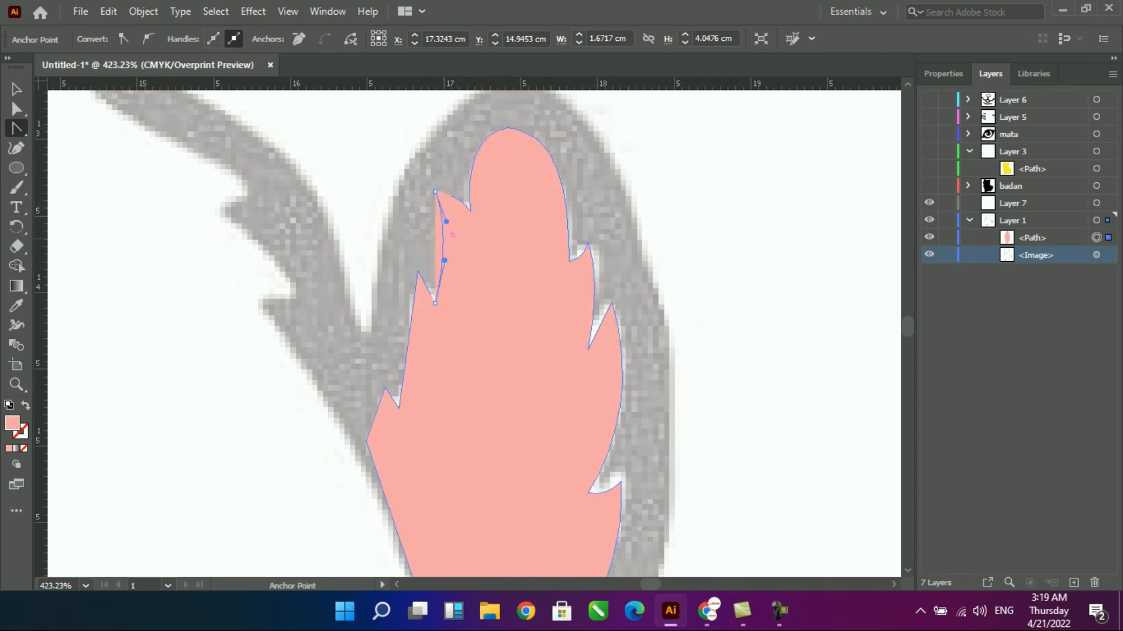
{"action": "key", "text": "shift+x"}
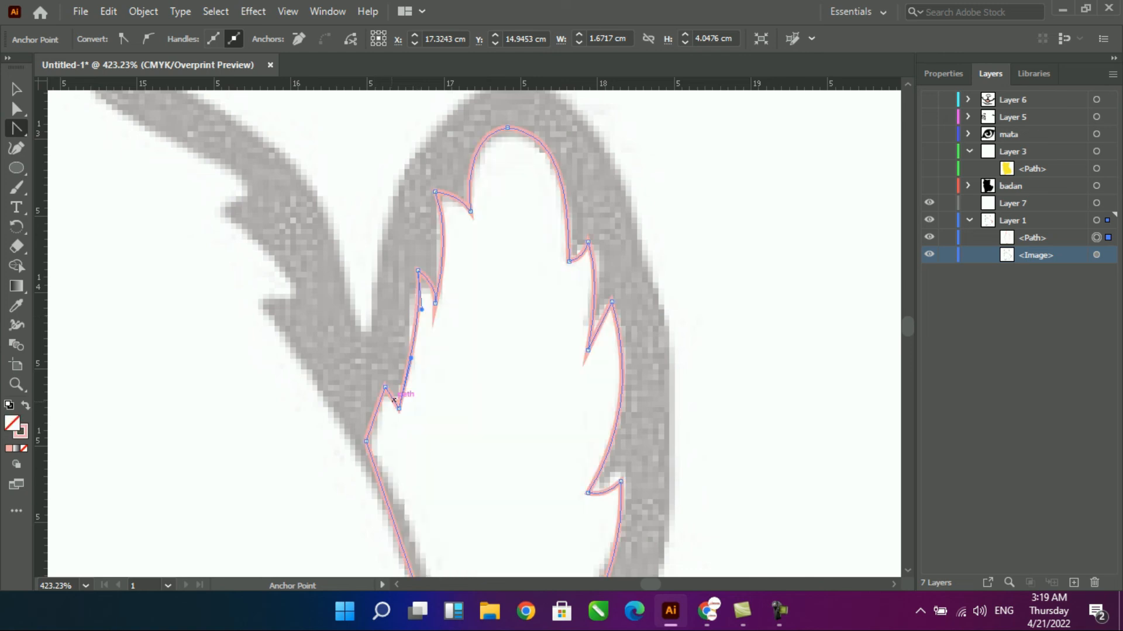
{"action": "scroll", "coordinate": [387, 504], "scroll_direction": "down", "scroll_amount": 3}
{"action": "left_click_drag", "start_coordinate": [413, 442], "coordinate": [425, 415]}
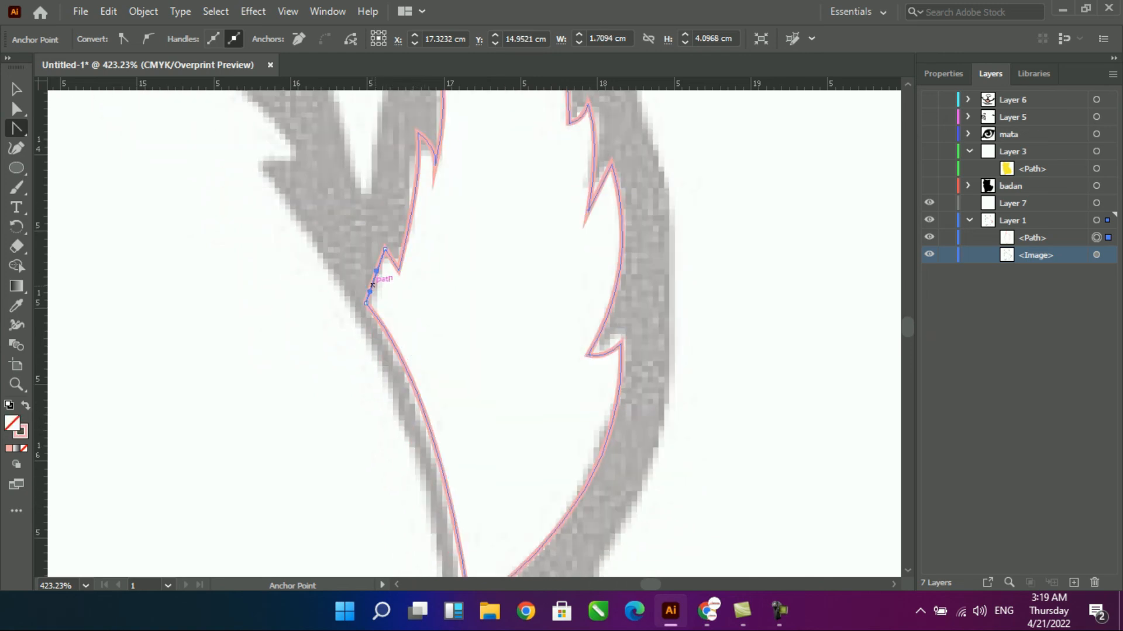
{"action": "scroll", "coordinate": [391, 278], "scroll_direction": "up", "scroll_amount": 4}
{"action": "key", "text": "v"}
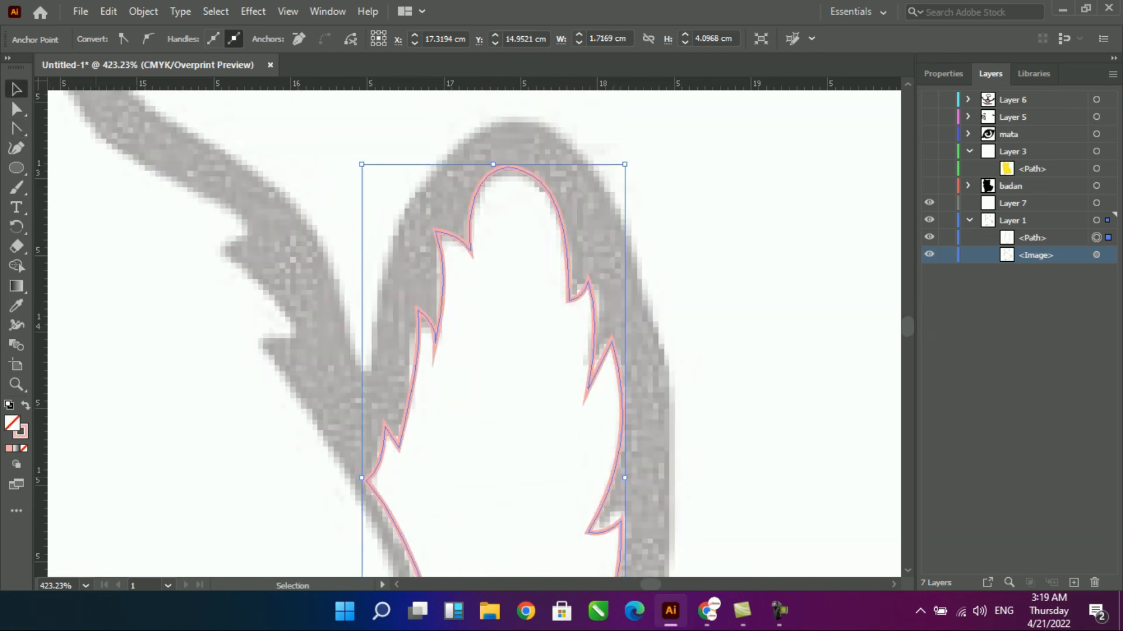
- Fill the inner tail shape with white and no stroke, and close the Color controls
{"action": "key", "text": "shift+x"}
{"action": "key", "text": "shift+x"}
{"action": "key", "text": "shift+x"}
{"action": "double_click", "coordinate": [12, 423]}
{"action": "left_click", "coordinate": [686, 193]}
{"action": "left_click", "coordinate": [1064, 215]}
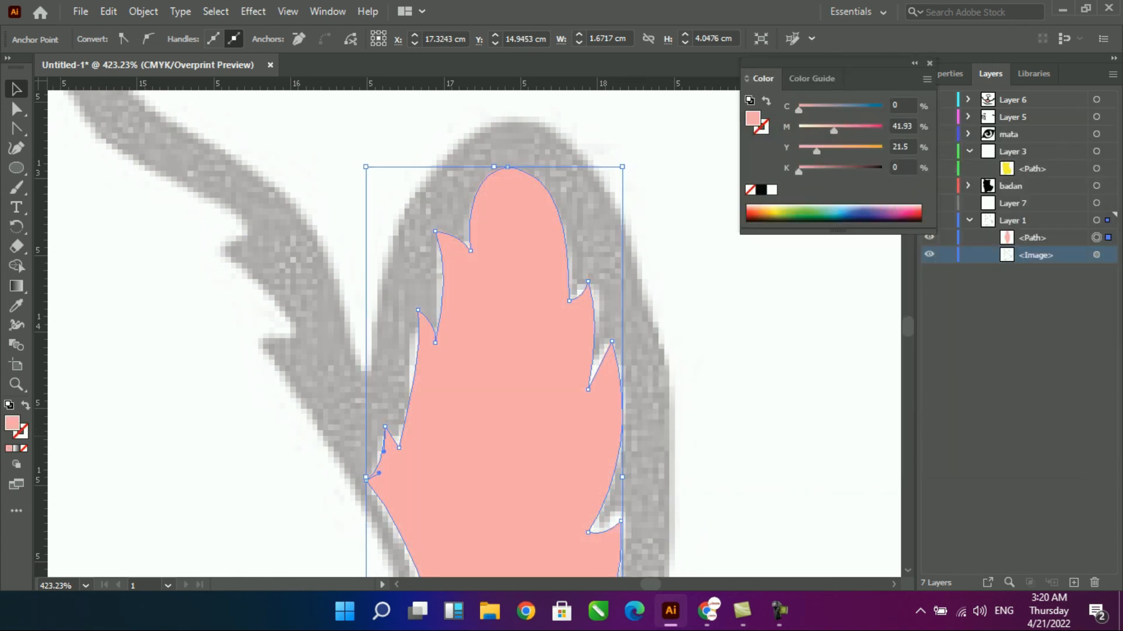
{"action": "left_click", "coordinate": [772, 190]}
{"action": "left_click", "coordinate": [929, 63]}
- Show all hidden layers, move the tail path into Layer 7, and place Layer 7 inside Layer 3 below the body path
{"action": "left_click_drag", "start_coordinate": [930, 134], "coordinate": [929, 99]}
{"action": "left_click", "coordinate": [1017, 351]}
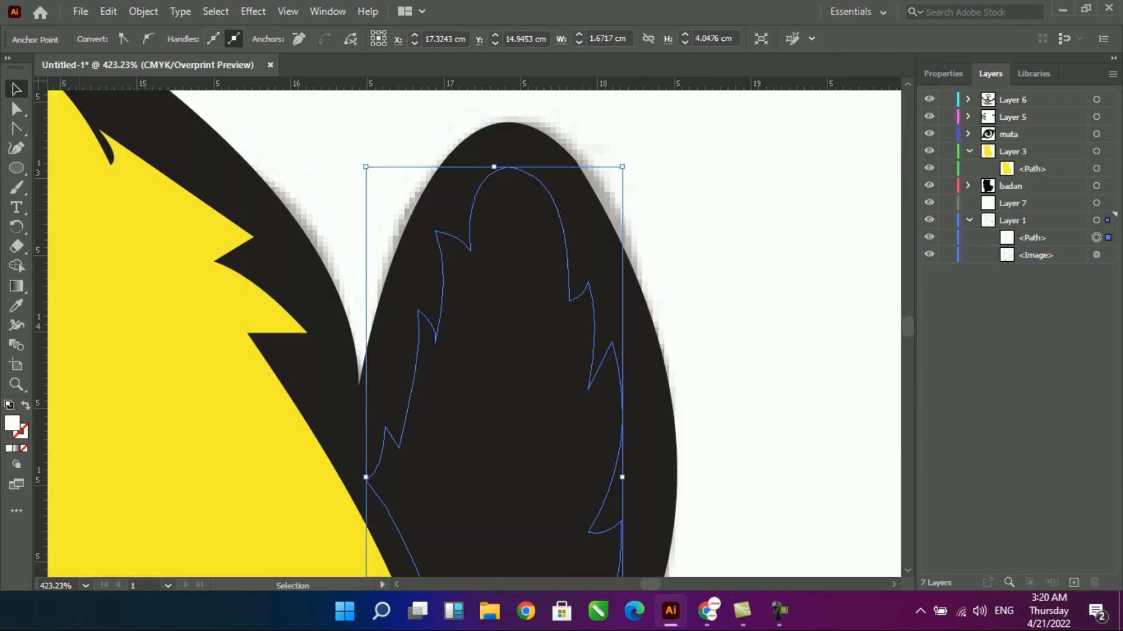
{"action": "left_click", "coordinate": [806, 280]}
{"action": "left_click_drag", "start_coordinate": [1033, 238], "coordinate": [1018, 177]}
- Fill the inner tail shape with the yellow sampled from the body
{"action": "left_click", "coordinate": [504, 374]}
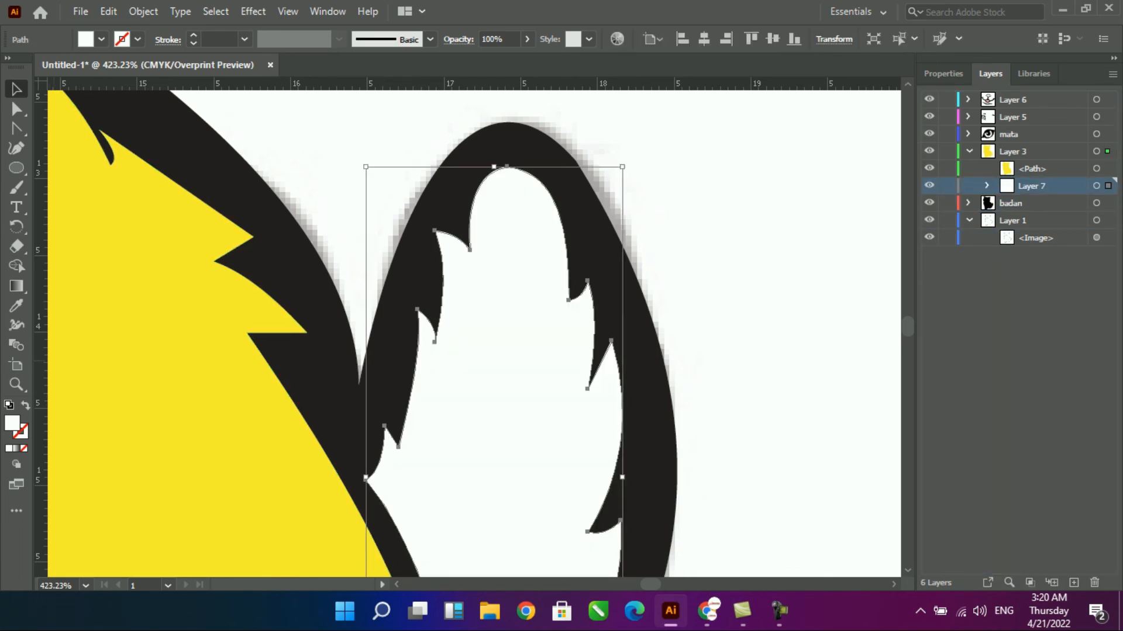
{"action": "key", "text": "i"}
{"action": "left_click", "coordinate": [263, 410]}
{"action": "key", "text": "v"}
{"action": "left_click", "coordinate": [831, 421]}
{"action": "scroll", "coordinate": [831, 421], "scroll_direction": "down", "scroll_amount": 5}
{"action": "key", "text": "ctrl+0"}
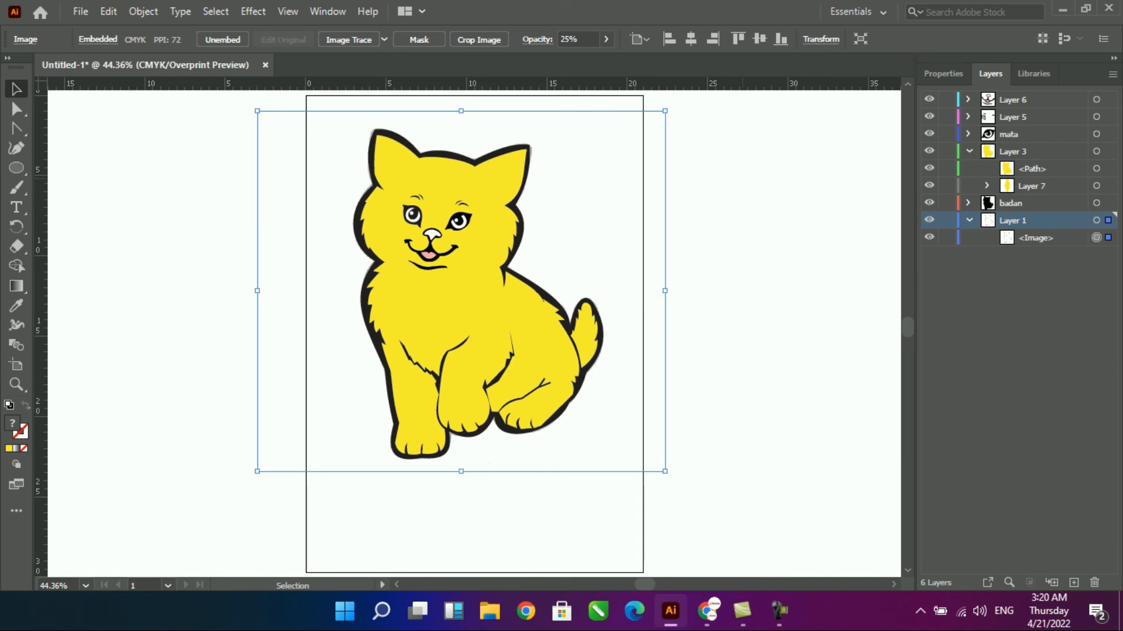
- Hide all artwork layers except the sketch in Layer 1, and create a new layer above Layer 6
{"action": "left_click", "coordinate": [754, 328]}
{"action": "left_click_drag", "start_coordinate": [339, 111], "coordinate": [592, 248]}
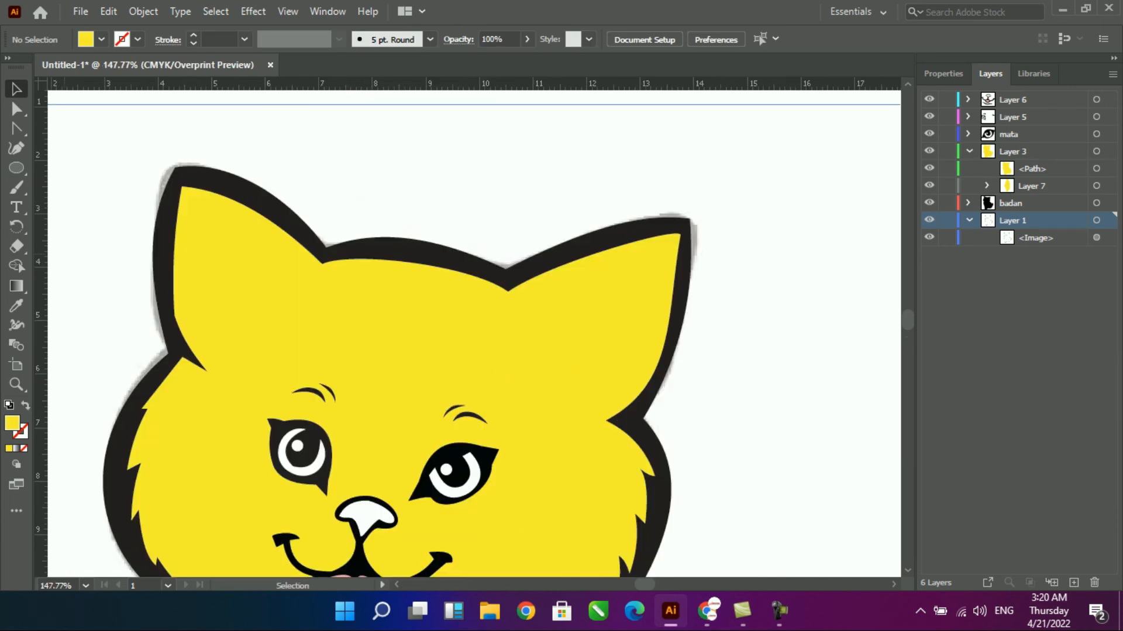
{"action": "left_click_drag", "start_coordinate": [929, 169], "coordinate": [929, 99]}
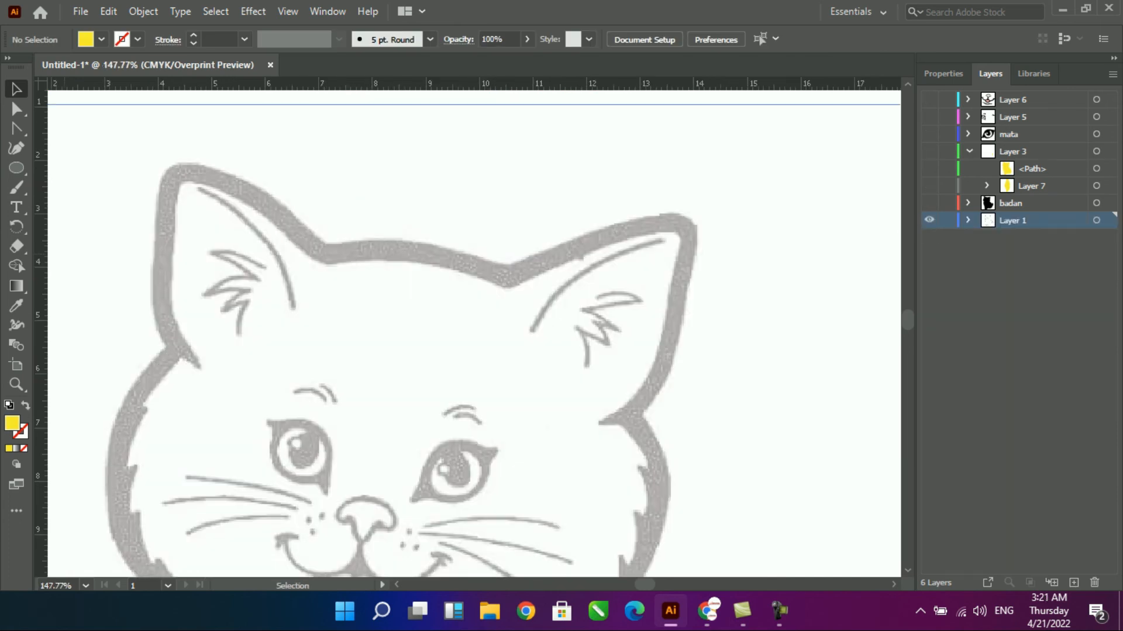
{"action": "left_click", "coordinate": [1017, 99]}
{"action": "left_click", "coordinate": [1074, 583]}
{"action": "scroll", "coordinate": [583, 309], "scroll_direction": "up", "scroll_amount": 3}
{"action": "left_click_drag", "start_coordinate": [582, 309], "coordinate": [595, 416]}
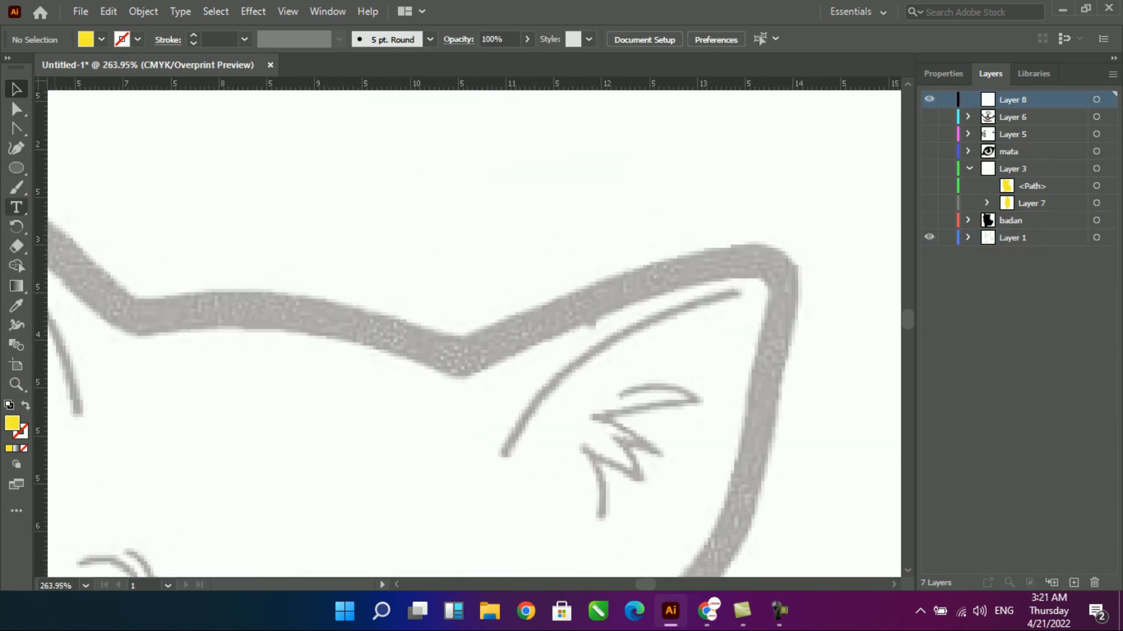
{"action": "left_click", "coordinate": [16, 148]}
{"action": "left_click", "coordinate": [735, 290]}
{"action": "left_click", "coordinate": [499, 457]}
{"action": "left_click", "coordinate": [543, 440]}
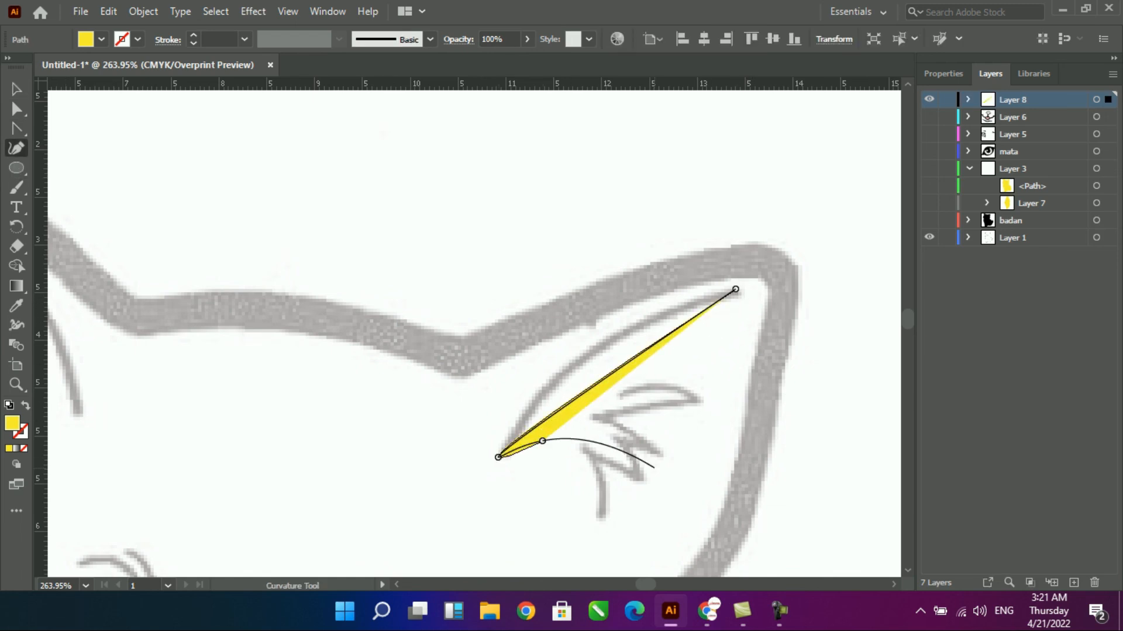
{"action": "key", "text": "ctrl+z"}
{"action": "key", "text": "ctrl+z"}
{"action": "key", "text": "ctrl+z"}
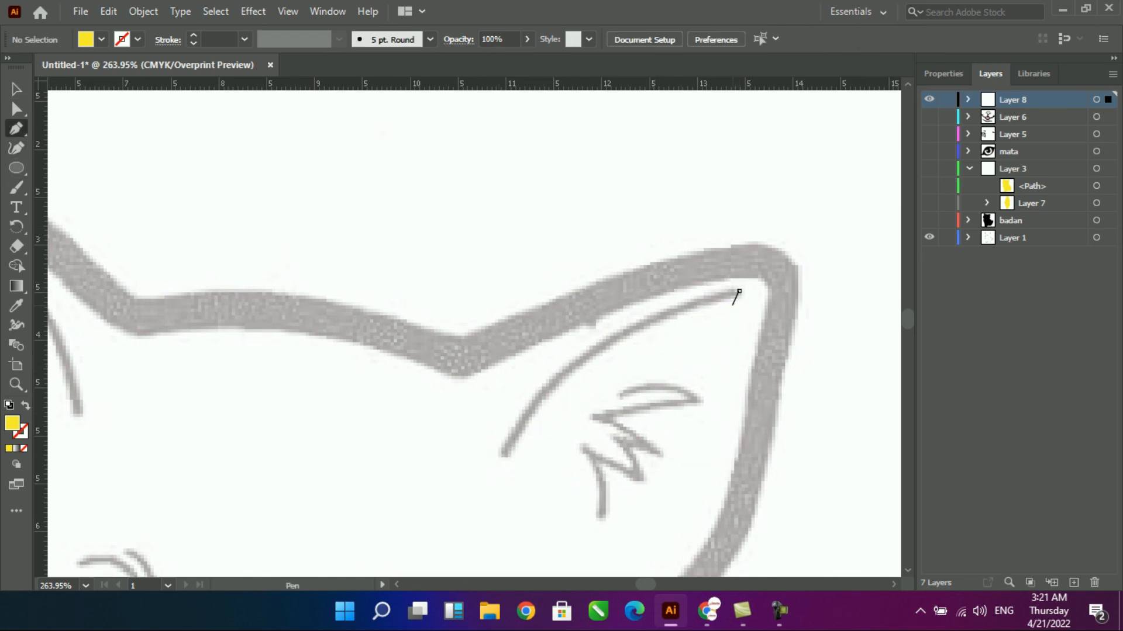
- Trace the long inner line of the right ear with the Pen tool and curve both sides into a thin crescent
{"action": "left_click", "coordinate": [739, 291]}
{"action": "left_click", "coordinate": [502, 458]}
{"action": "left_click", "coordinate": [739, 291]}
{"action": "left_click_drag", "start_coordinate": [629, 368], "coordinate": [609, 353]}
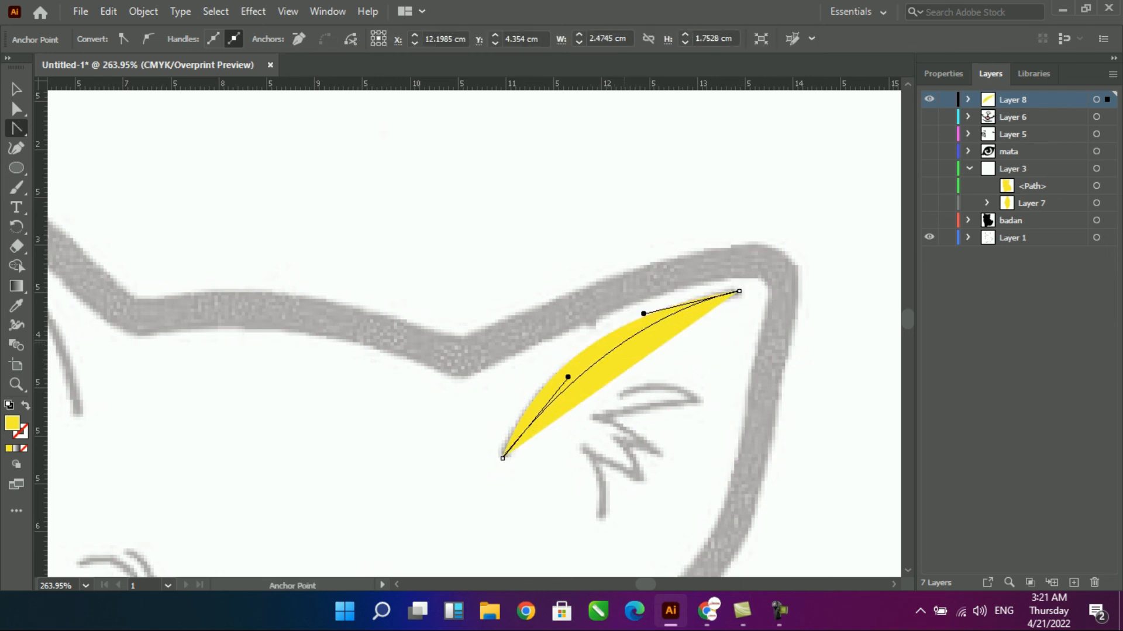
{"action": "left_click_drag", "start_coordinate": [643, 314], "coordinate": [749, 296]}
{"action": "mouse_move", "coordinate": [620, 363]}
{"action": "left_mouse_down"}
{"action": "mouse_move", "coordinate": [612, 349]}
{"action": "mouse_move", "coordinate": [605, 357]}
{"action": "mouse_move", "coordinate": [614, 346]}
{"action": "left_mouse_up"}
{"action": "key", "text": "ctrl+z"}
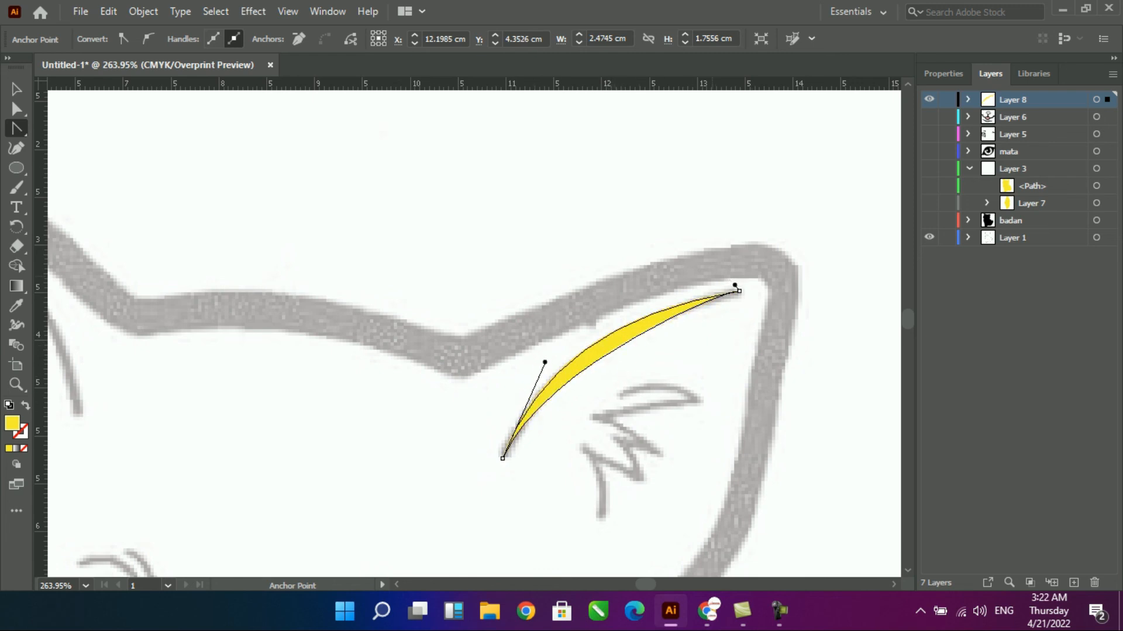
- Trace the outer zigzag side of the right ear's fur tuft, from its upper end down to the lower tip
{"action": "left_click_drag", "start_coordinate": [497, 284], "coordinate": [762, 576]}
{"action": "left_click", "coordinate": [447, 273]}
{"action": "left_click", "coordinate": [596, 287]}
{"action": "left_click", "coordinate": [451, 318]}
{"action": "left_click", "coordinate": [526, 375]}
{"action": "left_click", "coordinate": [474, 368]}
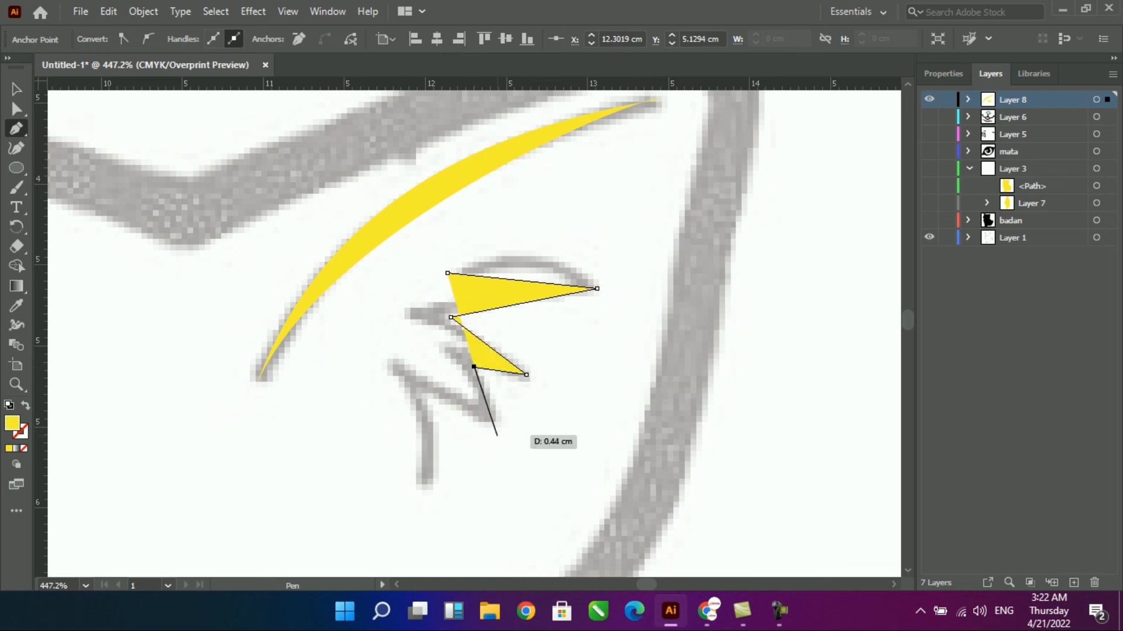
{"action": "left_click", "coordinate": [497, 431]}
{"action": "left_click", "coordinate": [428, 391]}
{"action": "left_click", "coordinate": [428, 489]}
{"action": "left_click", "coordinate": [380, 358]}
- Swap the fill and stroke, then trace the fur tuft's other side back to the start and close the path
{"action": "key", "text": "shift+x"}
{"action": "left_click", "coordinate": [471, 399]}
{"action": "left_click", "coordinate": [439, 347]}
{"action": "left_click", "coordinate": [475, 352]}
{"action": "left_click", "coordinate": [403, 315]}
{"action": "left_click", "coordinate": [536, 288]}
{"action": "left_click", "coordinate": [447, 273]}
- Curve the top and lower edges of the right ear's fur tuft, and swap its fill and stroke for a solid yellow shape
{"action": "left_click_drag", "start_coordinate": [523, 281], "coordinate": [529, 255]}
{"action": "left_click_drag", "start_coordinate": [501, 282], "coordinate": [512, 274]}
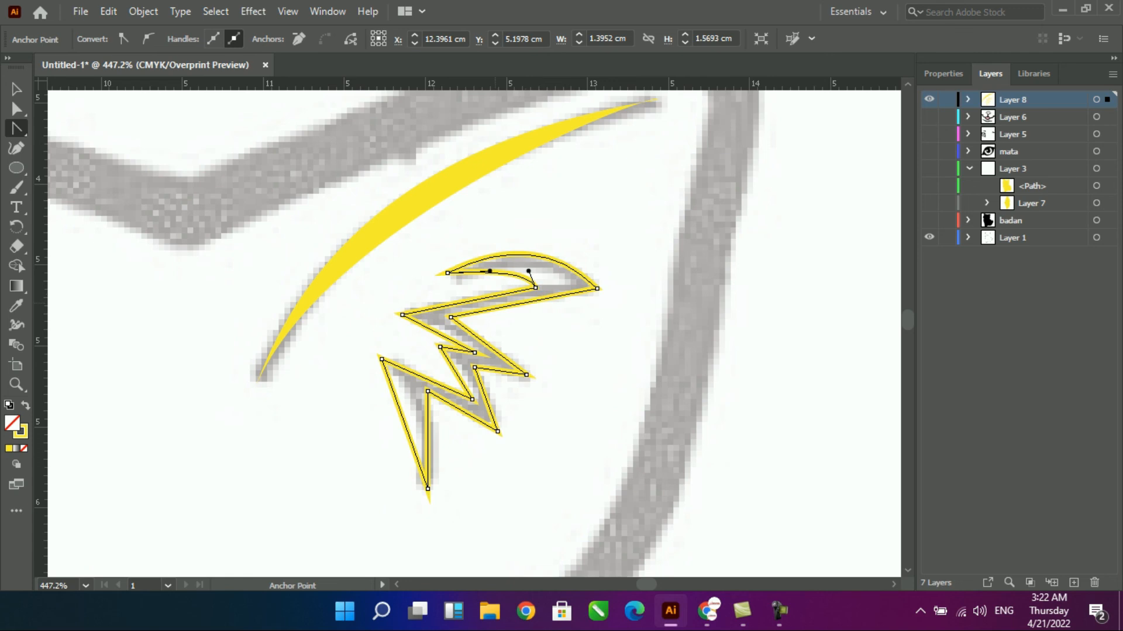
{"action": "left_click_drag", "start_coordinate": [428, 439], "coordinate": [409, 410]}
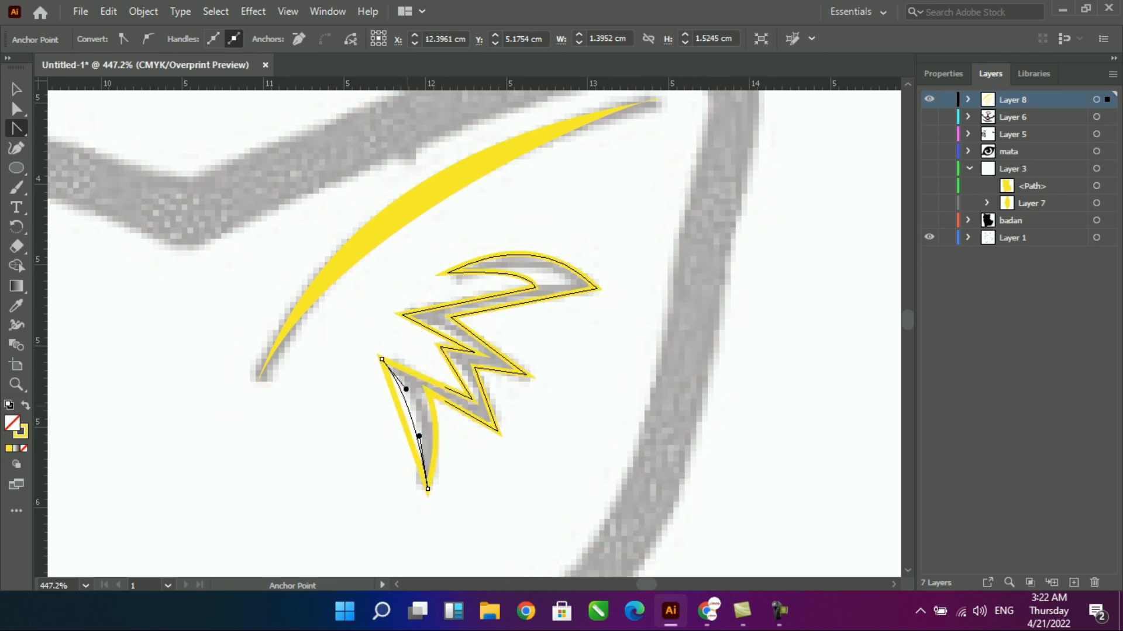
{"action": "scroll", "coordinate": [475, 333], "scroll_direction": "down", "scroll_amount": 1}
{"action": "key", "text": "shift+x"}
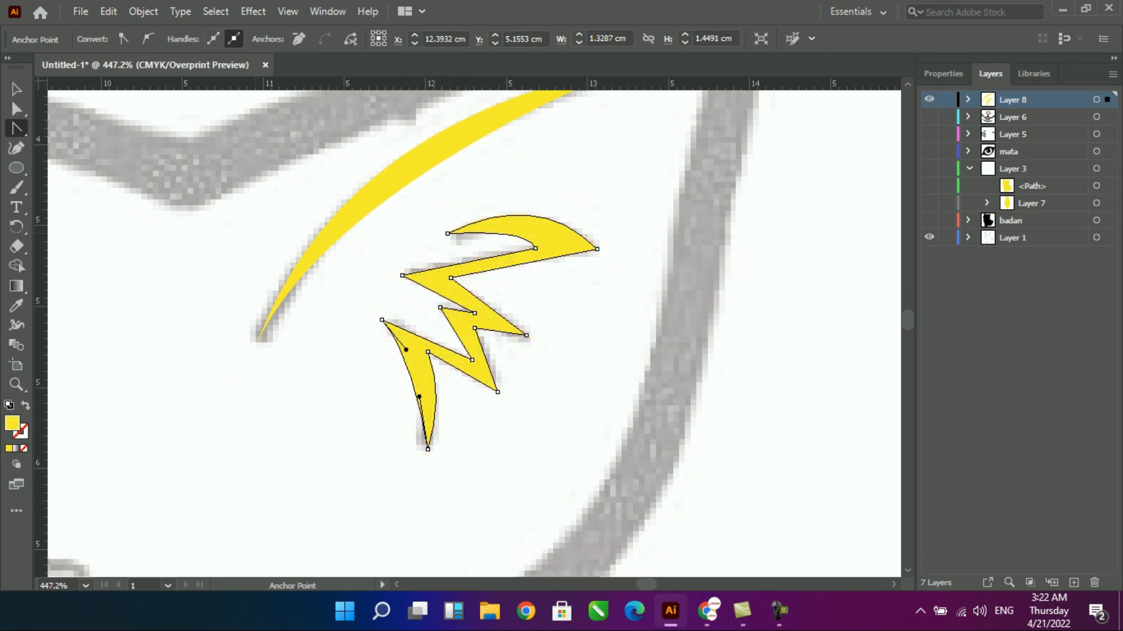
- Trace the left ear's long inner line as a narrow shape from its lower end to the ear tip and back with the Pen tool
{"action": "key", "text": "v"}
{"action": "key", "text": "space"}
{"action": "mouse_move", "coordinate": [82, 269]}
{"action": "left_mouse_down"}
{"action": "mouse_move", "coordinate": [946, 359]}
{"action": "mouse_move", "coordinate": [1110, 460]}
{"action": "left_mouse_up"}
{"action": "left_click_drag", "start_coordinate": [565, 370], "coordinate": [574, 421]}
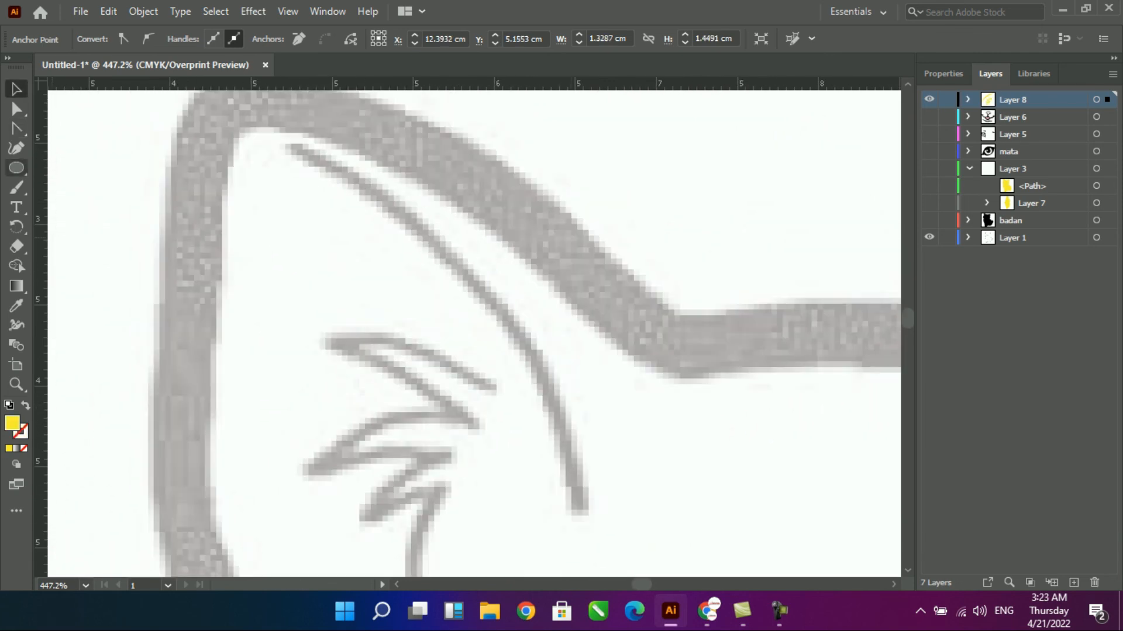
{"action": "left_click", "coordinate": [587, 502]}
{"action": "left_click", "coordinate": [305, 145]}
{"action": "left_click", "coordinate": [291, 153]}
{"action": "left_click", "coordinate": [571, 503]}
- Curve the sides of the left ear's inner line to follow the sketch, showing it as an unfilled yellow outline
{"action": "key", "text": "shift+c"}
{"action": "mouse_move", "coordinate": [447, 324]}
{"action": "left_mouse_down"}
{"action": "mouse_move", "coordinate": [499, 303]}
{"action": "mouse_move", "coordinate": [494, 289]}
{"action": "mouse_move", "coordinate": [464, 306]}
{"action": "mouse_move", "coordinate": [480, 301]}
{"action": "left_mouse_up"}
{"action": "key", "text": "shift+x"}
{"action": "left_click", "coordinate": [296, 150]}
{"action": "scroll", "coordinate": [293, 148], "scroll_direction": "down", "scroll_amount": 3}
{"action": "key", "text": "v"}
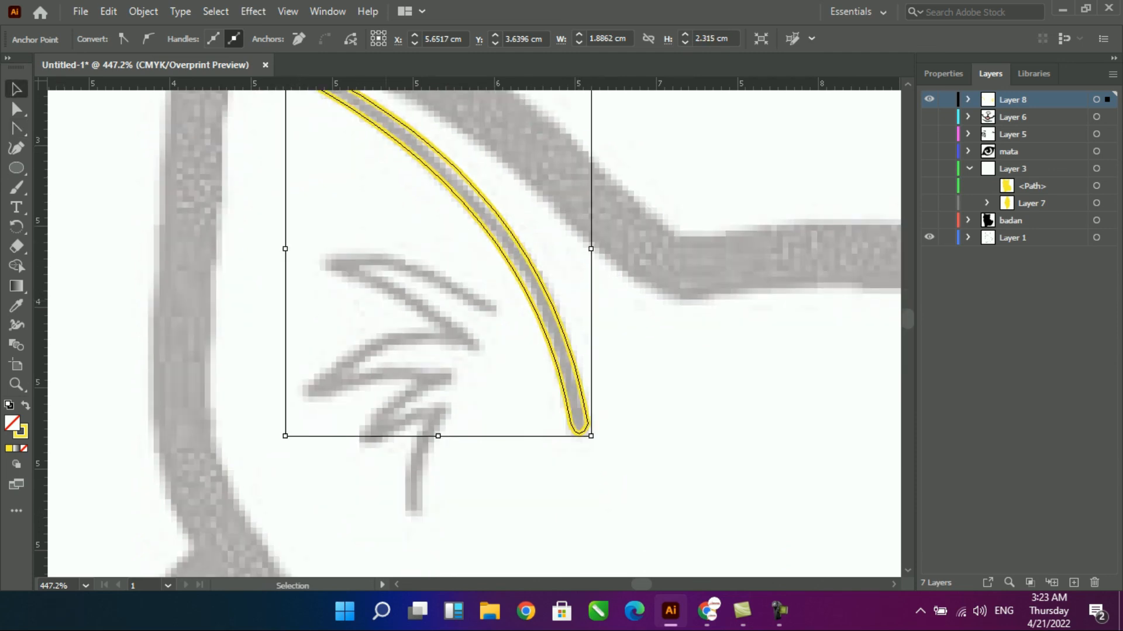
- Trace one zigzag side of the left ear's fur tuft with the Pen tool, from its lower end up to the upper end
{"action": "key", "text": "p"}
{"action": "left_click", "coordinate": [421, 509]}
{"action": "left_click", "coordinate": [446, 402]}
{"action": "left_click", "coordinate": [372, 428]}
{"action": "left_click", "coordinate": [459, 376]}
{"action": "left_click", "coordinate": [341, 375]}
{"action": "left_click", "coordinate": [484, 352]}
{"action": "left_click", "coordinate": [383, 279]}
{"action": "left_click", "coordinate": [494, 307]}
- Trace the other zigzag side of the left ear's fur tuft back down towards its lower end
{"action": "left_click", "coordinate": [319, 255]}
{"action": "left_click", "coordinate": [420, 321]}
{"action": "left_click", "coordinate": [299, 394]}
{"action": "left_click", "coordinate": [407, 386]}
{"action": "left_click", "coordinate": [354, 446]}
{"action": "left_click", "coordinate": [425, 417]}
- Bend the left fur tuft's edges to match the sketch, round its upper end, and swap fill and stroke for solid yellow
{"action": "key", "text": "shift+c"}
{"action": "left_click_drag", "start_coordinate": [404, 277], "coordinate": [428, 281]}
{"action": "left_click_drag", "start_coordinate": [422, 310], "coordinate": [428, 307]}
{"action": "left_click_drag", "start_coordinate": [362, 356], "coordinate": [351, 349]}
{"action": "left_click_drag", "start_coordinate": [425, 361], "coordinate": [413, 349]}
{"action": "left_click_drag", "start_coordinate": [417, 459], "coordinate": [409, 464]}
{"action": "left_click_drag", "start_coordinate": [414, 513], "coordinate": [415, 515]}
{"action": "left_click_drag", "start_coordinate": [492, 308], "coordinate": [501, 309]}
{"action": "scroll", "coordinate": [501, 310], "scroll_direction": "up", "scroll_amount": 4}
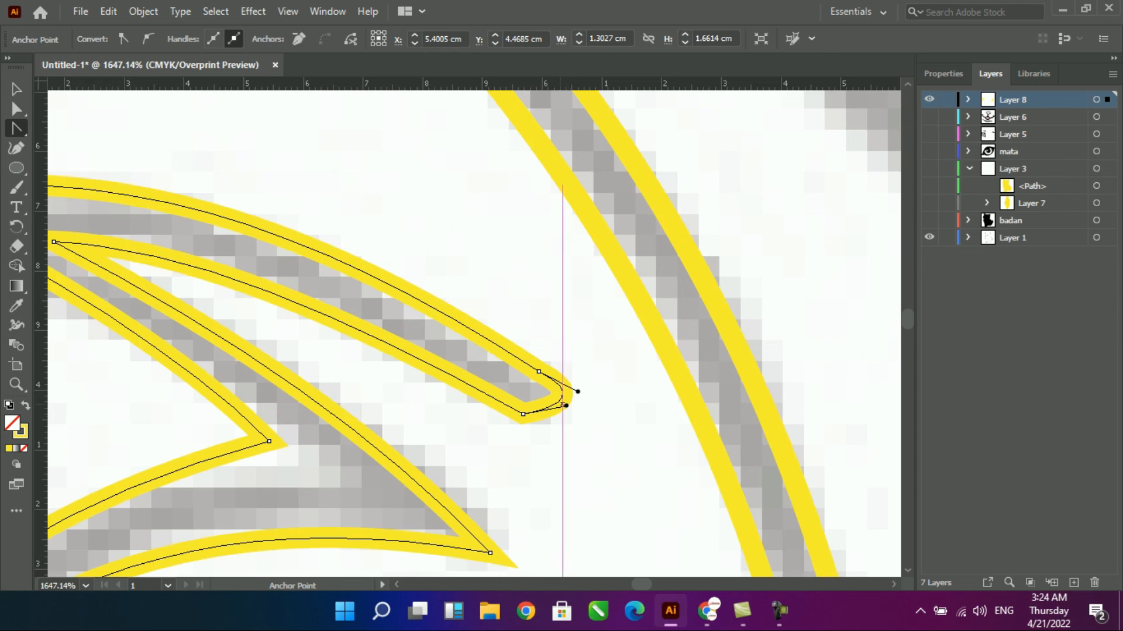
{"action": "key", "text": "shift+x"}
{"action": "key", "text": "v"}
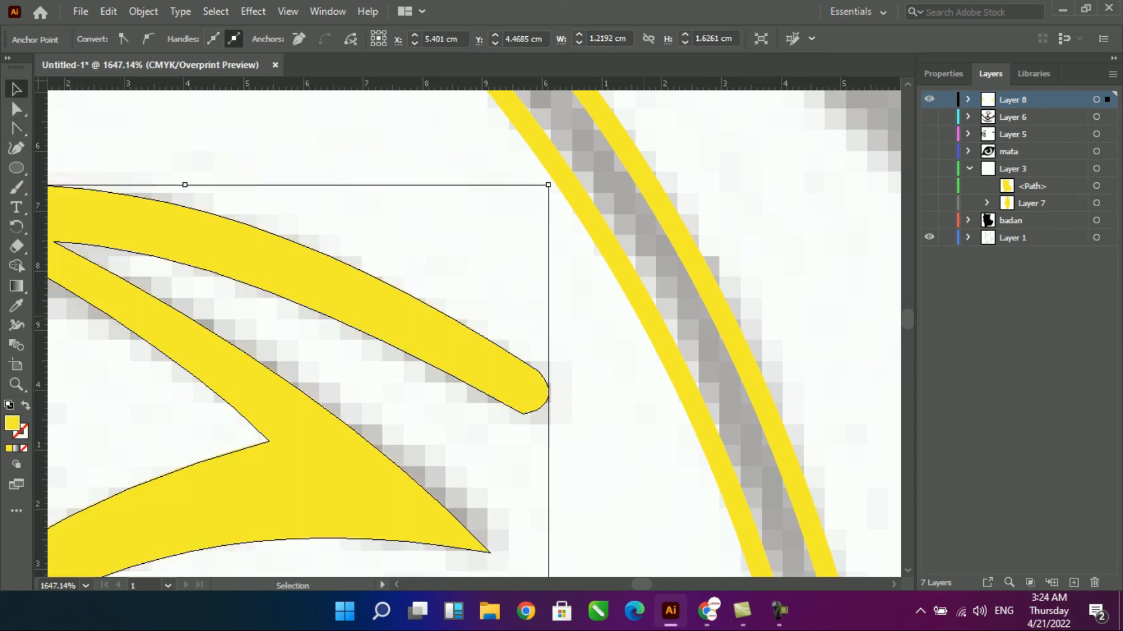
- Select the left ear's long inner line and swap its fill and stroke for a solid yellow shape
{"action": "left_click", "coordinate": [647, 308]}
{"action": "key", "text": "shift+c"}
{"action": "key", "text": "shift+v"}
{"action": "key", "text": "ctrl+z"}
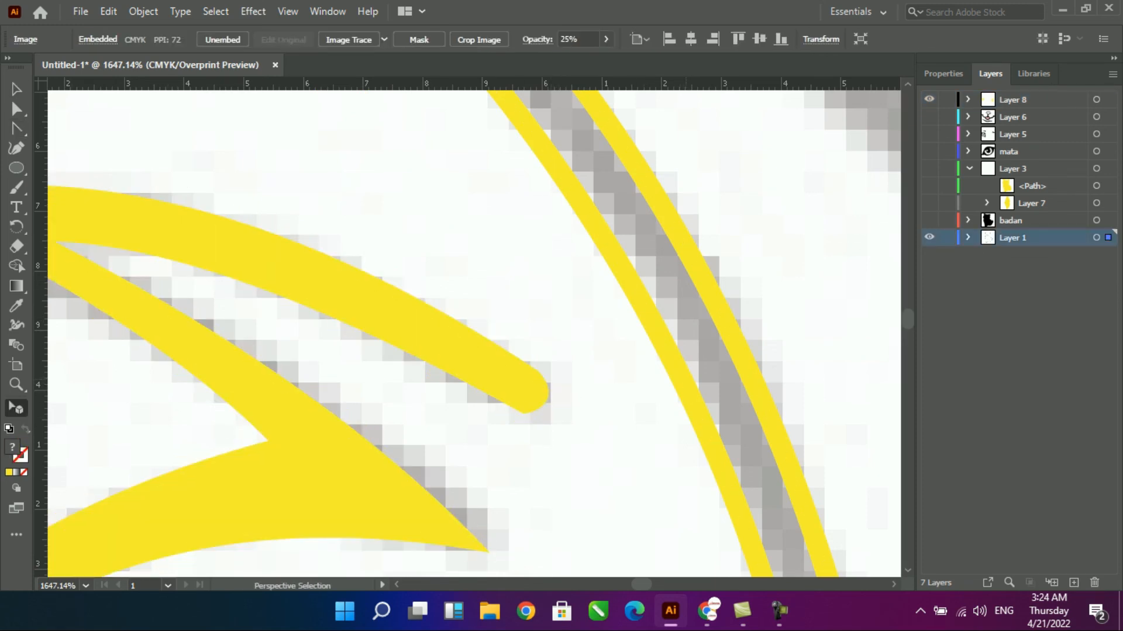
{"action": "left_click", "coordinate": [754, 374]}
{"action": "key", "text": "shift+x"}
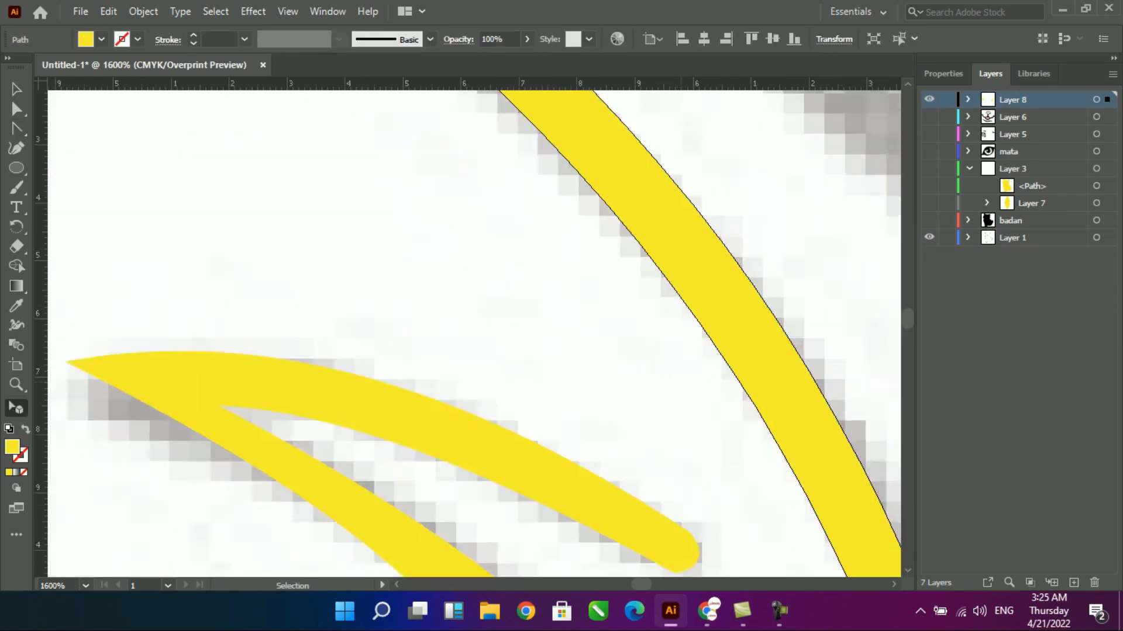
- Show all the hidden artwork layers, expand Layer 8, and hide the yellow fill in Layer 3
{"action": "key", "text": "ctrl+1"}
{"action": "left_click_drag", "start_coordinate": [929, 117], "coordinate": [929, 220]}
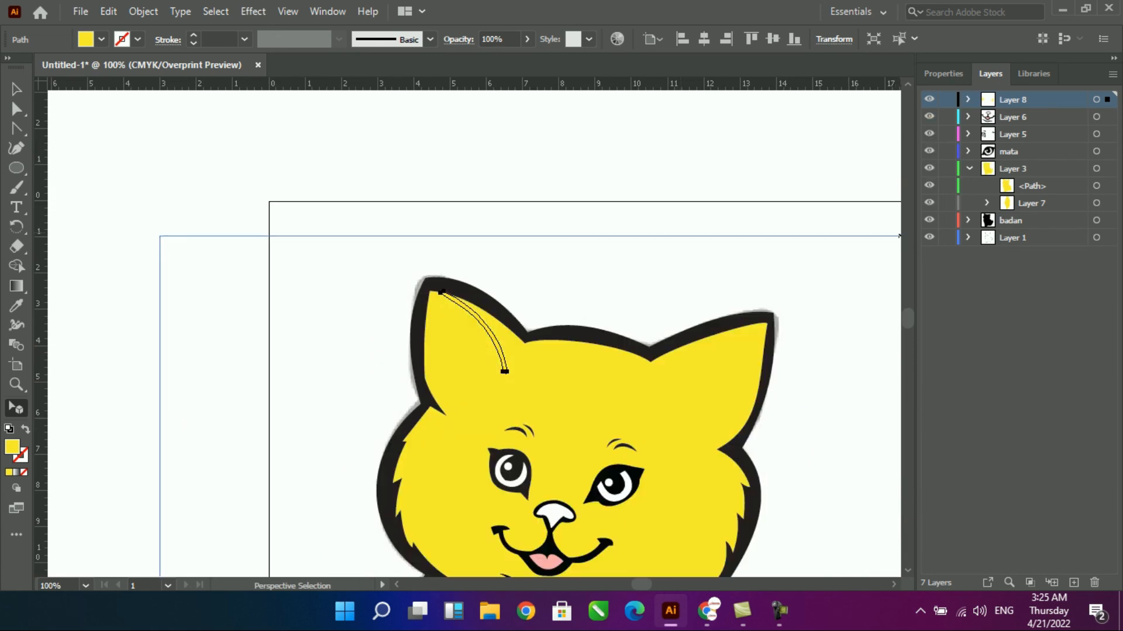
{"action": "left_click", "coordinate": [967, 99]}
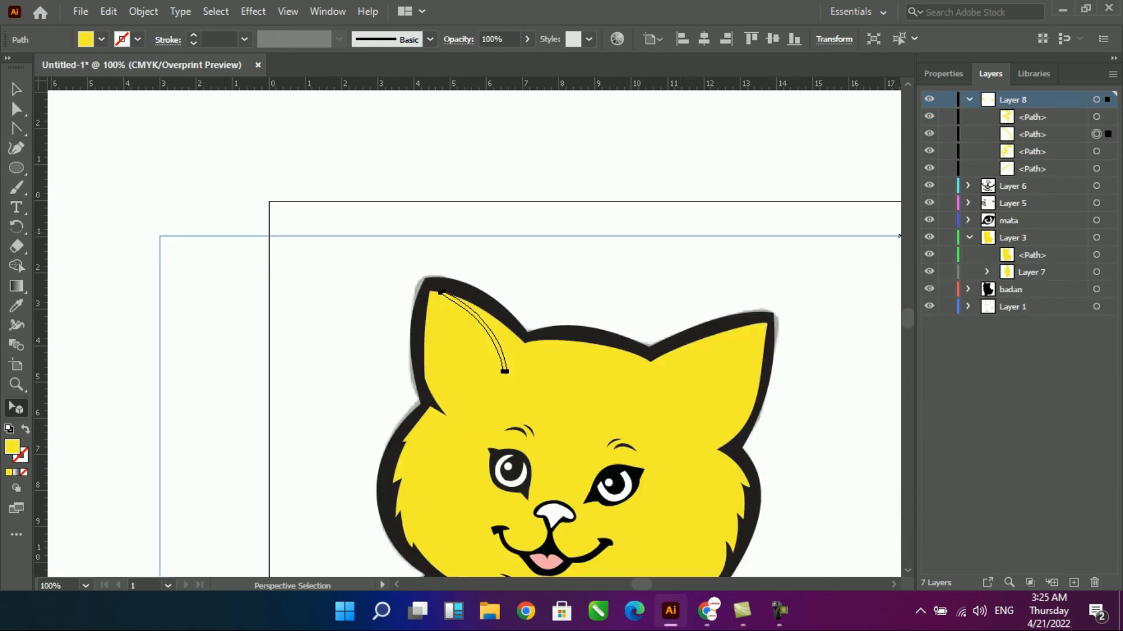
{"action": "left_click", "coordinate": [929, 237]}
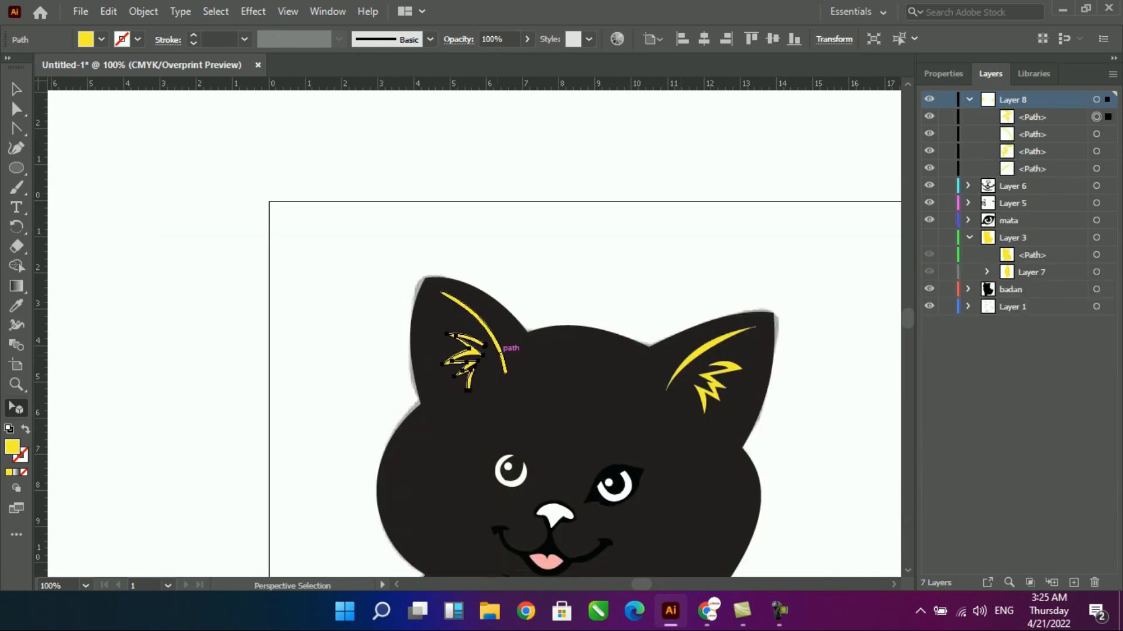
- Select the inner line and fur tuft paths of both ears and recolour them with the body's black using the Eyedropper
{"action": "left_click", "coordinate": [470, 344], "text": "shift"}
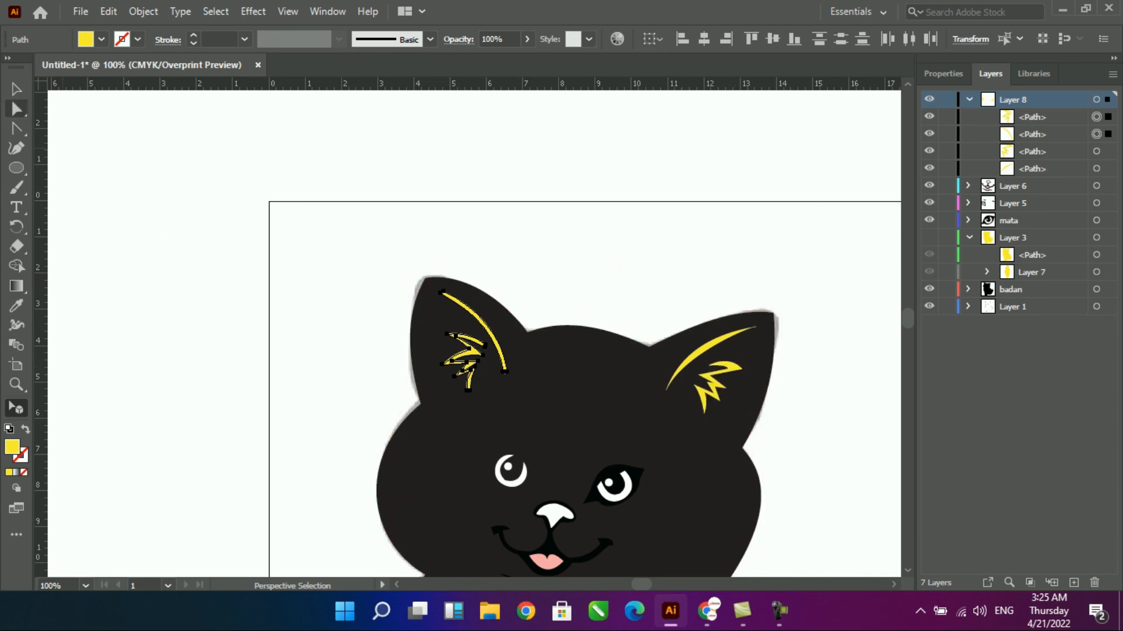
{"action": "key", "text": "v"}
{"action": "left_click", "coordinate": [708, 371], "text": "shift"}
{"action": "key", "text": "i"}
{"action": "left_click", "coordinate": [735, 346]}
{"action": "key", "text": "v"}
- Show Layer 3 again, clear the selection, and frame the whole cat to review the artwork
{"action": "left_click", "coordinate": [930, 237]}
{"action": "left_click", "coordinate": [677, 234]}
{"action": "scroll", "coordinate": [677, 236], "scroll_direction": "down", "scroll_amount": 4}
{"action": "left_click_drag", "start_coordinate": [672, 444], "coordinate": [677, 109]}
{"action": "left_click", "coordinate": [677, 456]}
{"action": "key", "text": "ctrl+0"}
{"action": "left_click", "coordinate": [720, 344]}
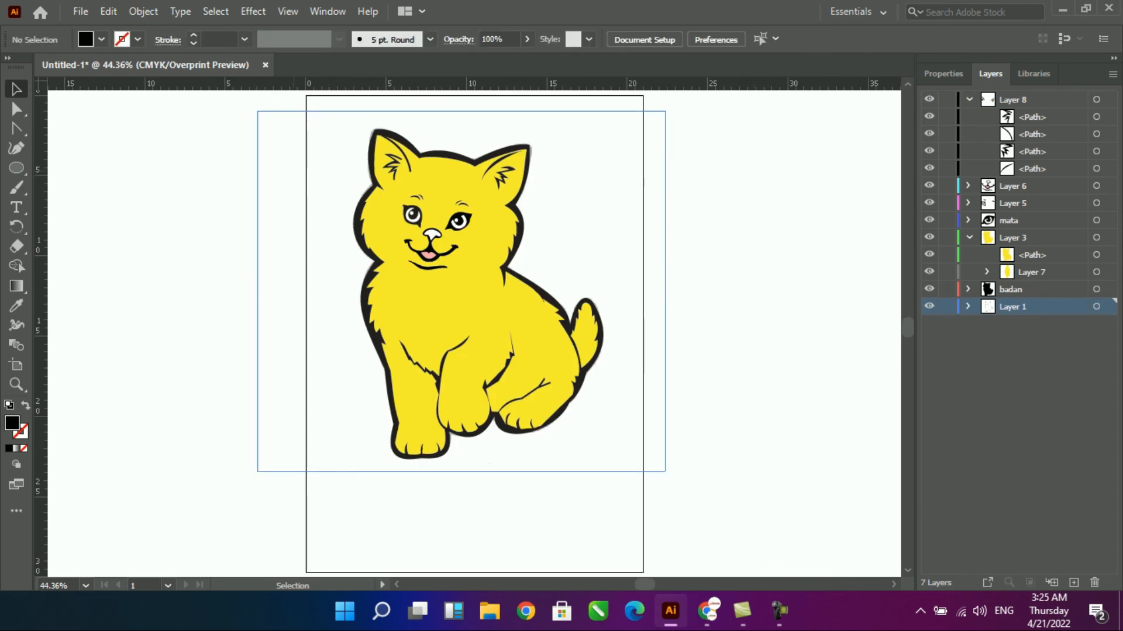
{"action": "key", "text": "z"}
{"action": "left_click_drag", "start_coordinate": [327, 117], "coordinate": [628, 473]}
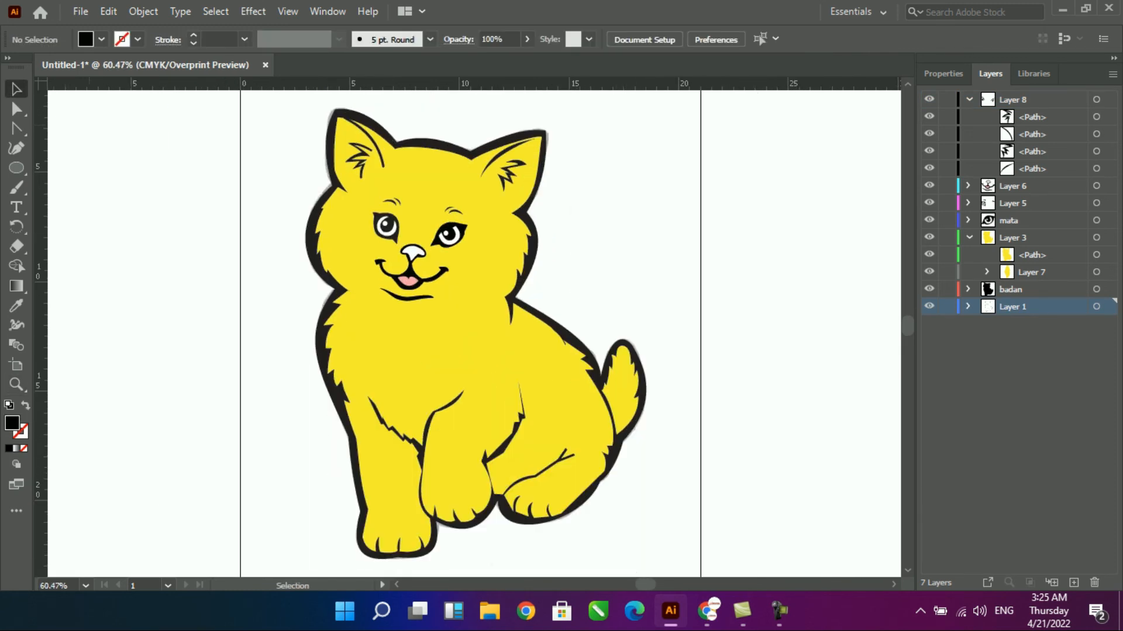